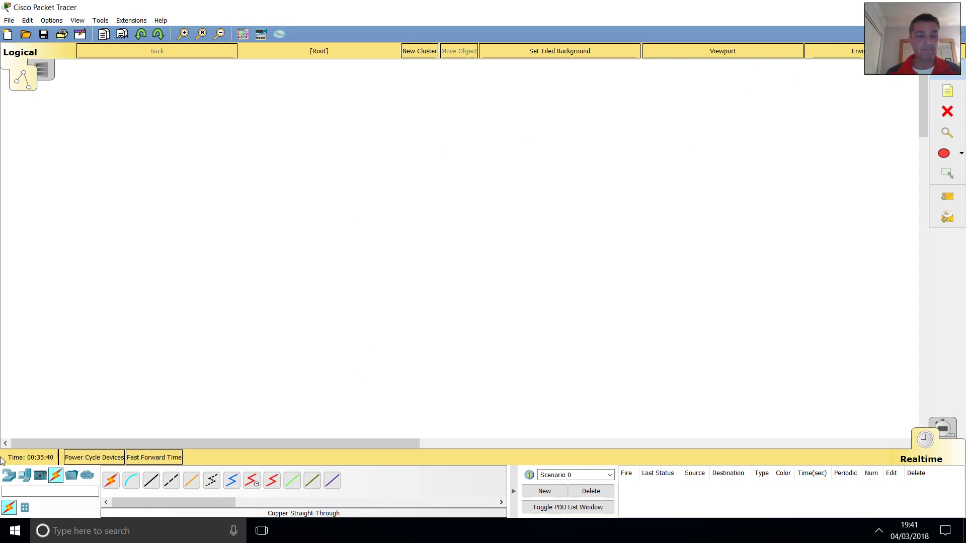
Place two generic PCs side by side in the lower left of the workspace.
left_click(24, 475)
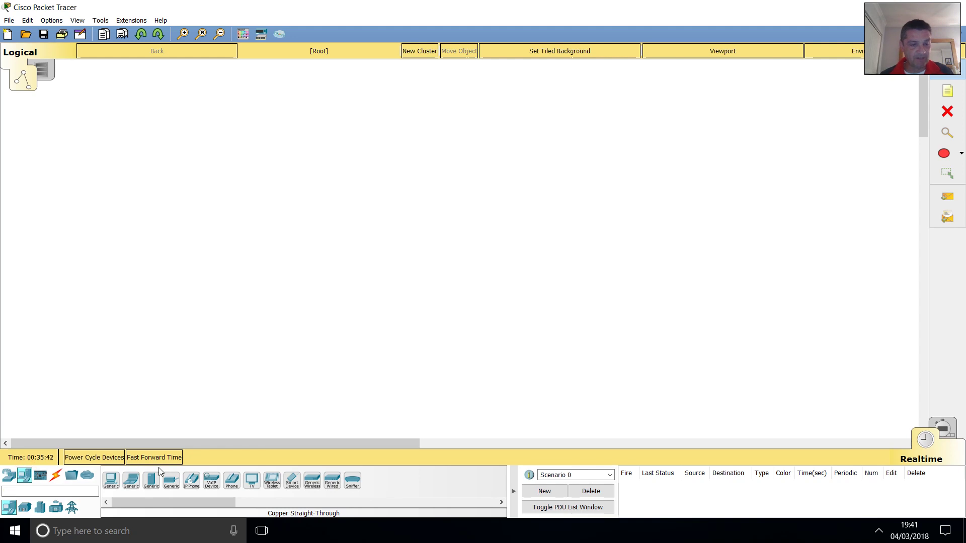
left_click(115, 481)
left_click(122, 358)
left_click(112, 479)
left_click(199, 360)
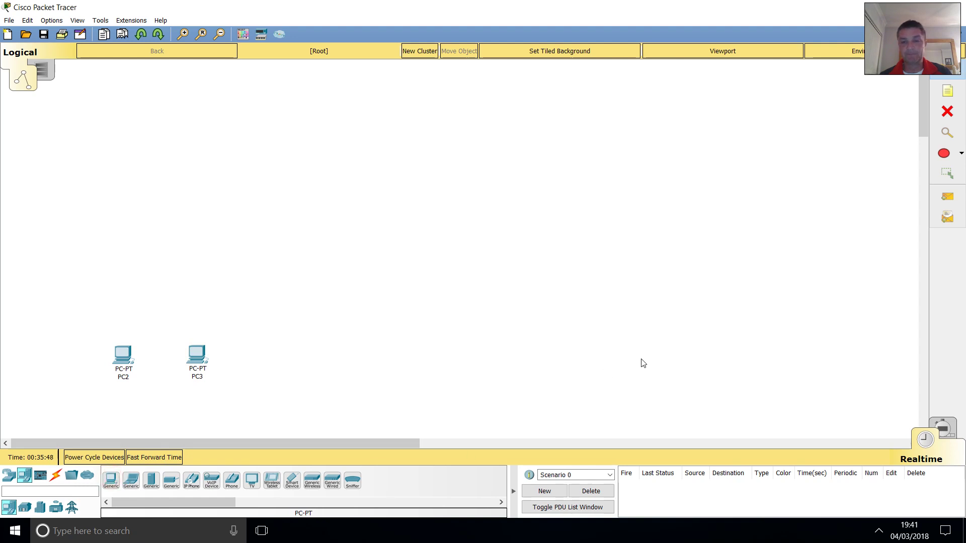
Place two more generic PCs side by side in the lower right of the workspace.
left_click(112, 479)
left_click(651, 367)
left_click(111, 480)
left_click(722, 339)
mouse_move(641, 375)
left_mouse_down()
mouse_move(644, 364)
mouse_move(635, 373)
left_mouse_up()
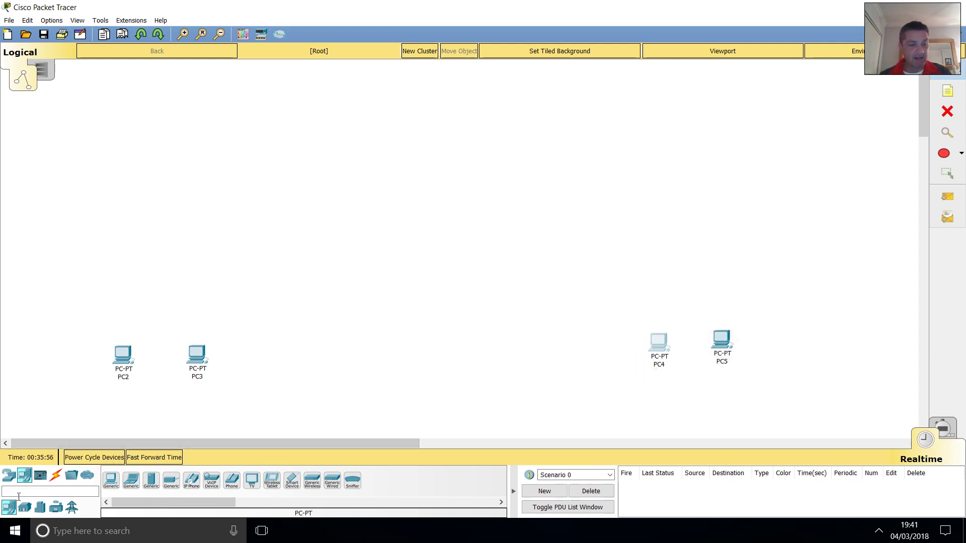
Add two 2960 switches, one above each pair of PCs.
left_click(11, 476)
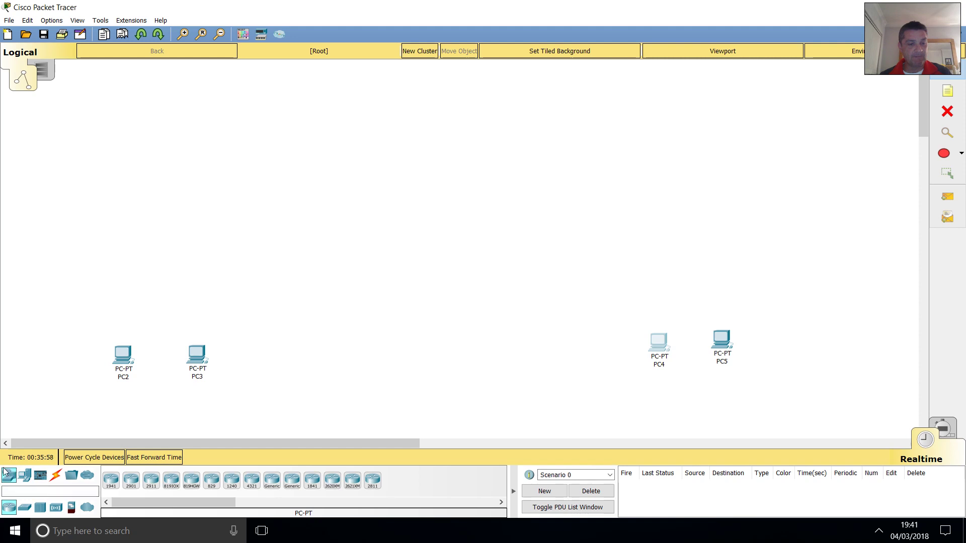
left_click(23, 508)
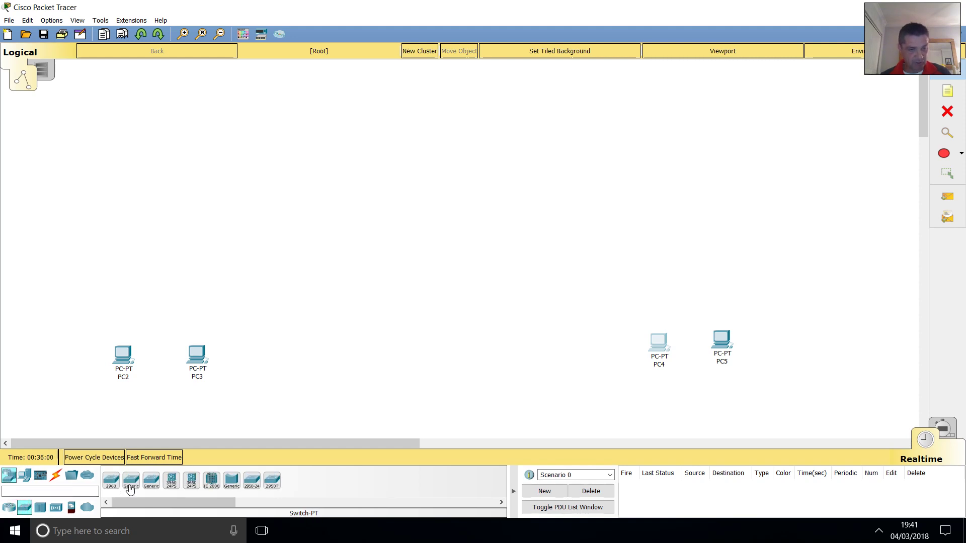
left_click(110, 480)
left_click(165, 274)
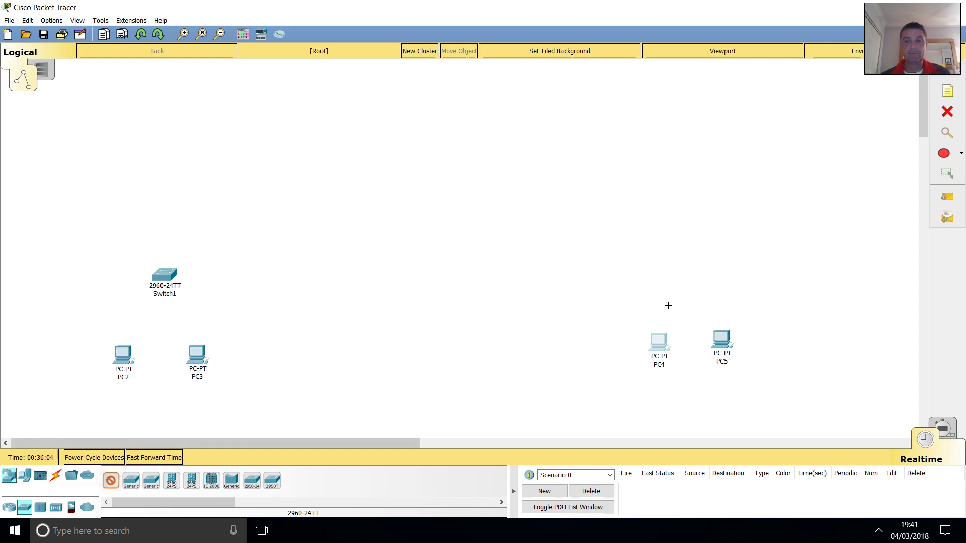
left_click(678, 258)
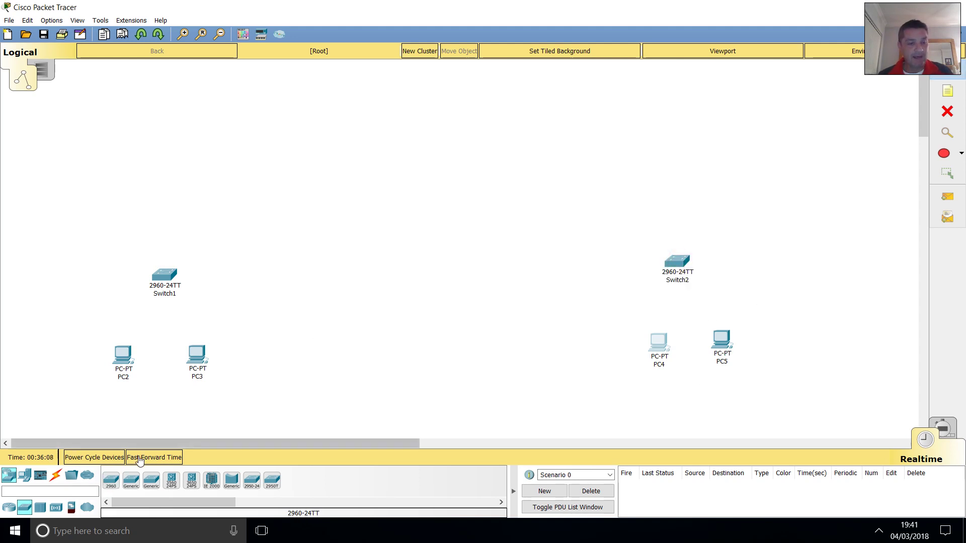
Add two generic Router-PT routers, one above each switch, and shift PC5 slightly away from PC4.
left_click(7, 507)
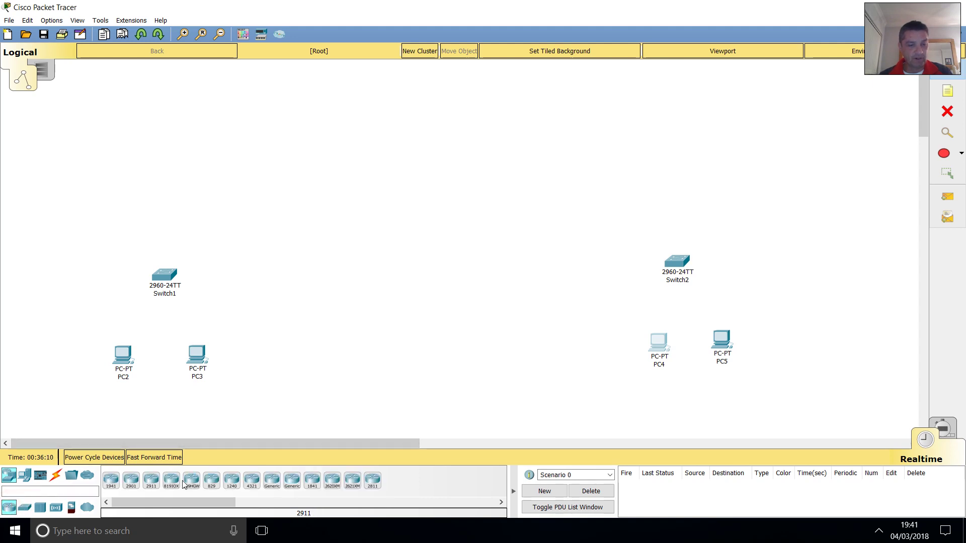
left_click(254, 480)
left_click(271, 480)
left_click(205, 171)
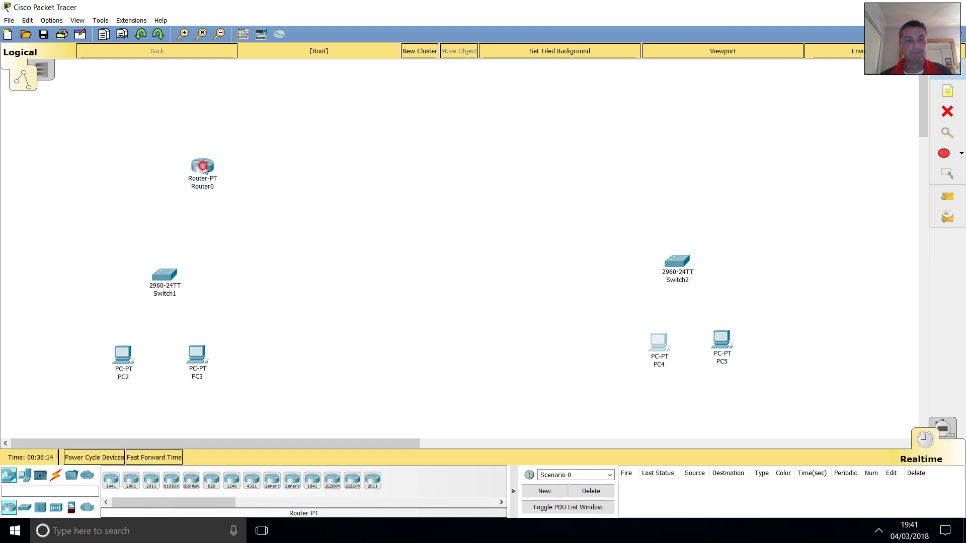
left_click(267, 480)
left_click(636, 174)
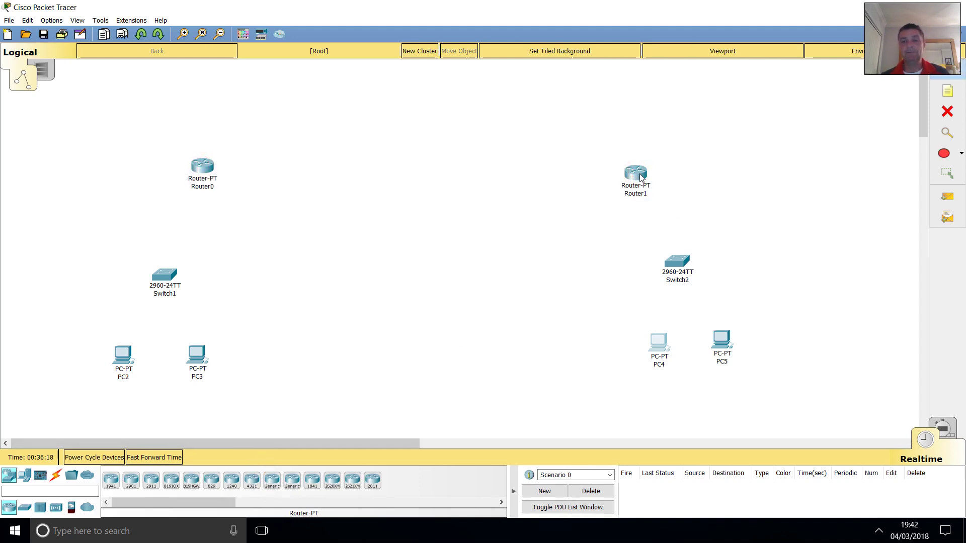
left_click_drag(729, 352, 734, 352)
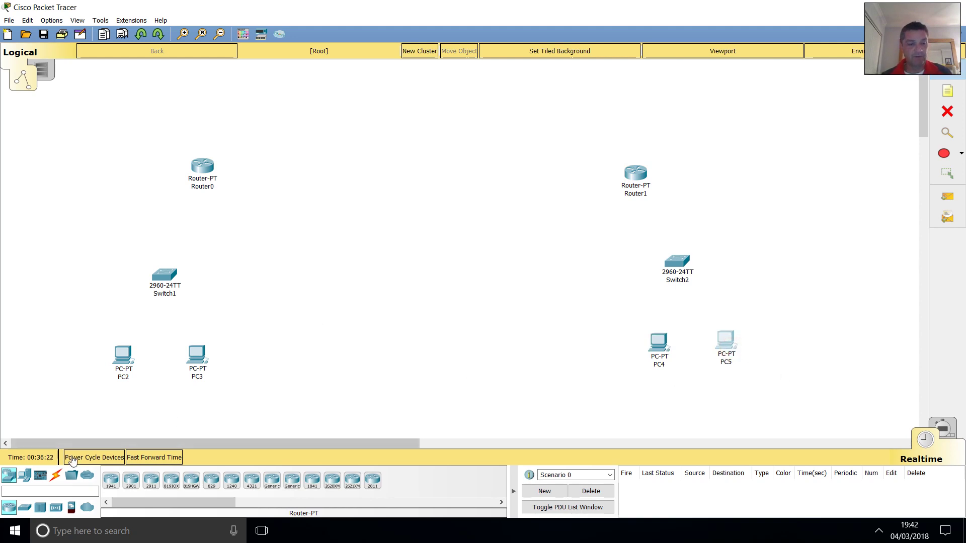
Connect PC2's FastEthernet0 to Switch1's FastEthernet0/1 with a copper straight-through cable.
left_click(59, 478)
left_click(151, 480)
left_click(118, 360)
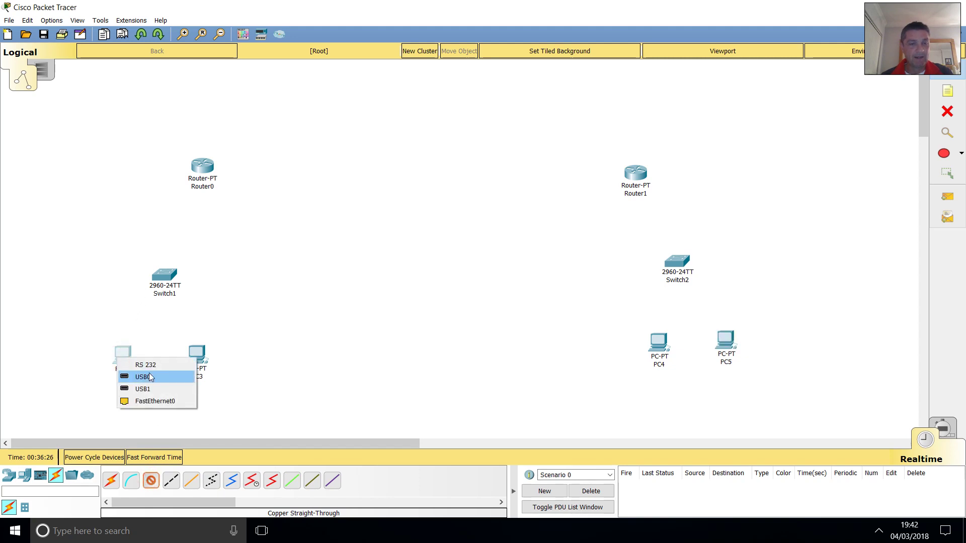
left_click(148, 401)
left_click(164, 276)
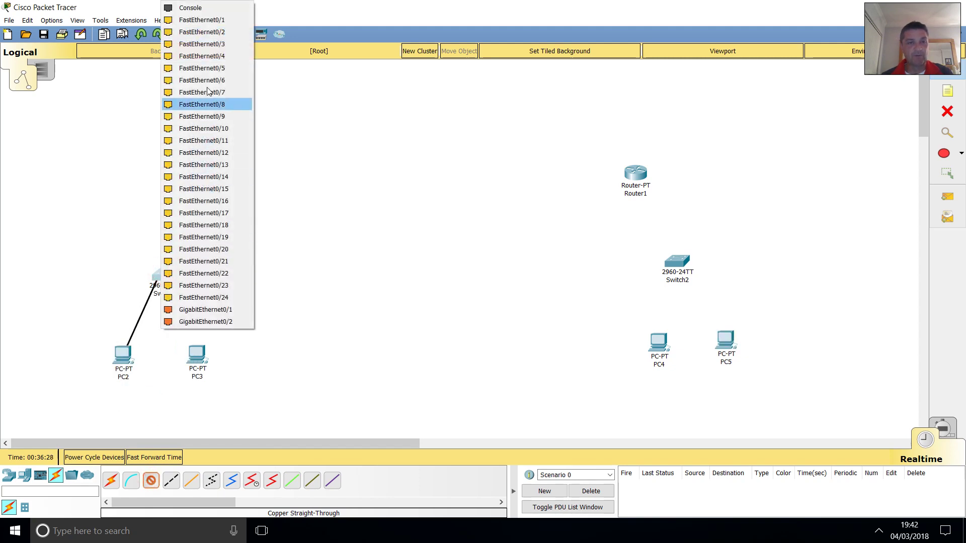
left_click(221, 24)
Connect PC3's FastEthernet0 to Switch1's FastEthernet0/2 with a copper straight-through cable.
left_click(151, 480)
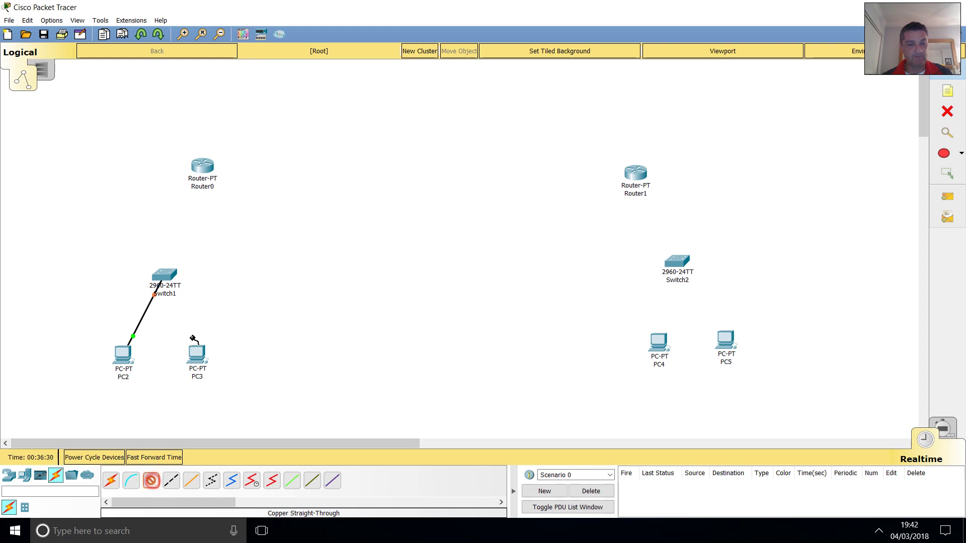
left_click(195, 354)
left_click(230, 395)
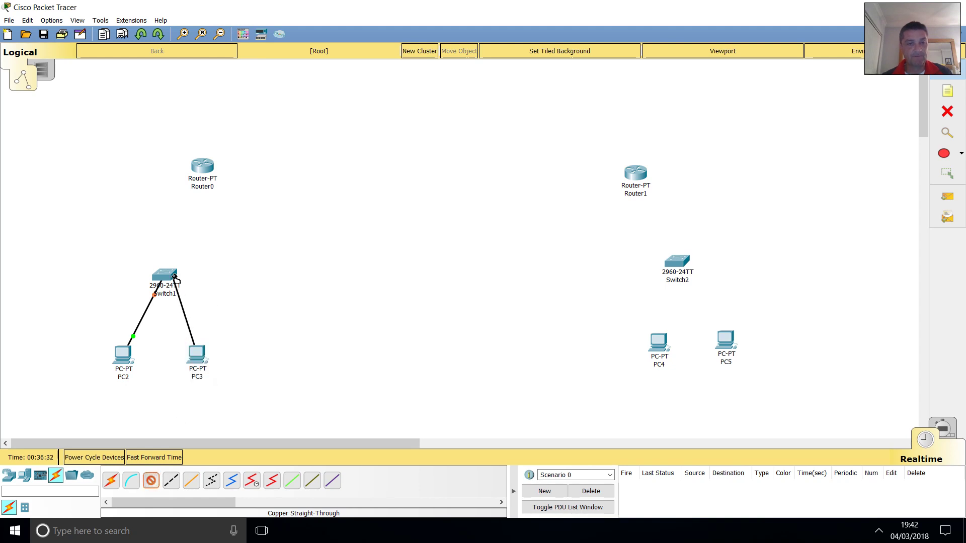
left_click(168, 276)
left_click(214, 20)
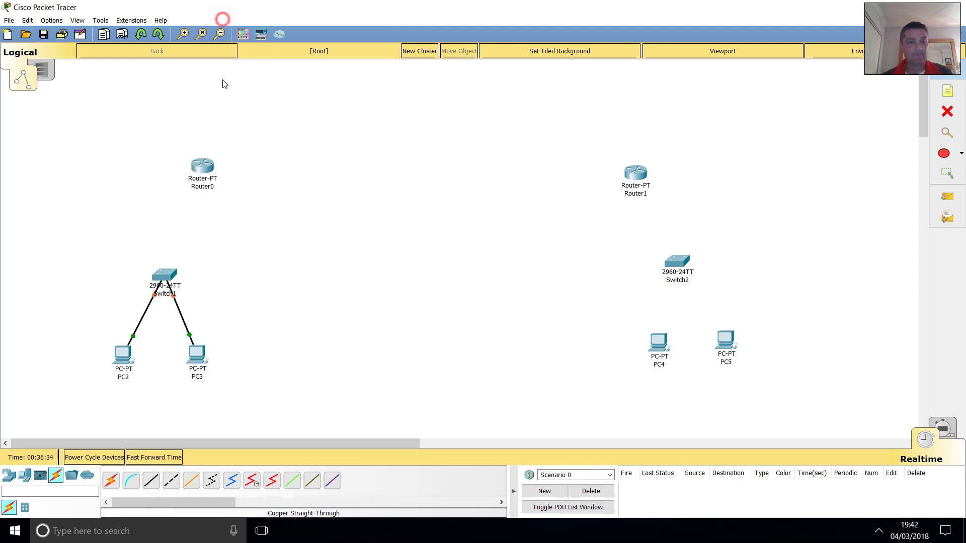
Connect PC4's FastEthernet0 to Switch2's FastEthernet0/1 with a copper straight-through cable.
left_click(153, 483)
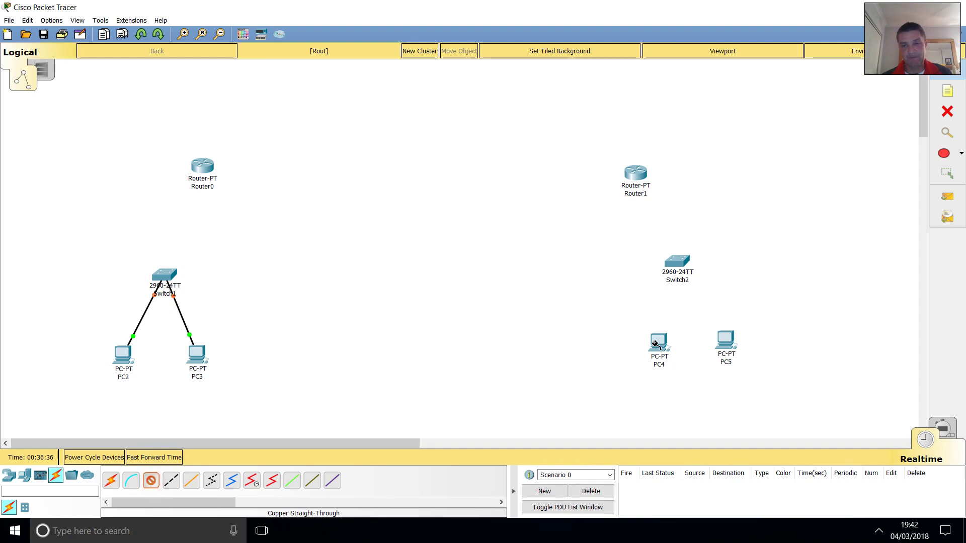
left_click(656, 346)
left_click(690, 386)
left_click(676, 261)
left_click(713, 19)
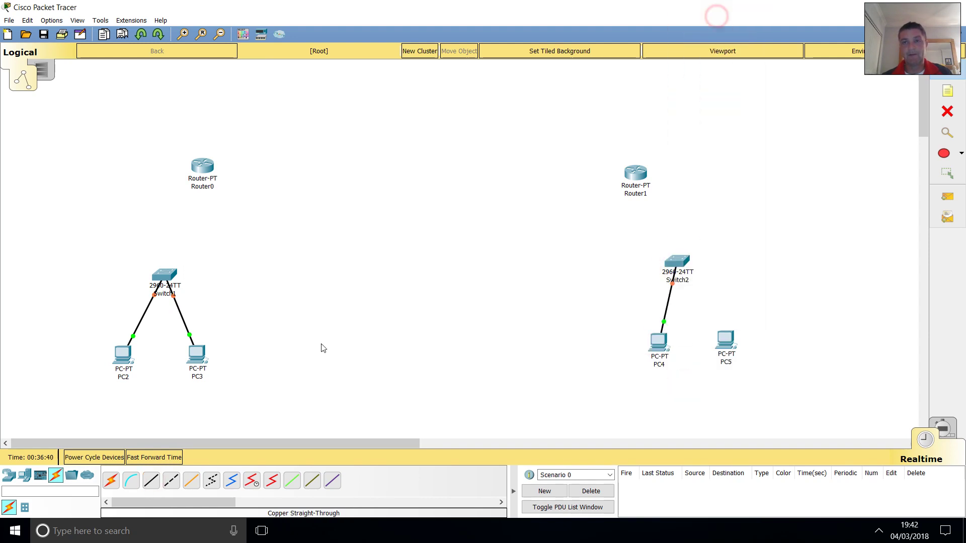
Connect PC5 to Switch2 using the automatically chosen connection type.
left_click(111, 481)
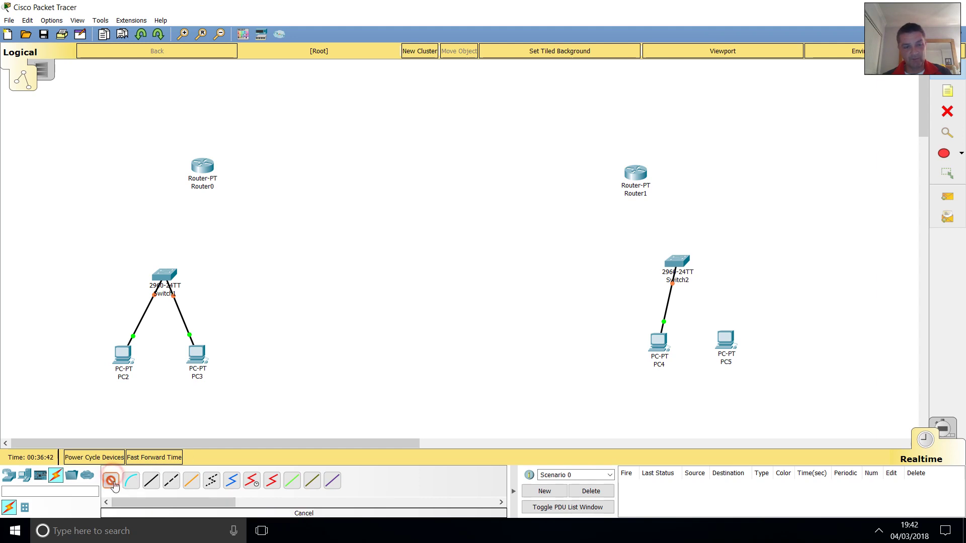
left_click(730, 340)
left_click(677, 261)
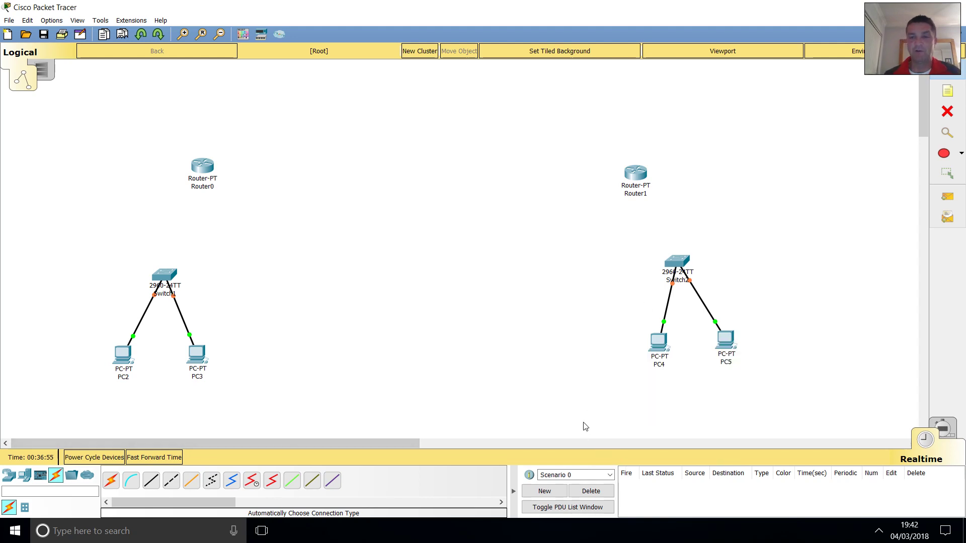
Connect Switch1's FastEthernet0/3 to Router0's FastEthernet0/0 with a copper straight-through cable.
left_click(151, 480)
left_click(164, 275)
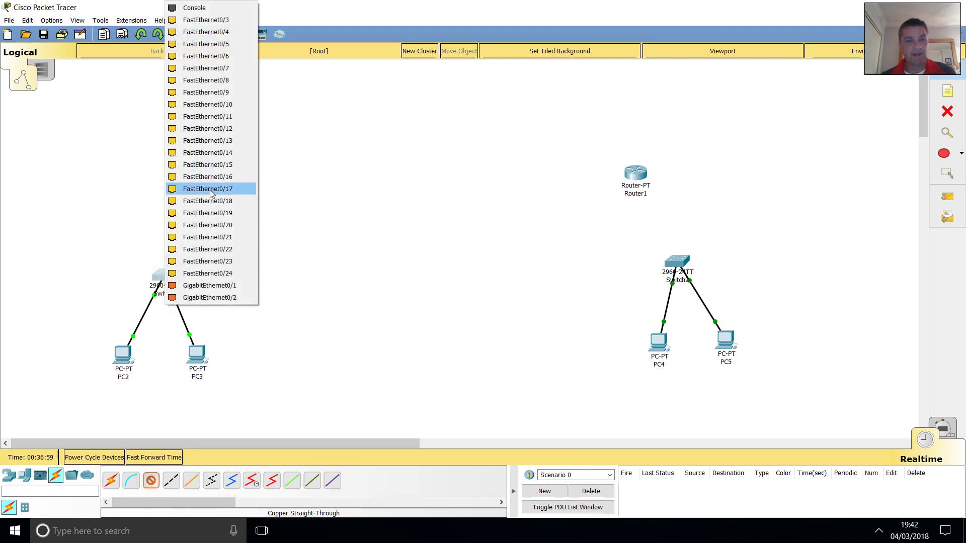
left_click(215, 21)
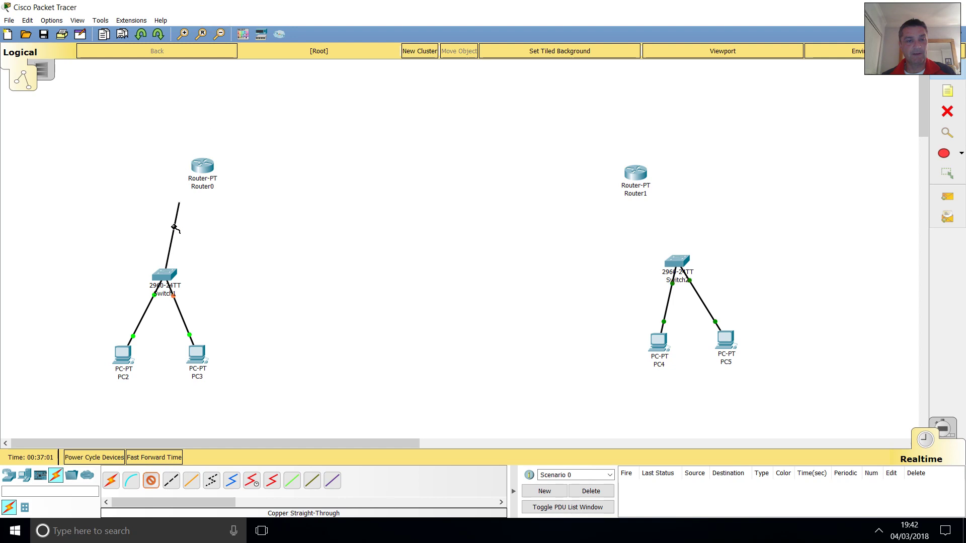
left_click(205, 166)
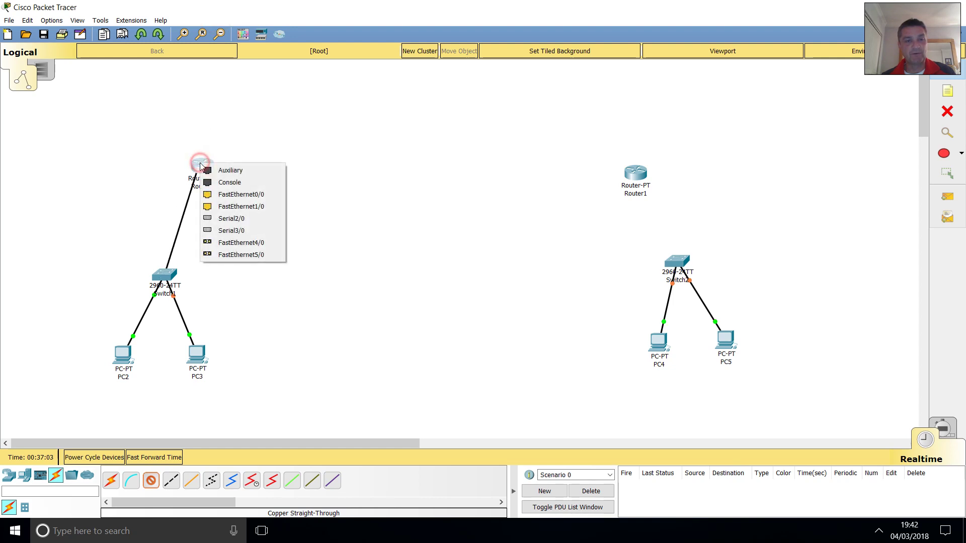
left_click(264, 195)
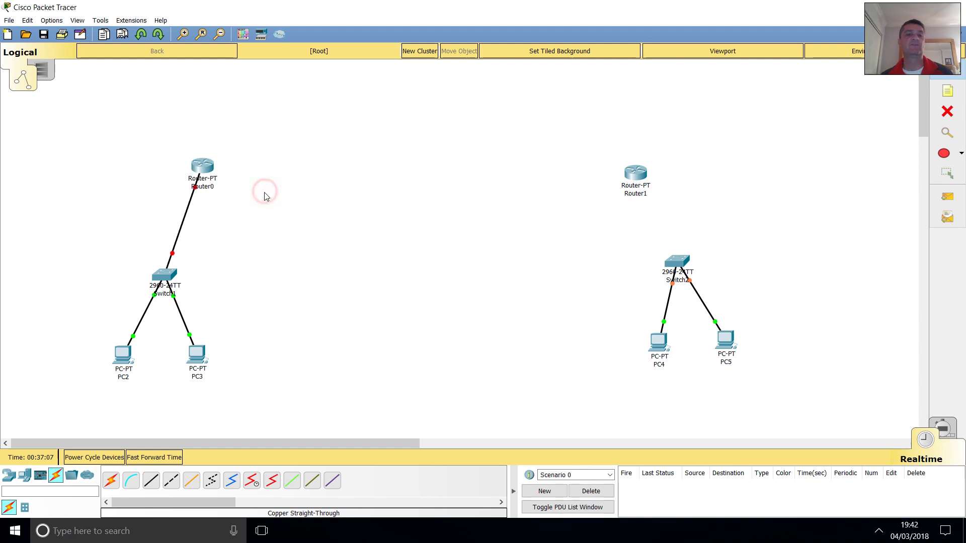
Connect Switch2's FastEthernet0/3 to Router1's FastEthernet0/0 with a copper straight-through cable.
left_click(152, 481)
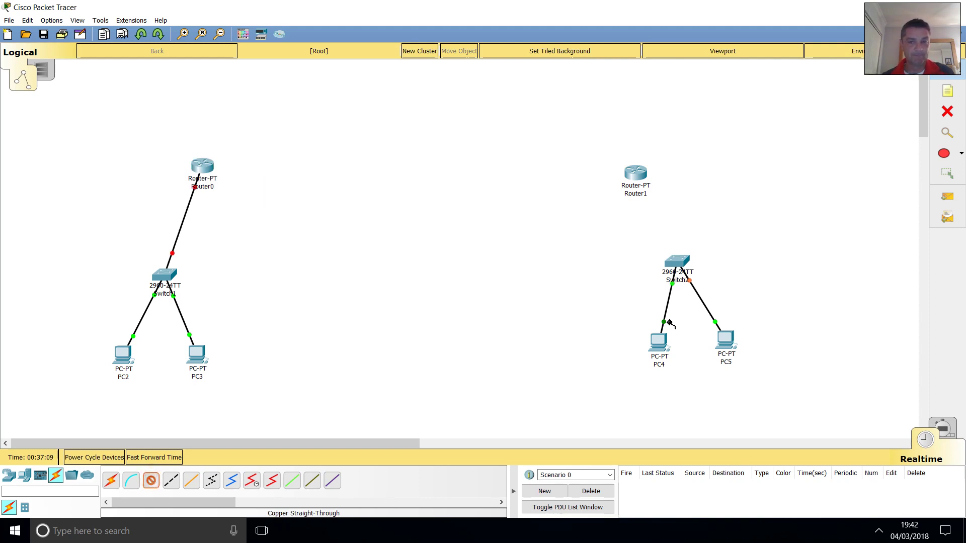
left_click(671, 261)
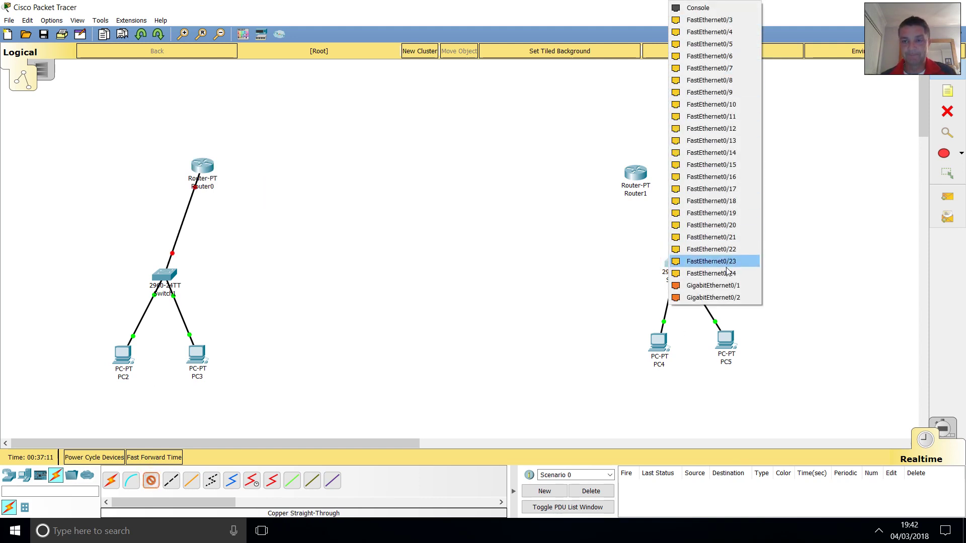
left_click(727, 20)
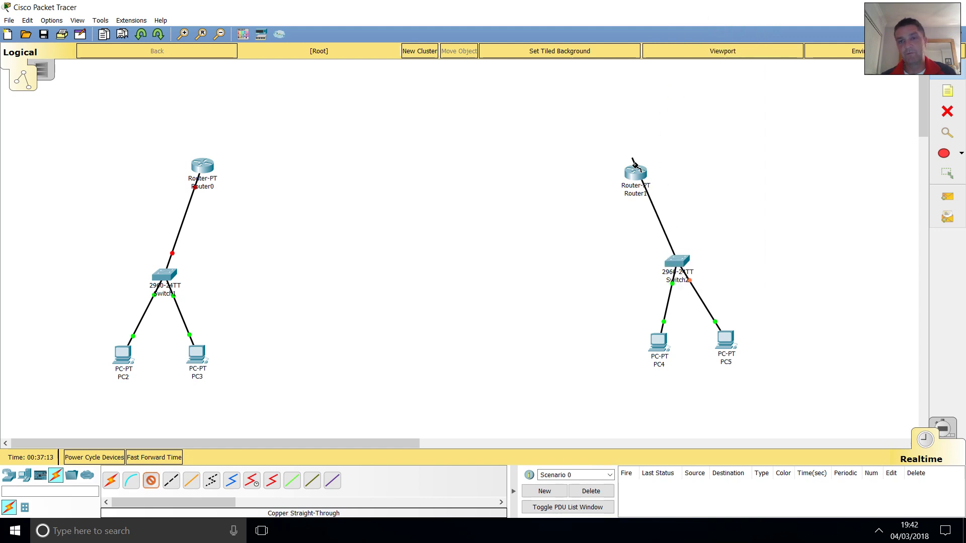
left_click(641, 176)
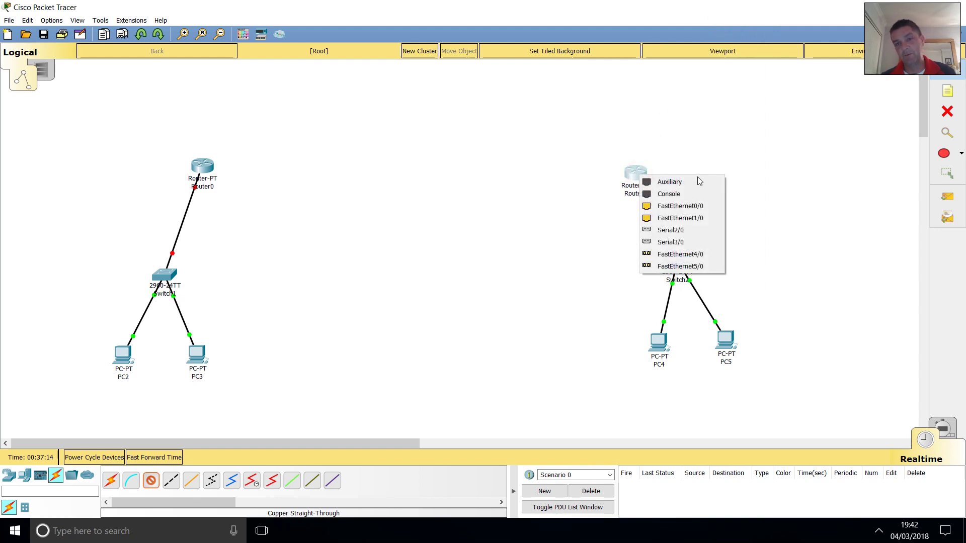
left_click(697, 207)
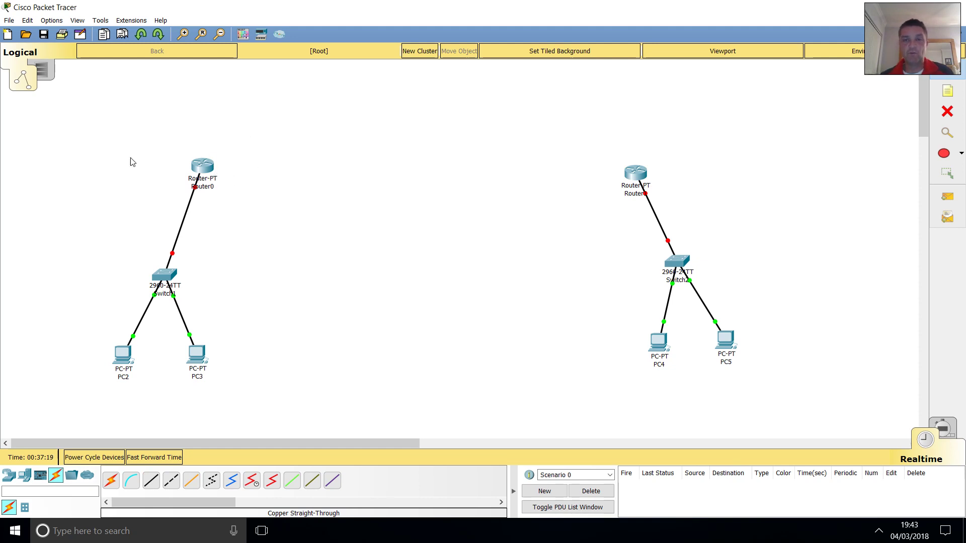
Open Router0's configuration and turn on the port status of its FastEthernet0/0 interface.
left_click(196, 179)
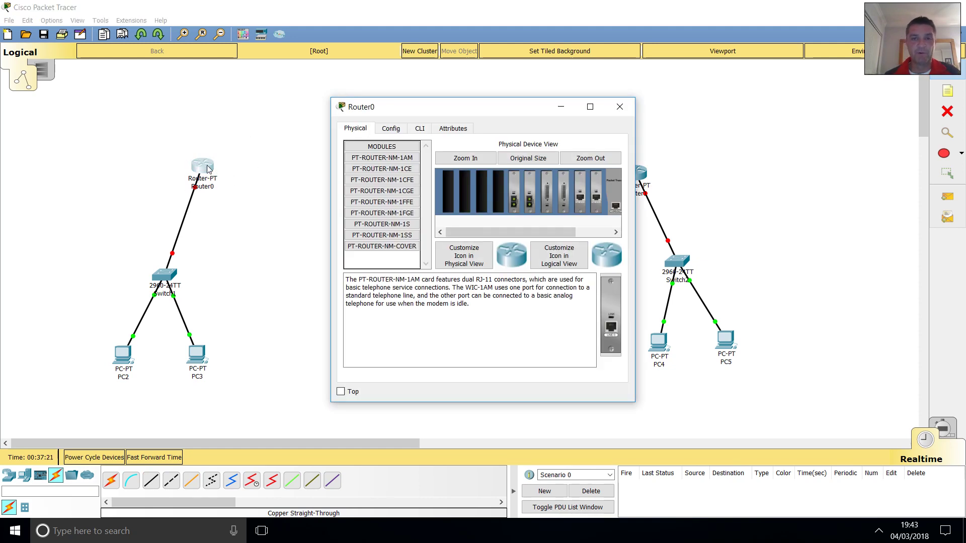
left_click(392, 129)
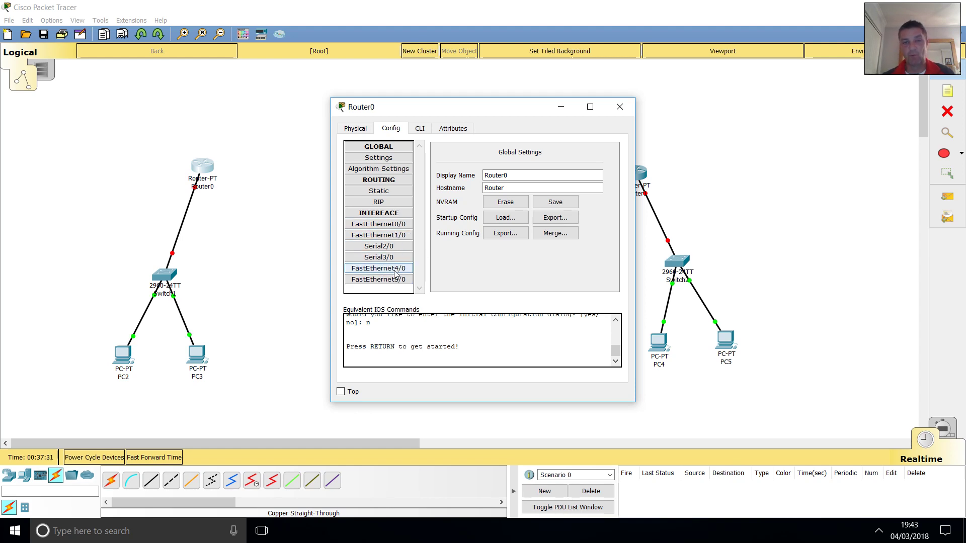
left_click(360, 131)
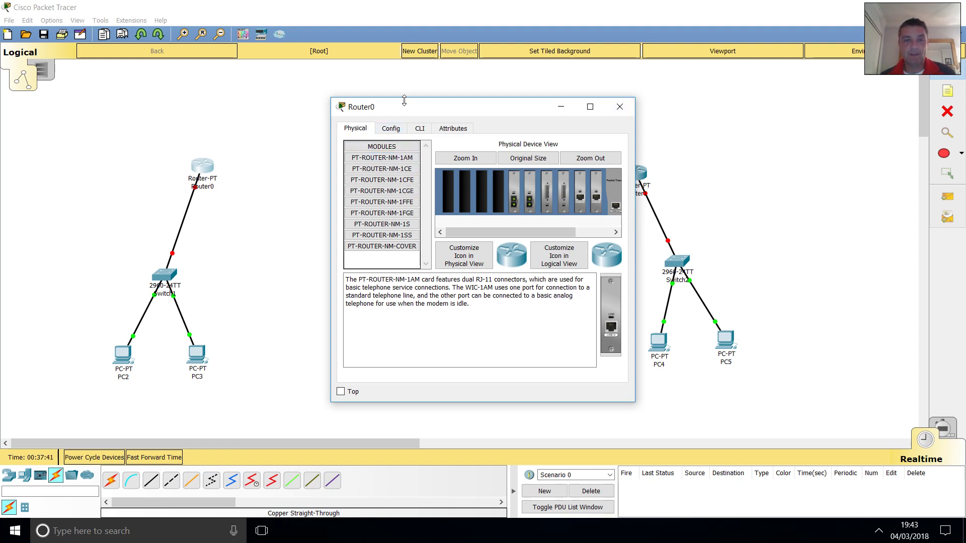
left_click(391, 128)
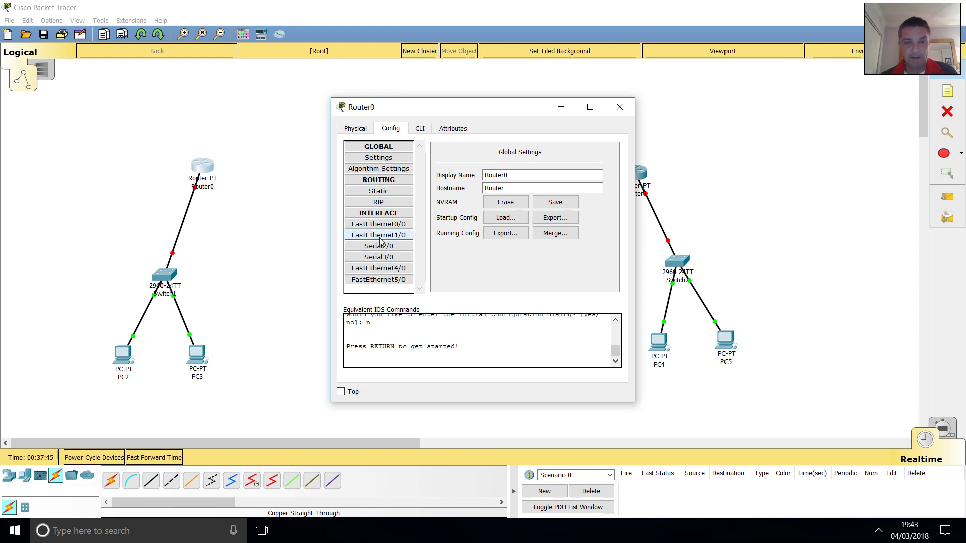
left_click(400, 225)
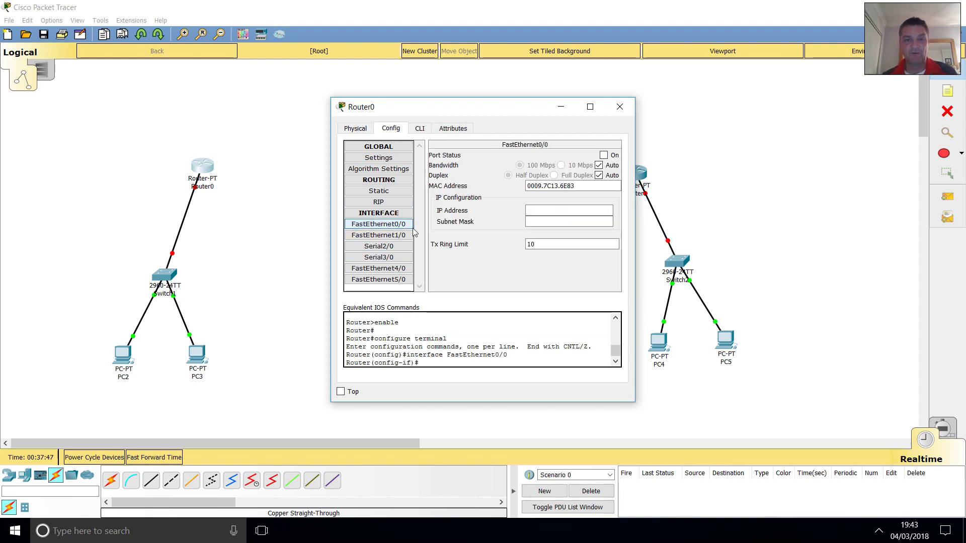
left_click(604, 156)
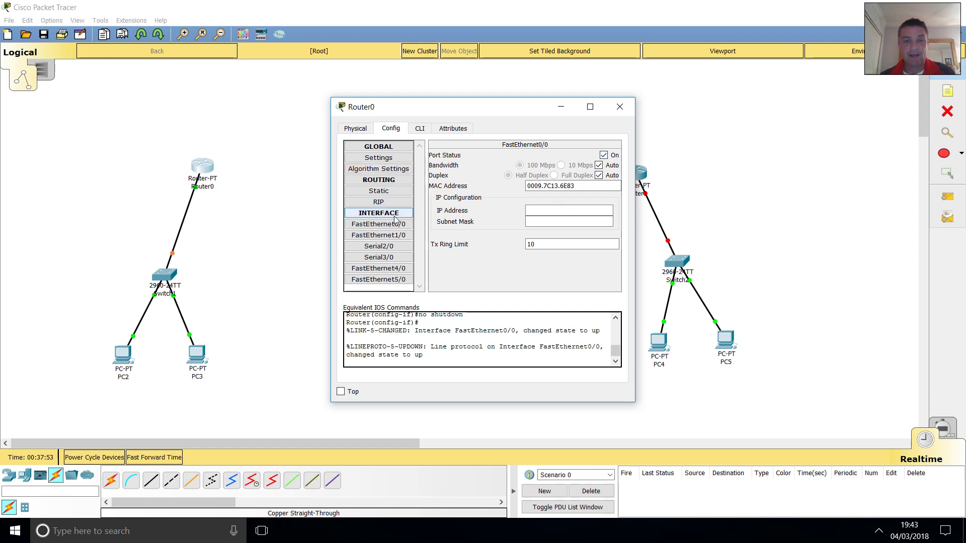
Turn on the port status of Router0's FastEthernet1/0 interface and close its configuration window.
left_click(395, 235)
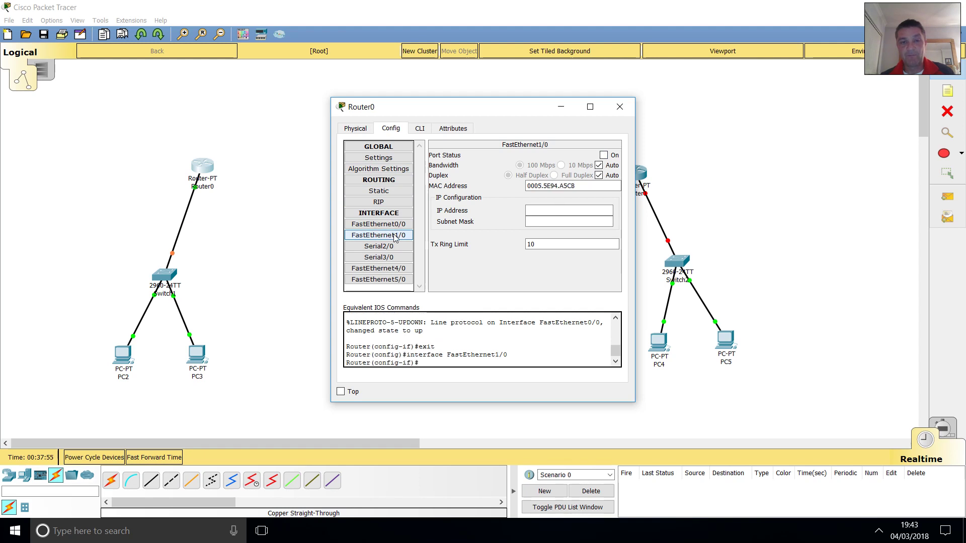
left_click(603, 154)
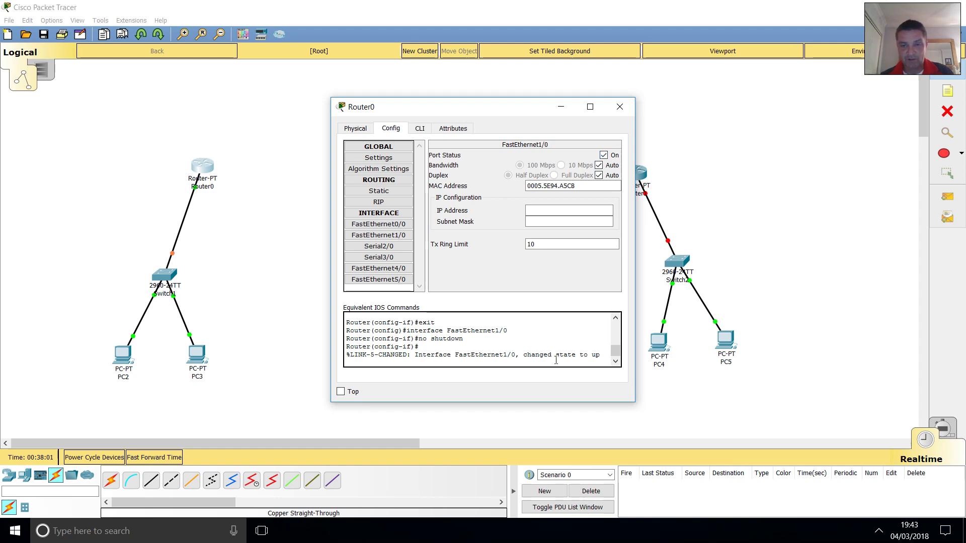
double_click(635, 342)
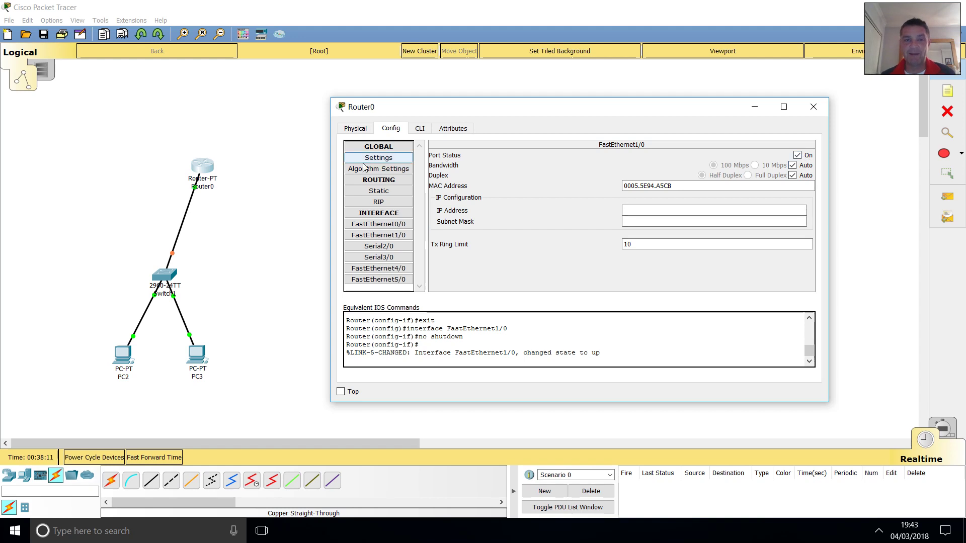
left_click(392, 224)
left_click(392, 235)
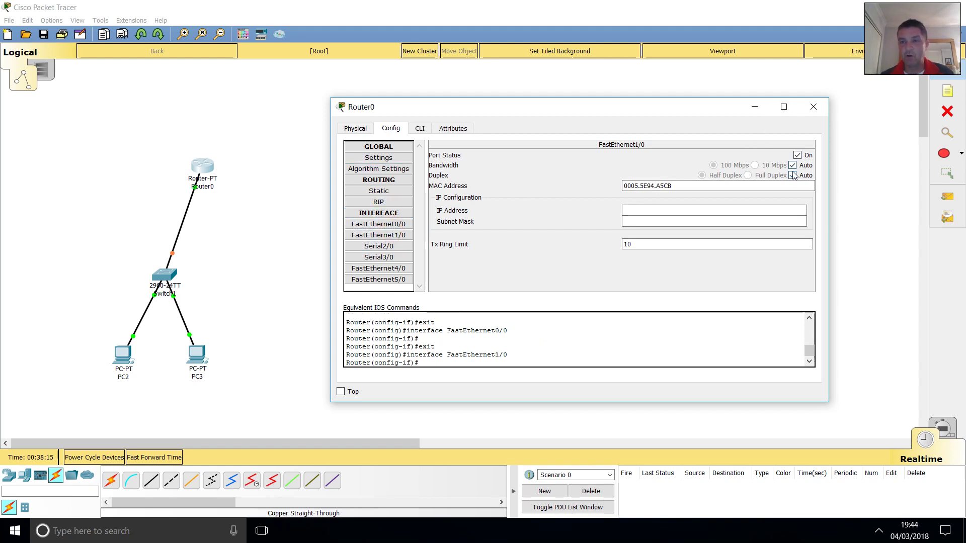
left_click(818, 105)
Turn on the port status of Router1's FastEthernet0/0 and FastEthernet1/0 interfaces, closing the configuration window when done.
left_click(638, 173)
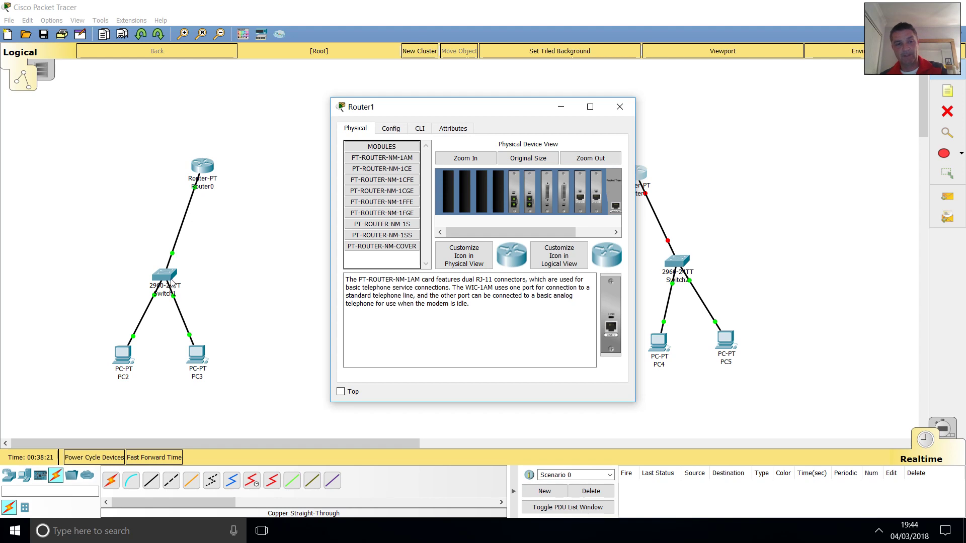
left_click_drag(515, 107, 494, 112)
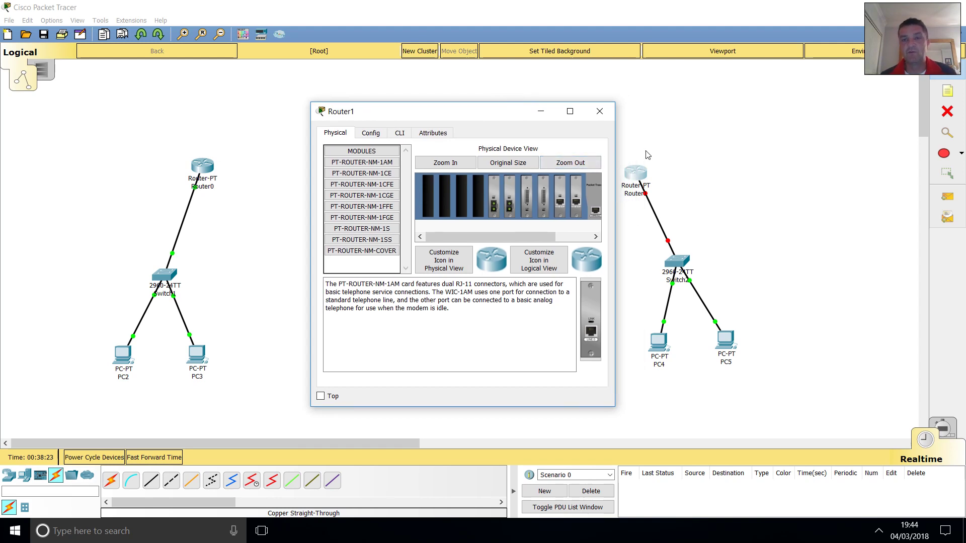
left_click(380, 134)
left_click(381, 229)
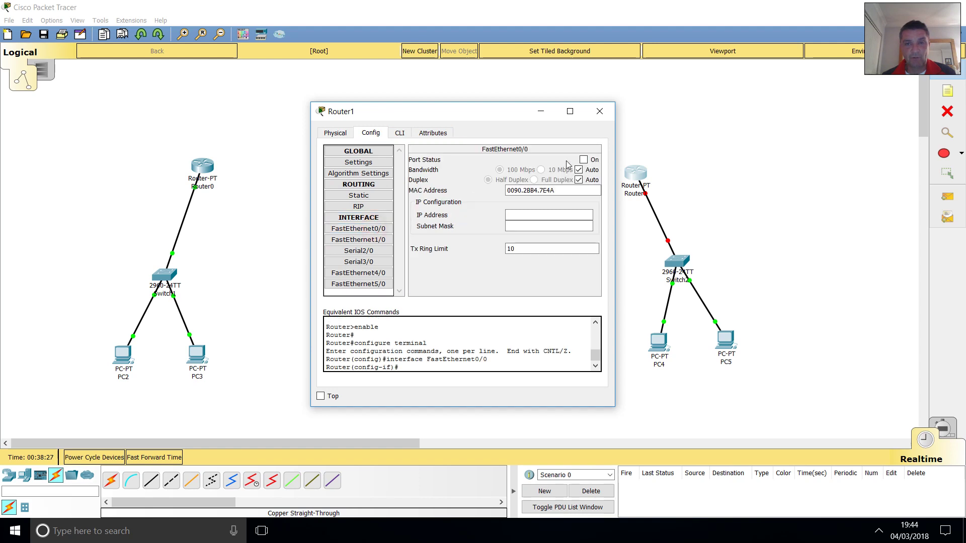
left_click(593, 160)
left_click(381, 240)
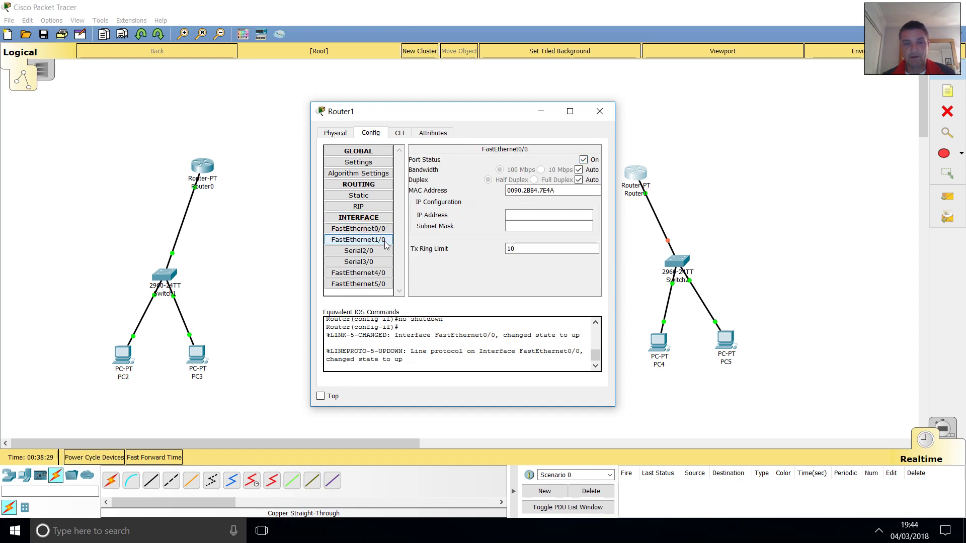
left_click(584, 160)
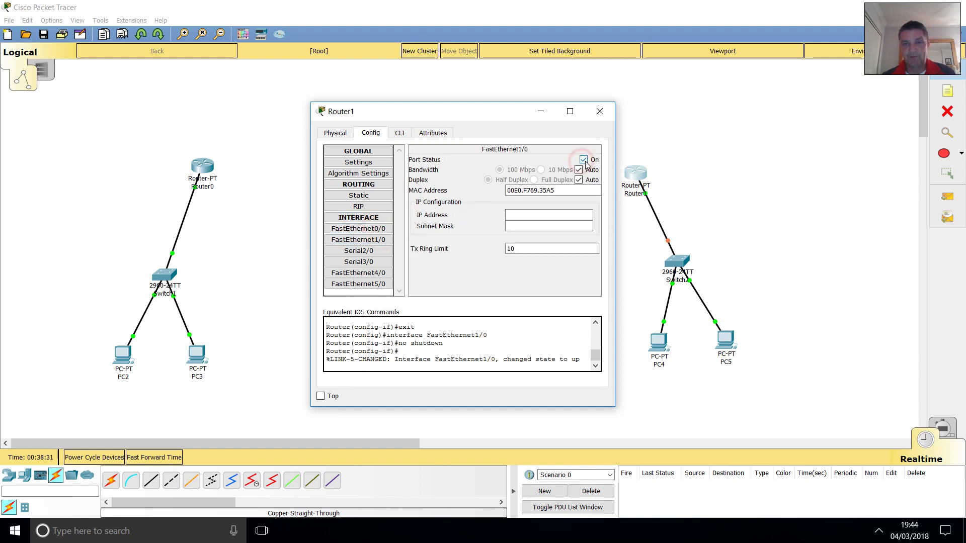
left_click(599, 111)
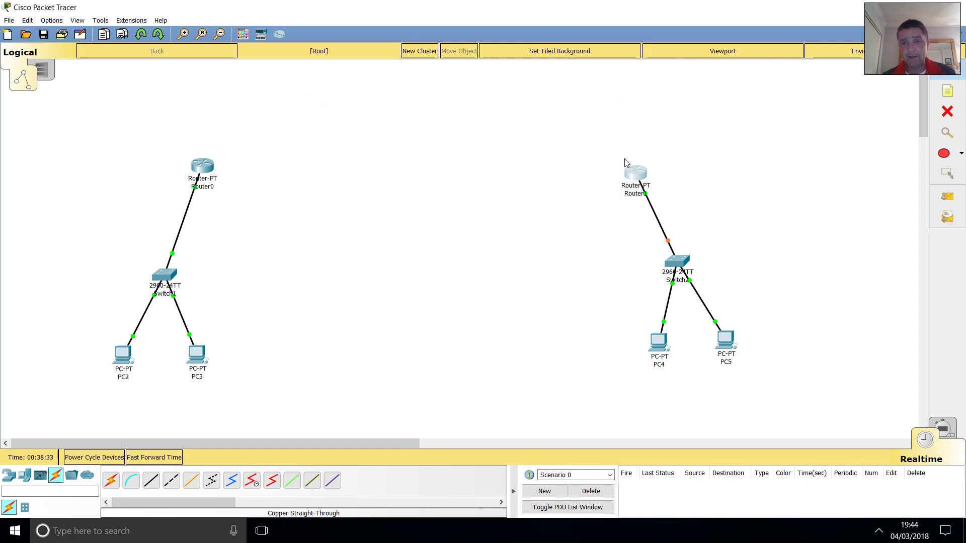
Connect Router0's FastEthernet1/0 to Router1's FastEthernet1/0 with a copper cross-over cable.
left_click(162, 457)
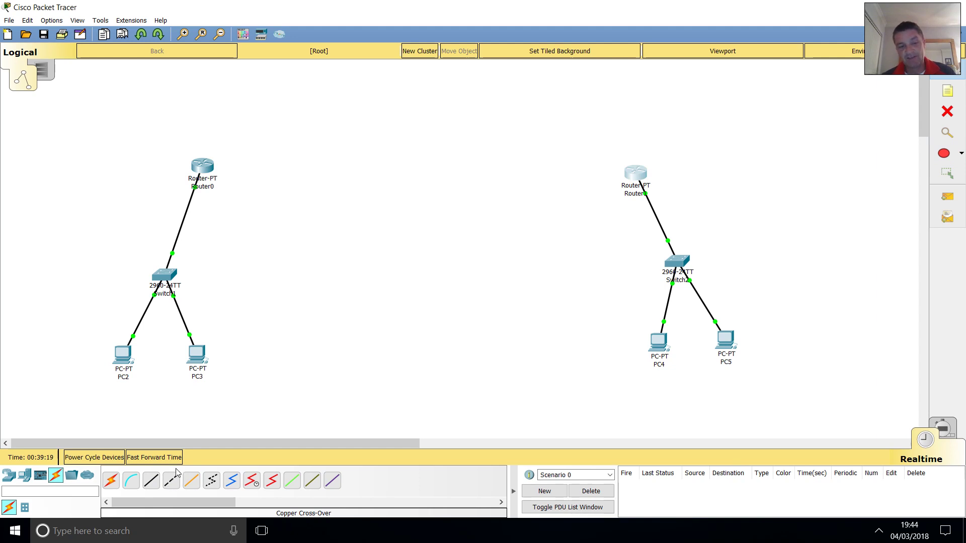
left_click(172, 480)
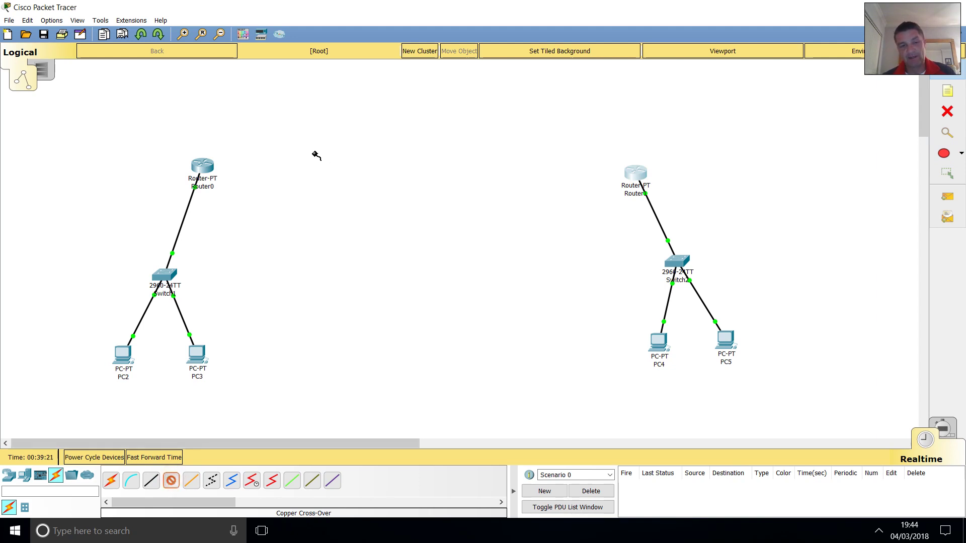
left_click(204, 167)
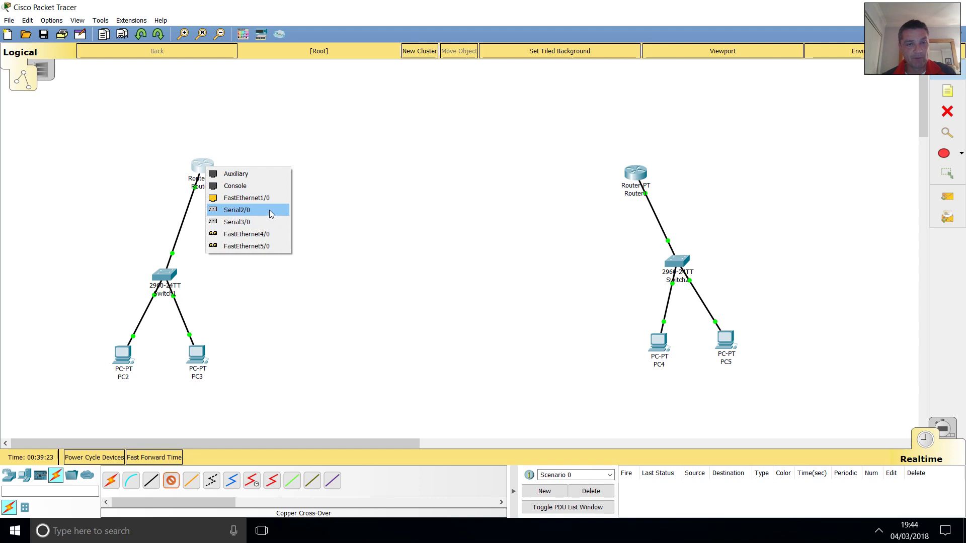
left_click(259, 197)
left_click(634, 172)
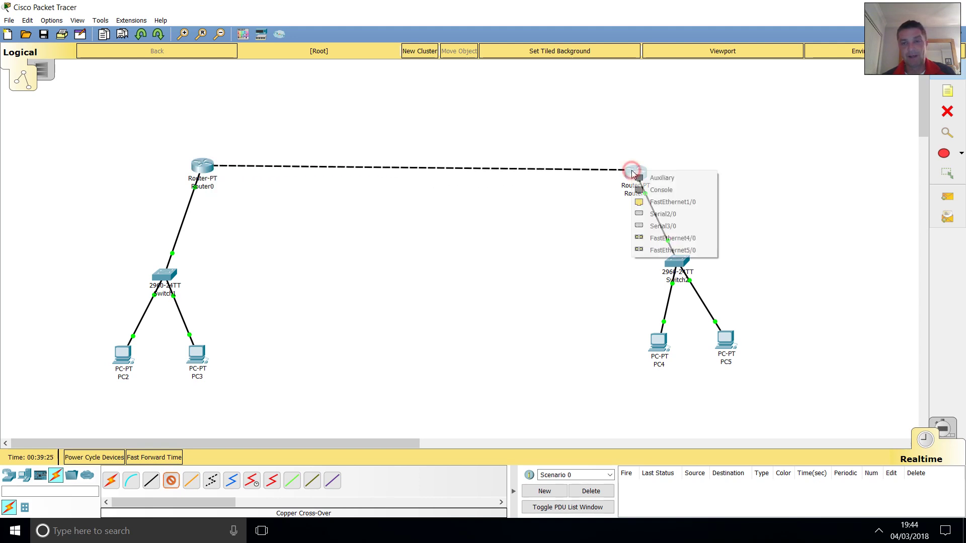
left_click(687, 204)
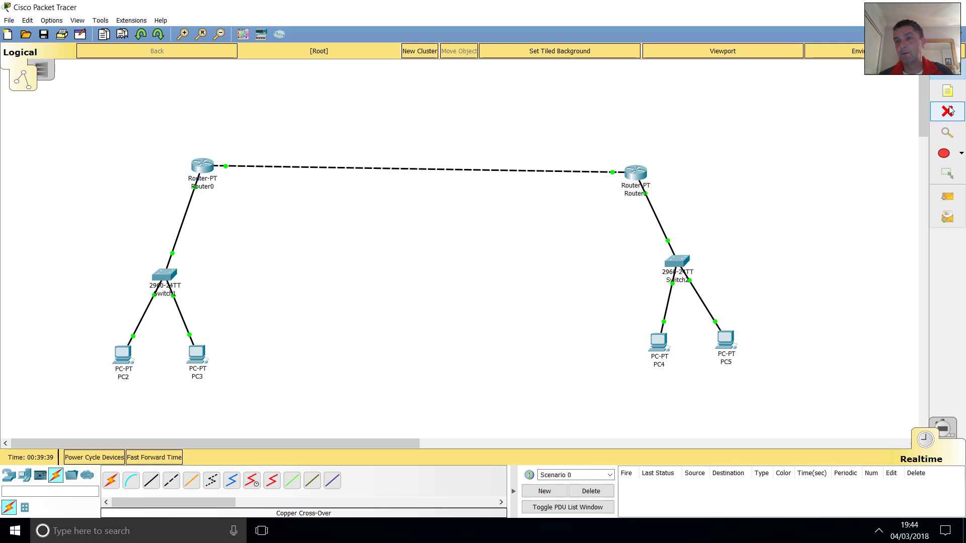
Place a note reading 192.168.100.0 beside Switch2 to label that LAN's network address.
left_click(947, 92)
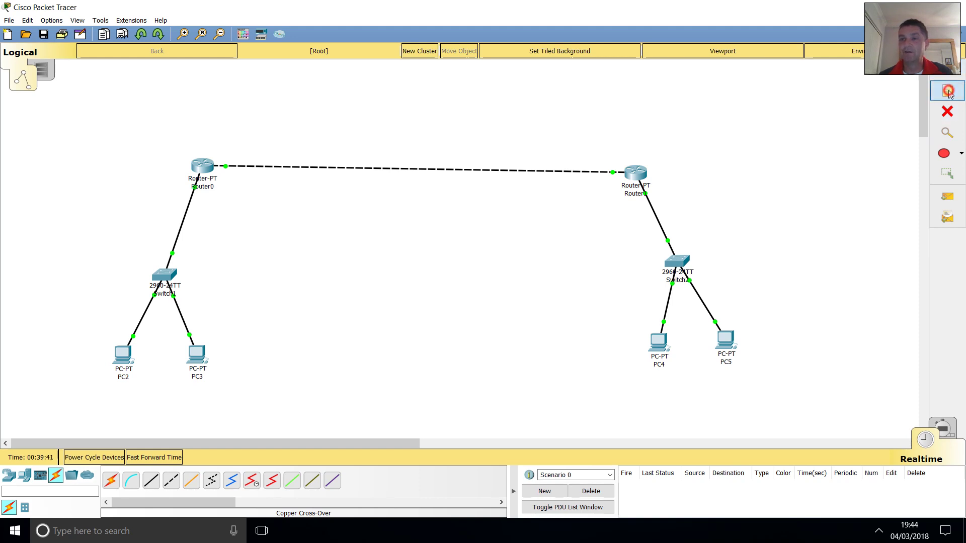
left_click(730, 265)
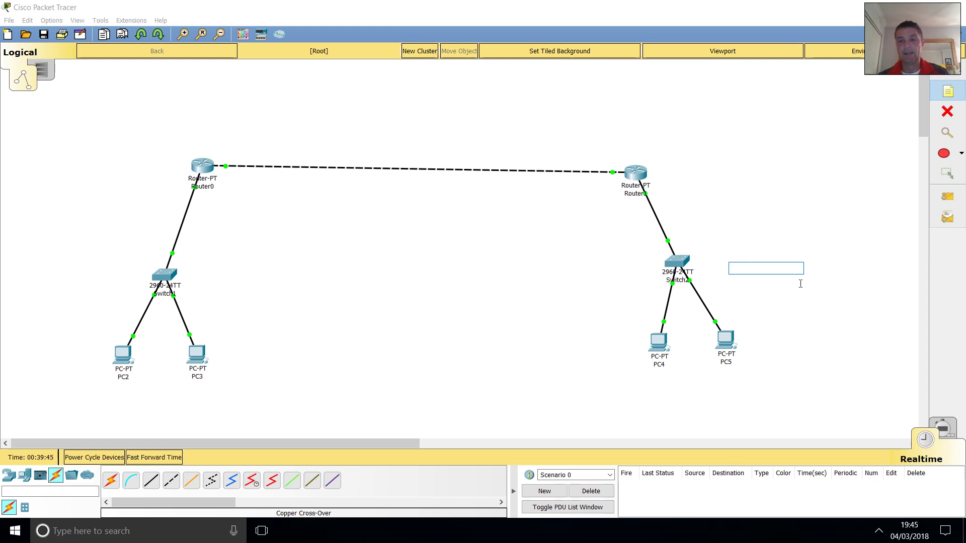
type("19")
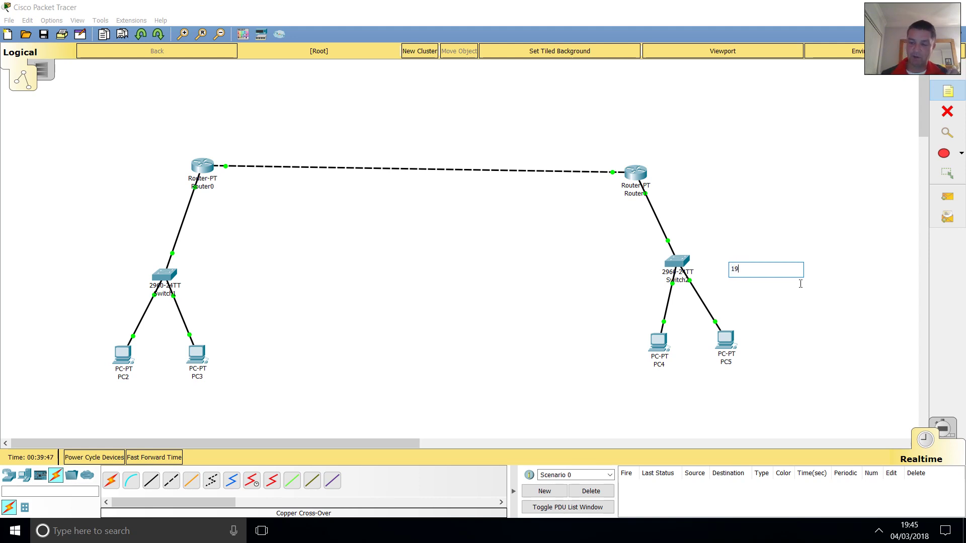
type("2.168.100.0")
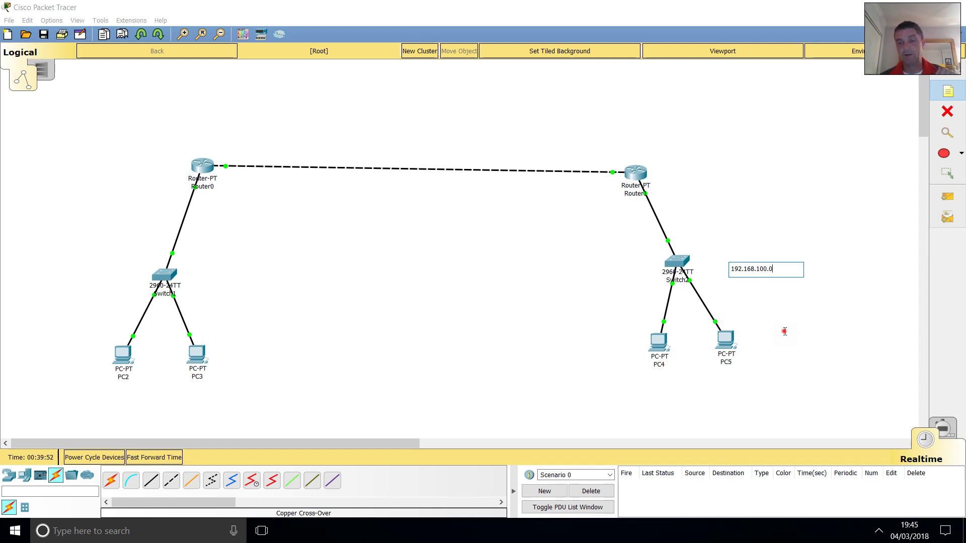
left_click(785, 331)
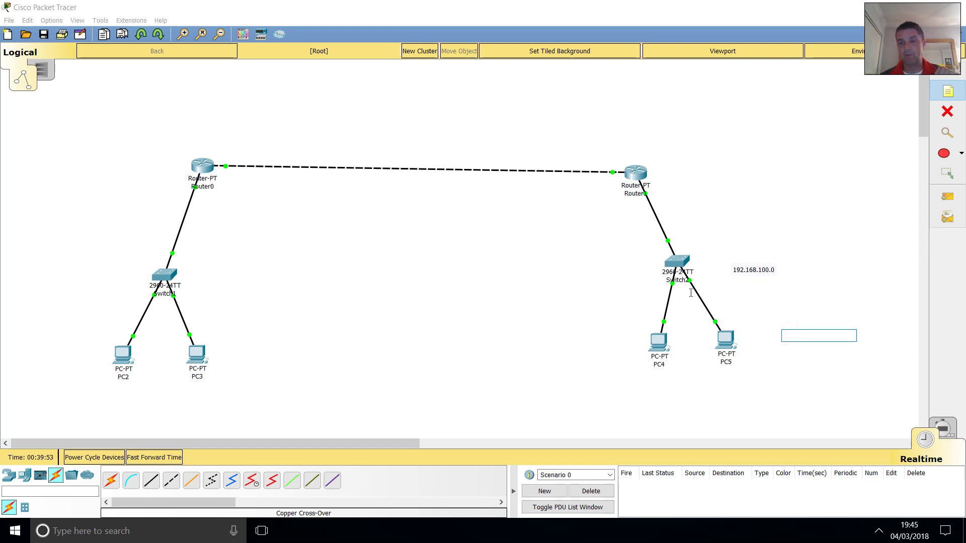
Place a note reading 192.168.1.0 beside Switch1 to label that LAN's network address.
left_click(195, 275)
type("192.168.1.0")
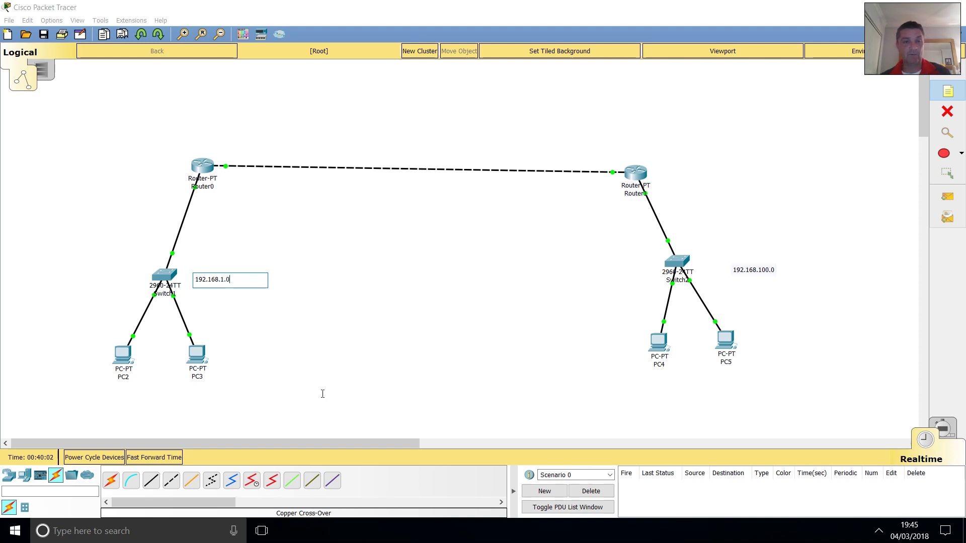
left_click(318, 368)
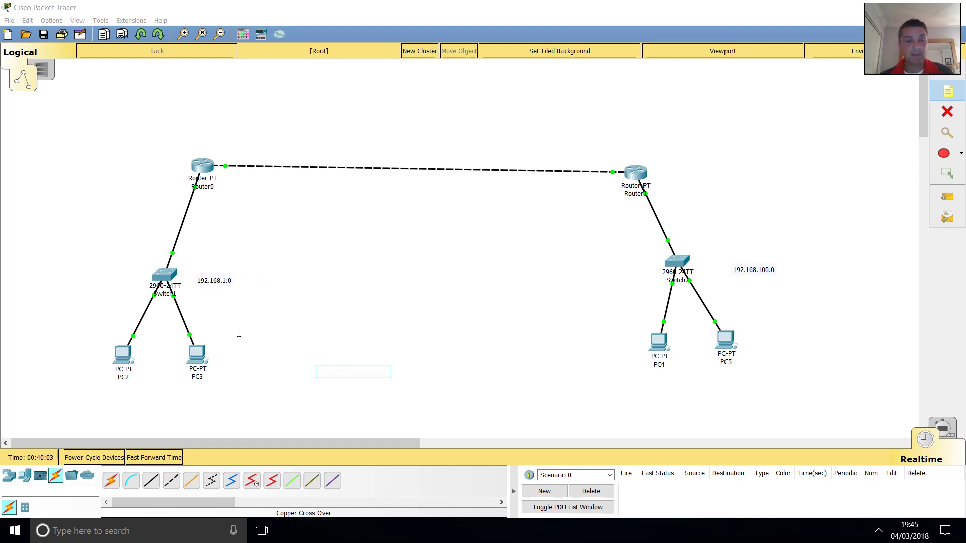
key("Escape")
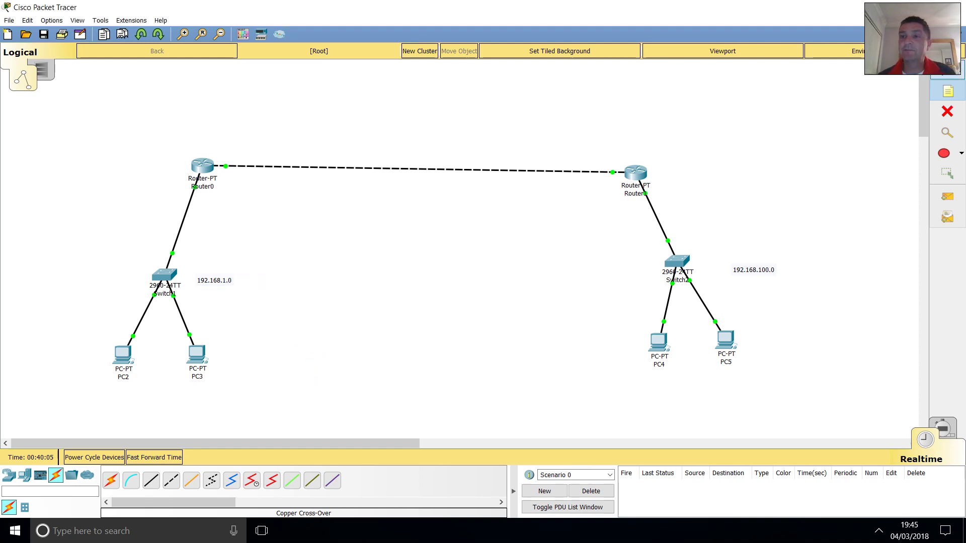
Give PC2 the static IP address 192.168.1.1 with subnet mask 255.255.255.0 and close its window.
left_click(126, 354)
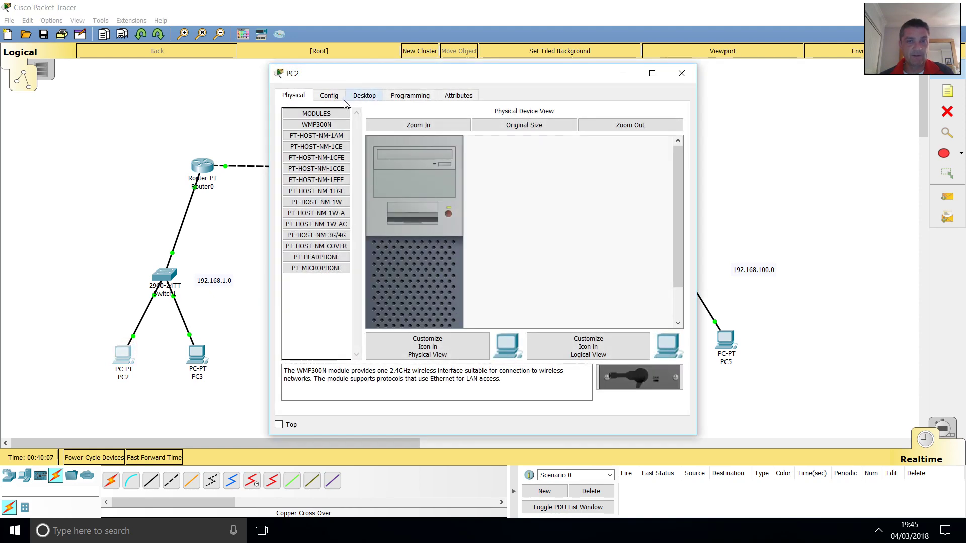
left_click(329, 95)
left_click(371, 95)
left_click(304, 141)
left_click(451, 156)
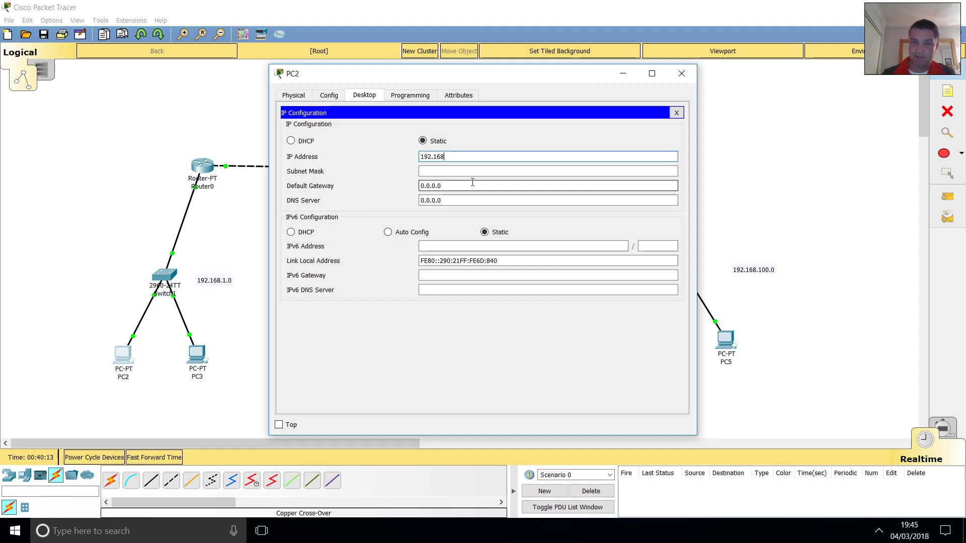
type("192.168.1.1")
left_click(446, 171)
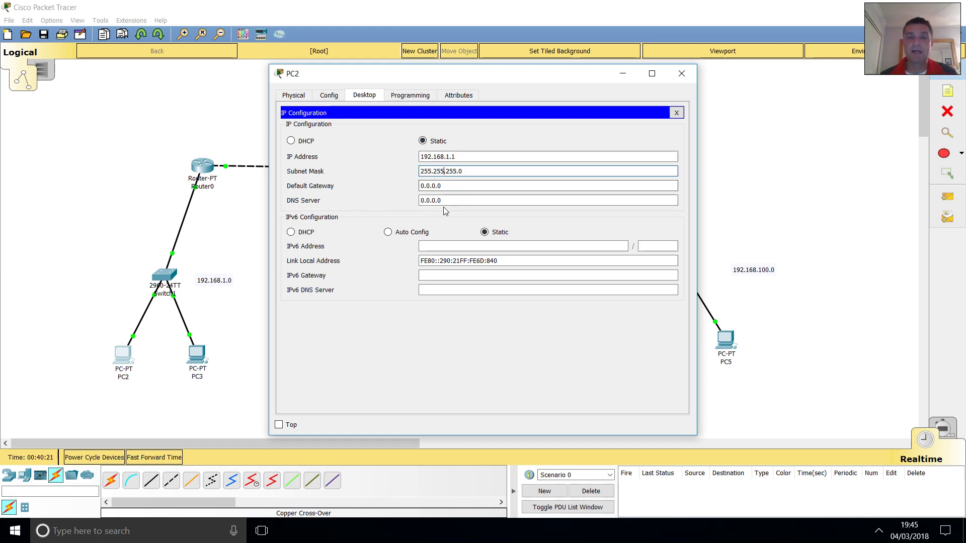
left_click(682, 73)
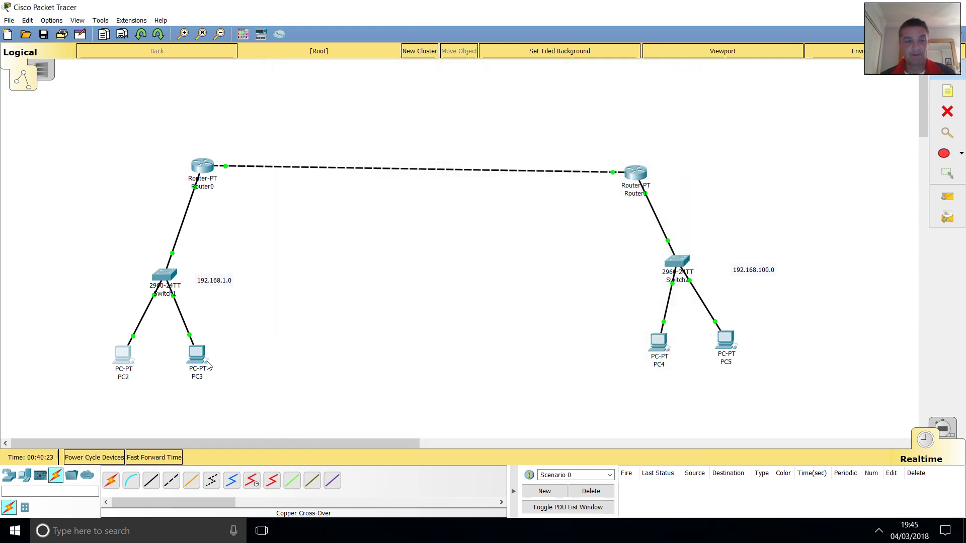
Give PC3 the static IP address 192.168.1.2 with the default subnet mask and close its window.
left_click(195, 351)
left_click(364, 95)
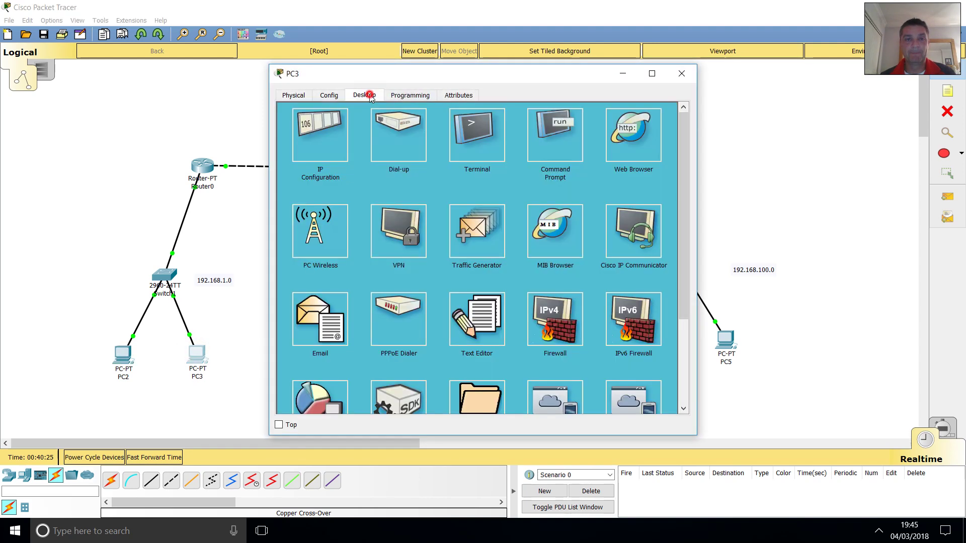
left_click(327, 133)
left_click(451, 154)
type("192.168.1.2")
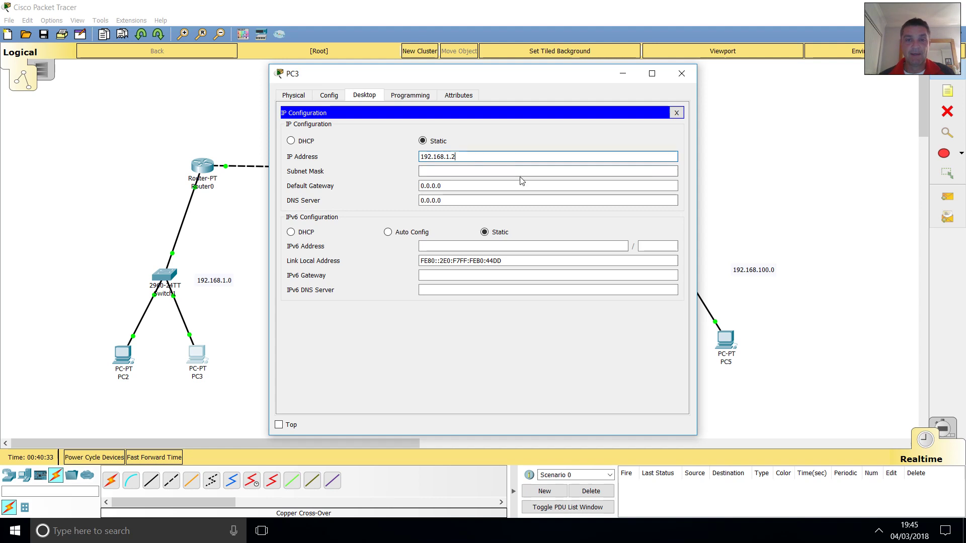
left_click(469, 172)
left_click(682, 74)
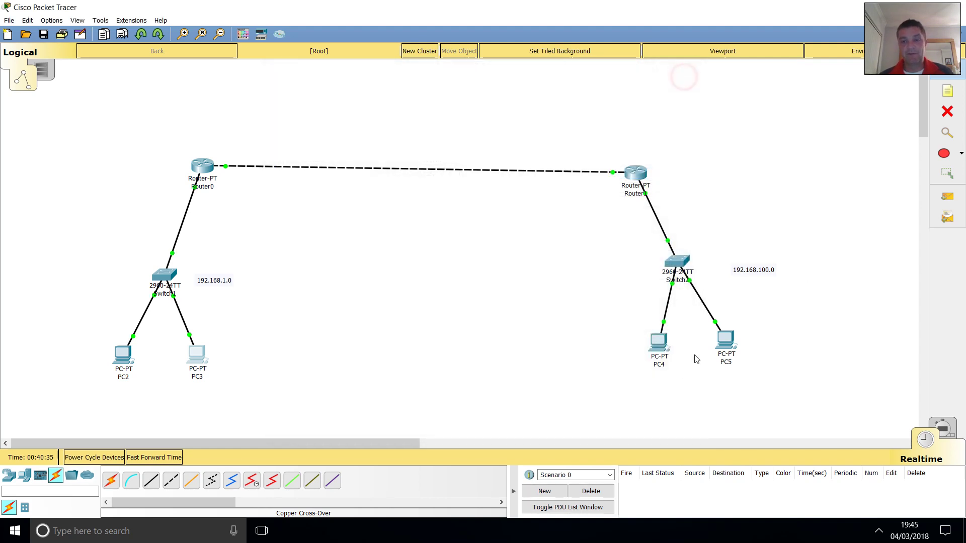
Give PC4 the static IP address 192.168.100.1 with subnet mask 255.255.255.0 and close its window.
left_click(658, 343)
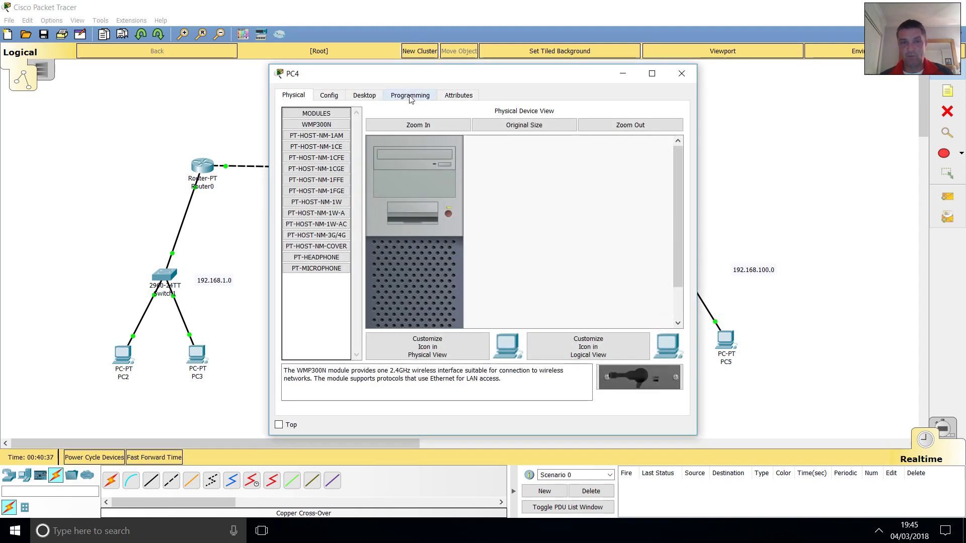
left_click(364, 95)
left_click(321, 160)
left_click(455, 155)
type("192.")
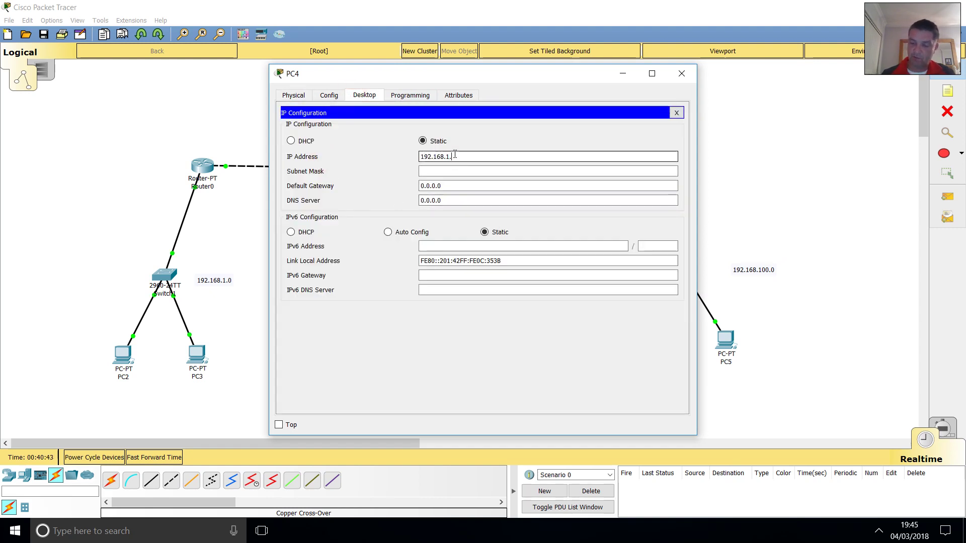
type("168.1.")
key("BackSpace")
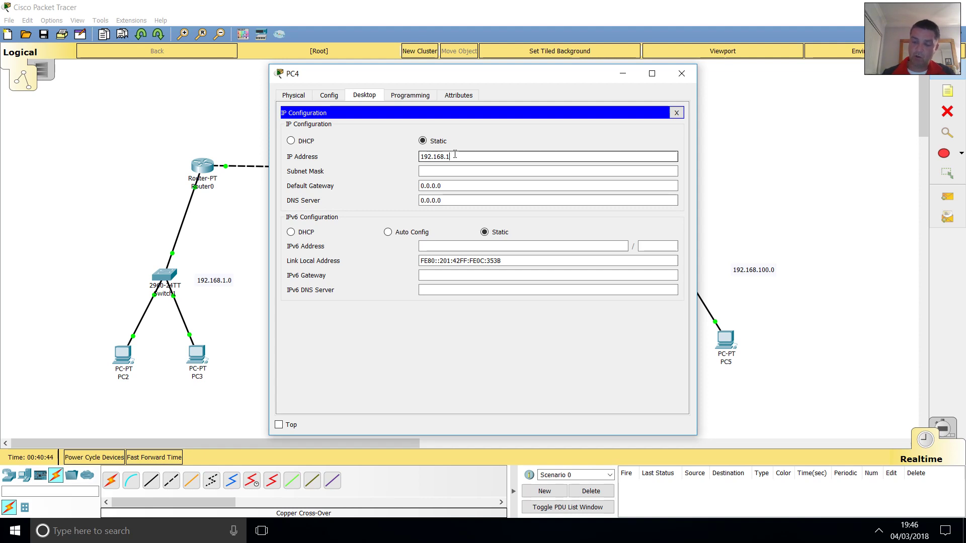
type("00.1")
left_click(484, 171)
left_click(681, 74)
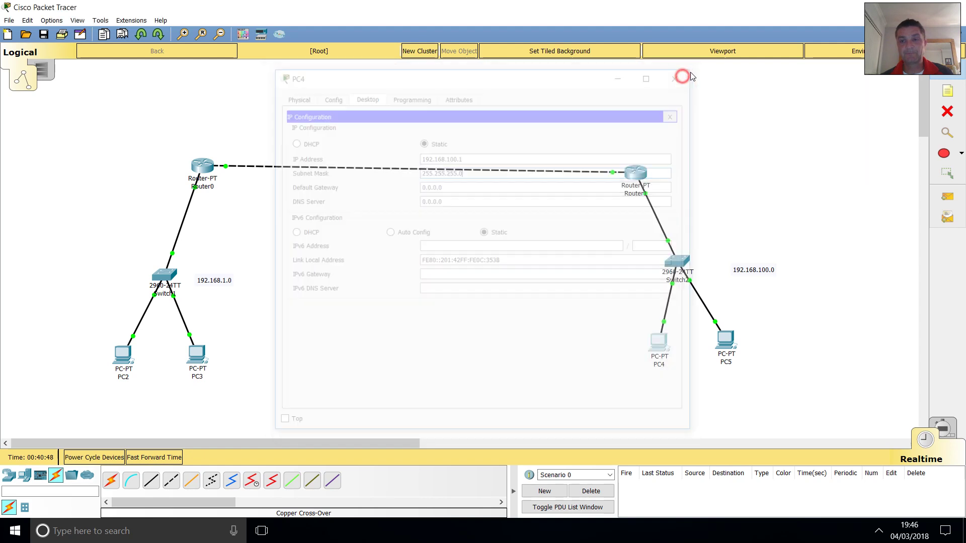
Give PC5 the static IP address 192.168.100.2 with subnet mask 255.255.255.0 and close its window.
left_click(724, 340)
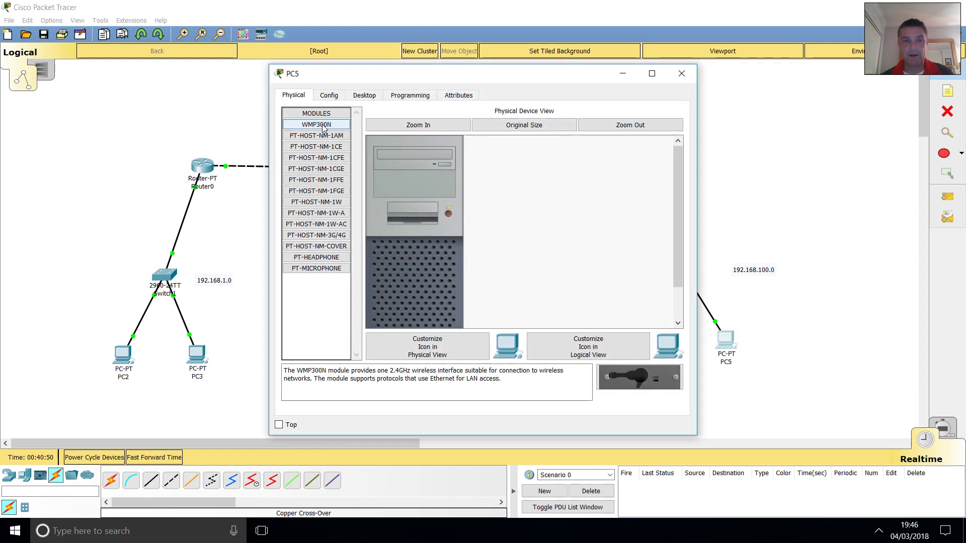
left_click(364, 95)
left_click(335, 136)
left_click(446, 156)
type("192.168.100.2")
left_click(478, 171)
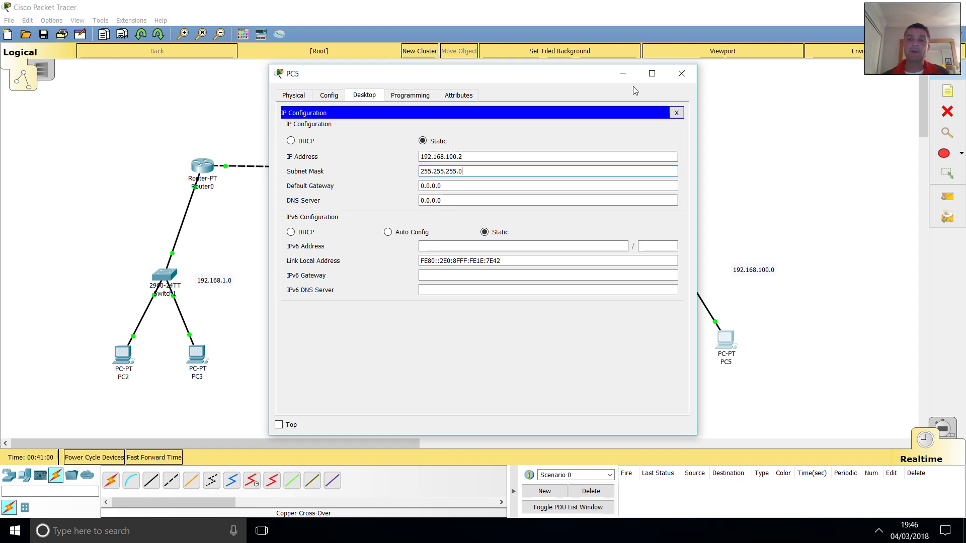
left_click(681, 74)
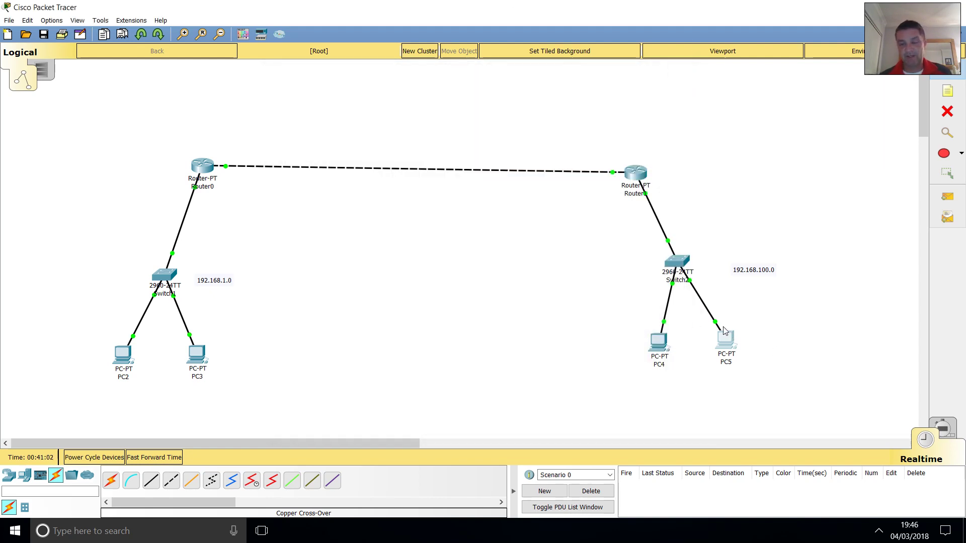
Send a simple PDU from PC5 to PC4 to test connectivity within the 192.168.100.0 LAN.
left_click(514, 491)
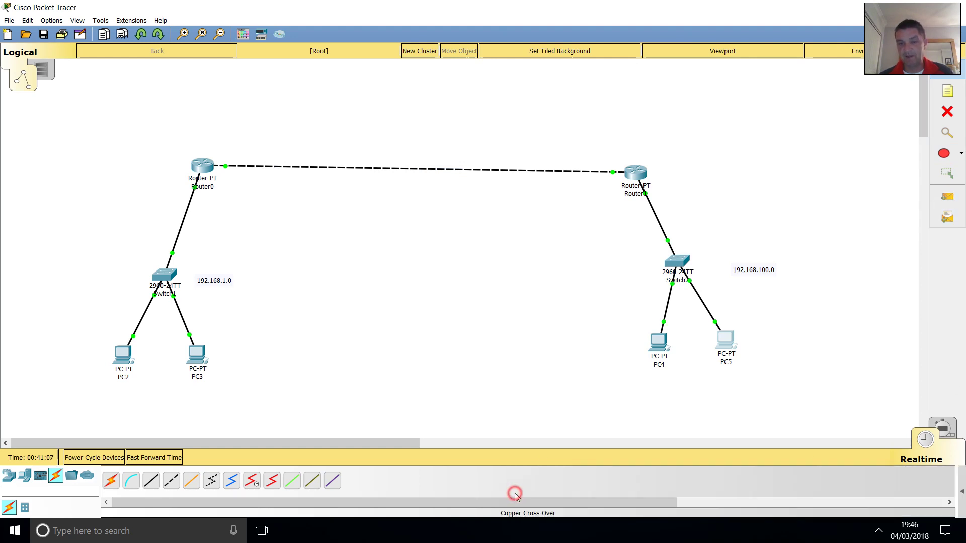
left_click(960, 492)
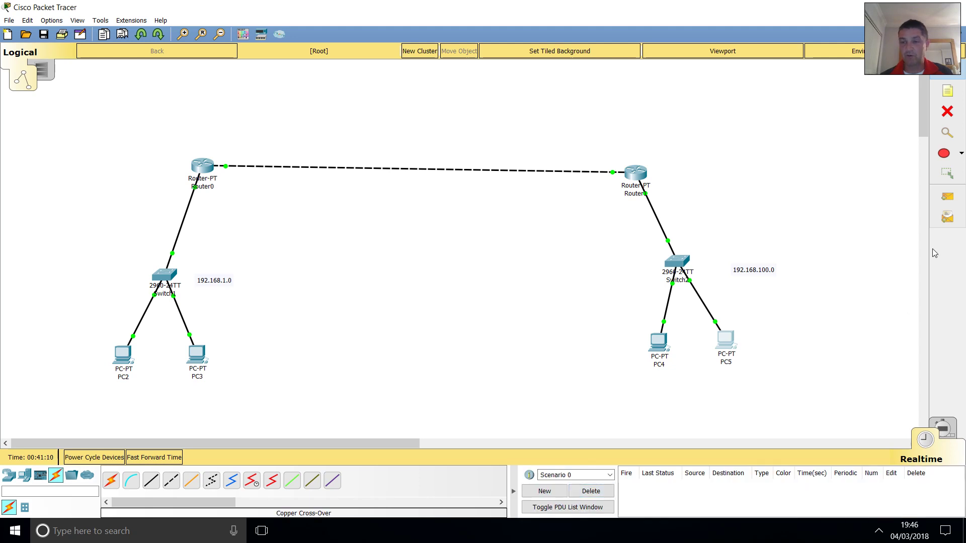
left_click(948, 198)
left_click(725, 340)
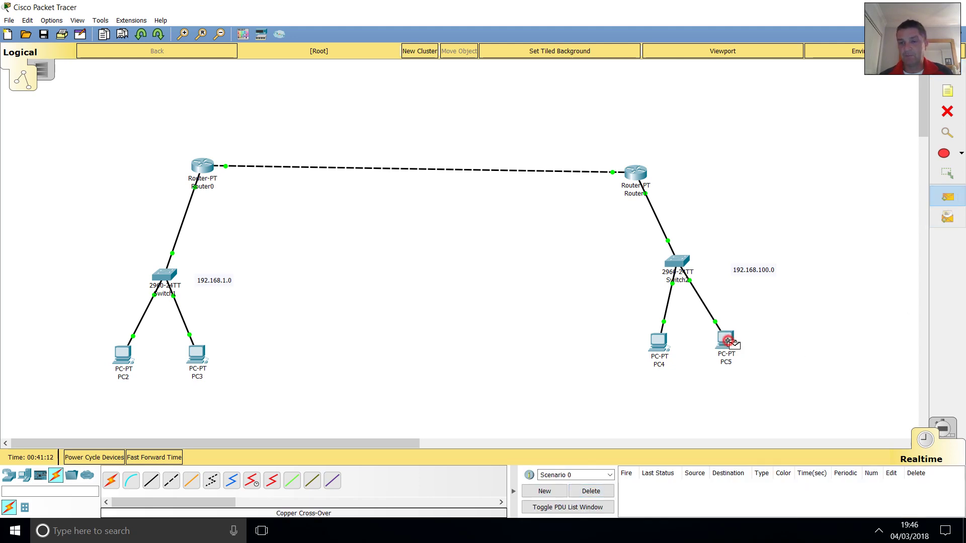
left_click(657, 343)
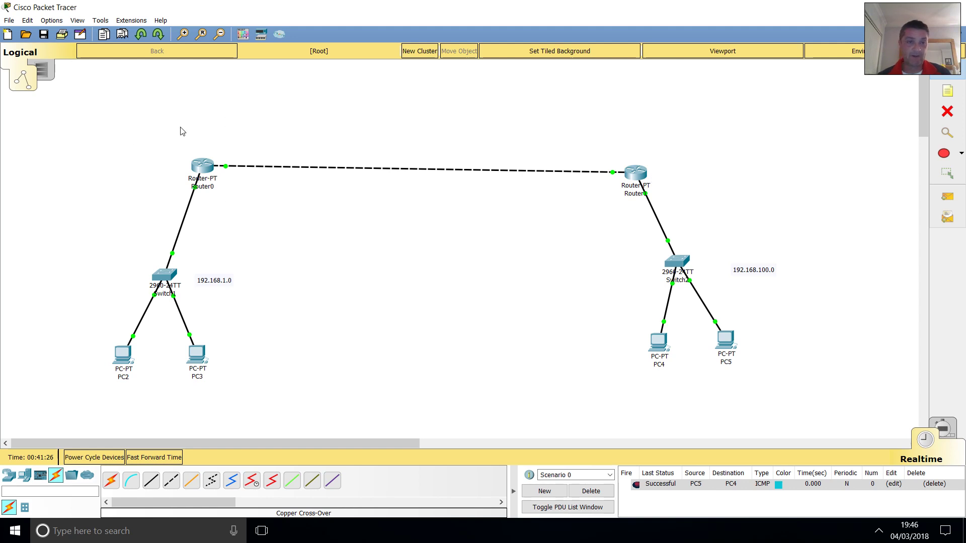
Assign Router0's FastEthernet0/0 interface the IP address 192.168.1.254 with subnet mask 255.255.255.0 and close its window.
double_click(202, 166)
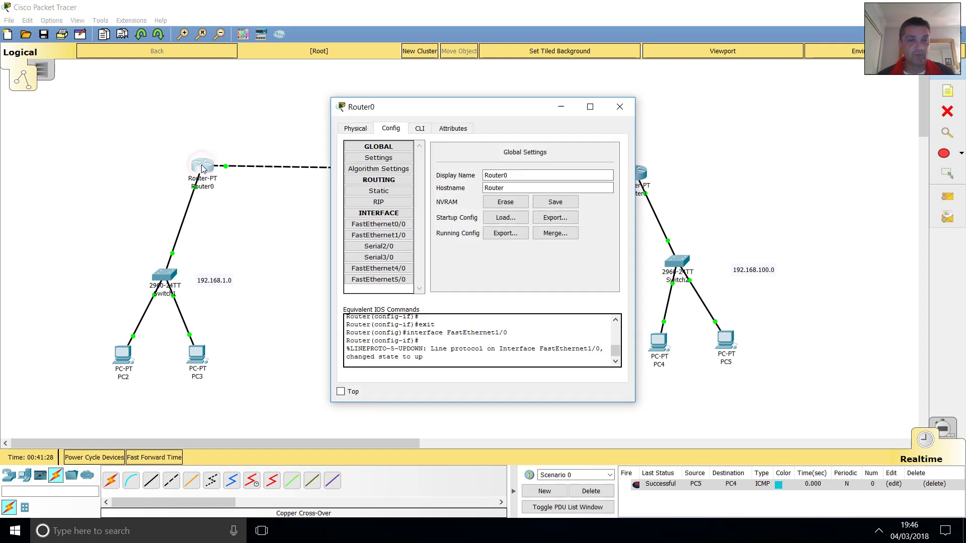
left_click(395, 226)
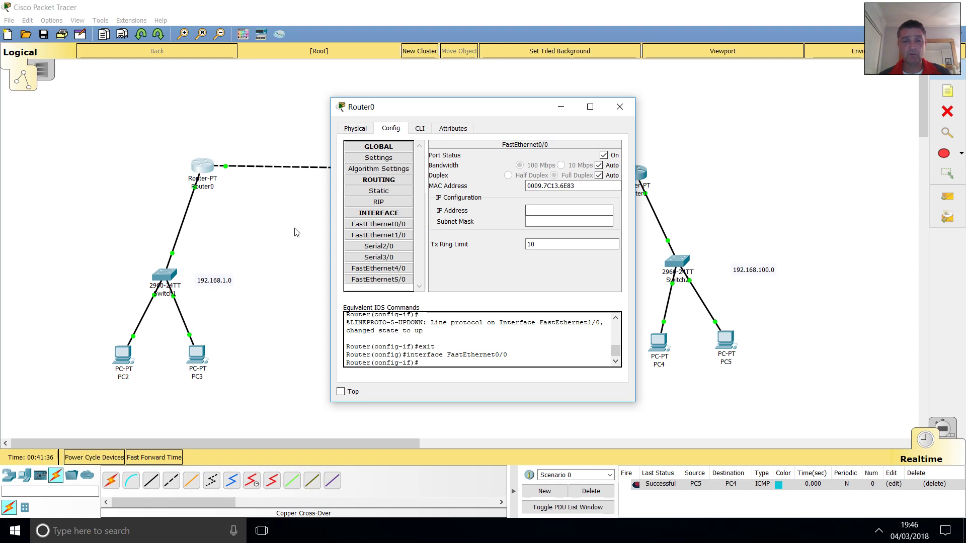
left_click(543, 211)
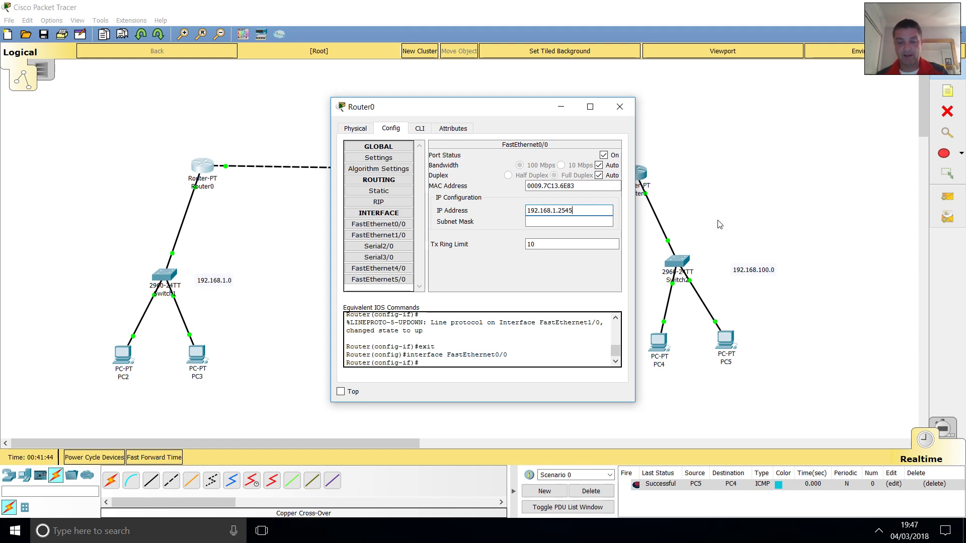
key("BackSpace")
key("Tab")
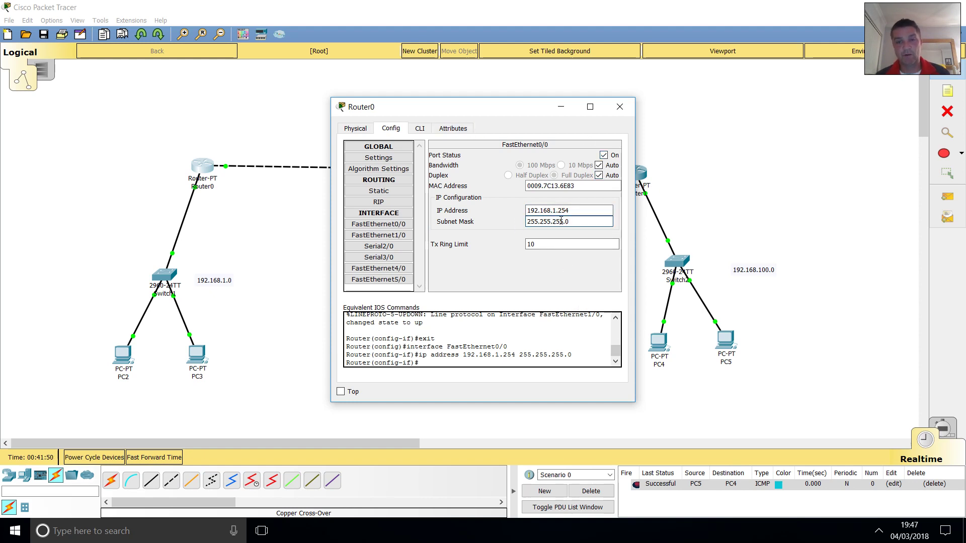
left_click(619, 107)
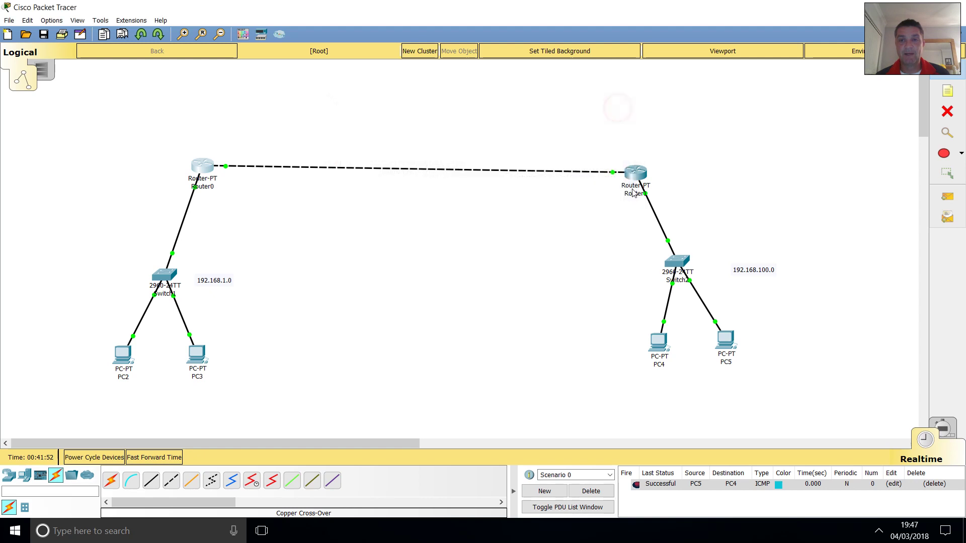
Place a note reading 0/0 192.168.1.254 just below Router0 to label its LAN interface.
left_click(946, 94)
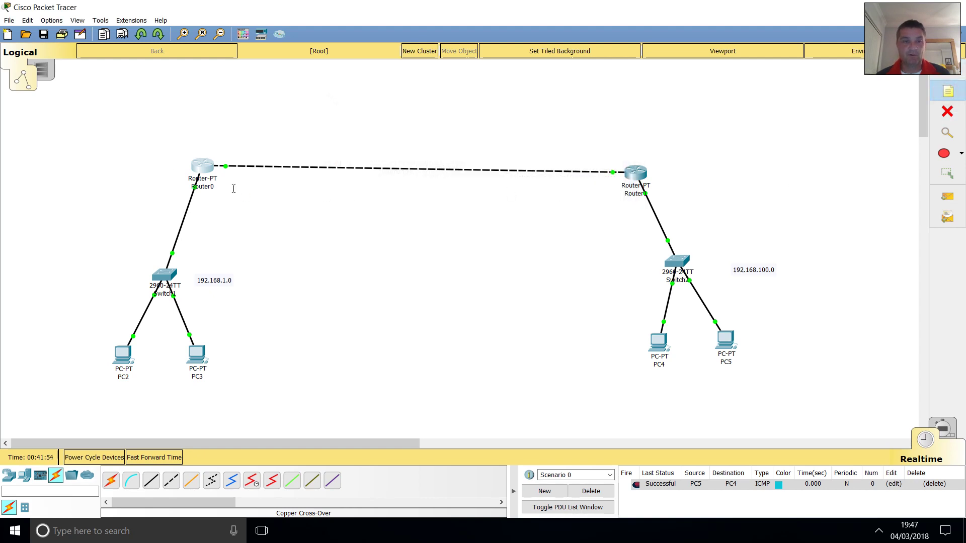
left_click(206, 201)
type("0/0 192.168.1.254")
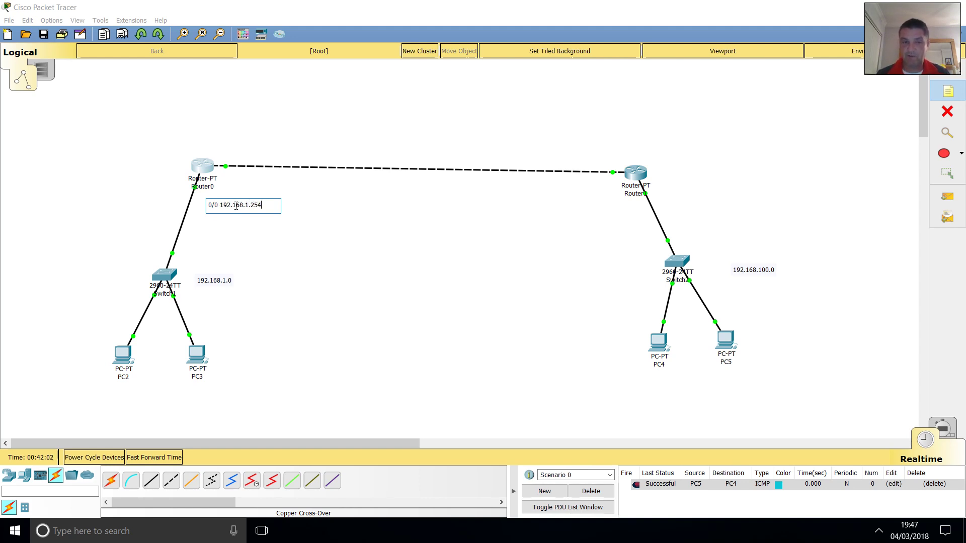
left_click(362, 246)
Add a note reading 0/0 192.168.100.254 beside Router1 and nudge it slightly away from the router.
left_click(662, 177)
type("/")
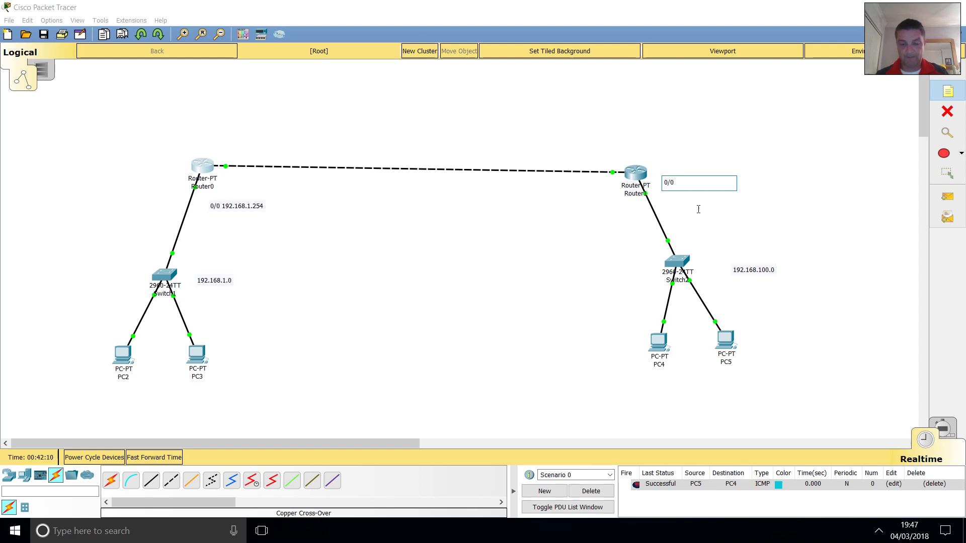
type("0 192.168.100.254")
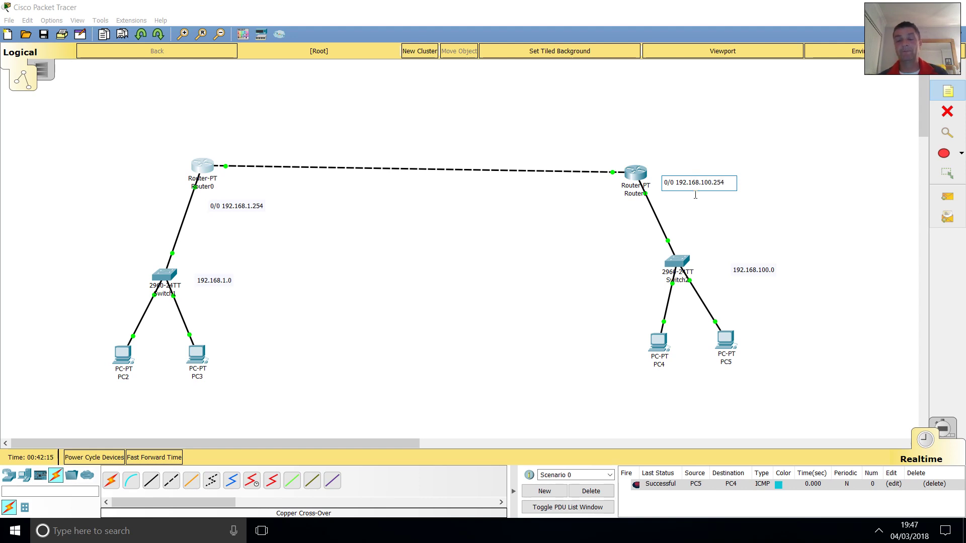
left_click(732, 224)
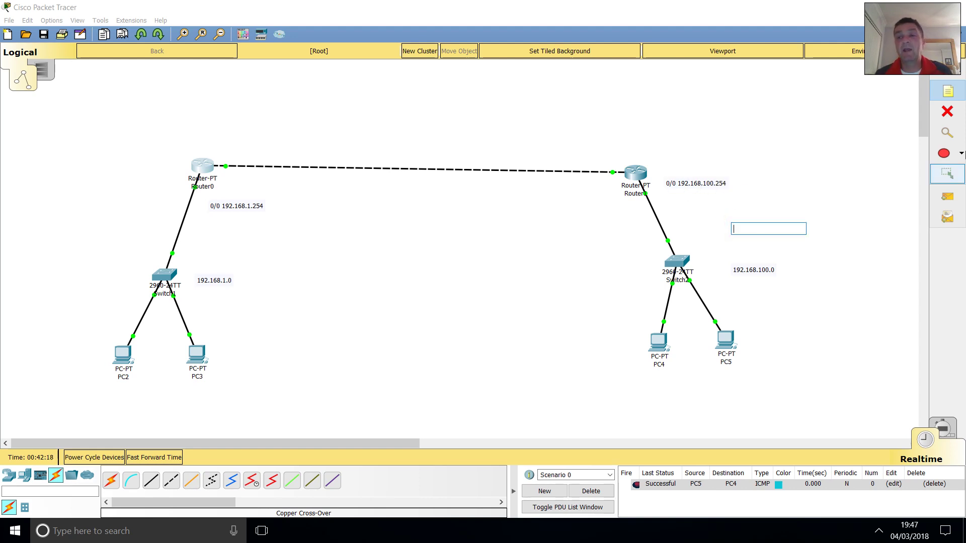
left_click(947, 69)
left_click_drag(678, 182, 682, 187)
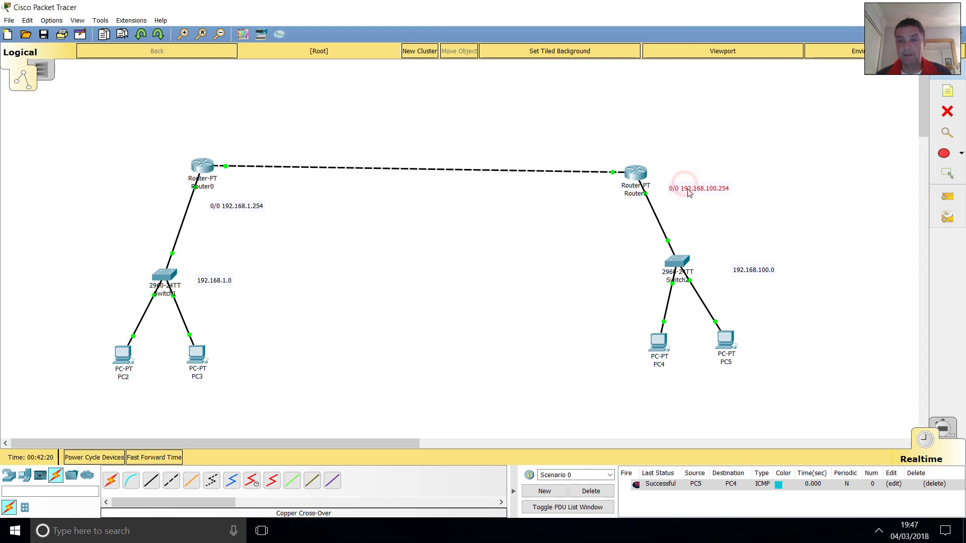
Assign Router1's FastEthernet0/0 interface the IP address 192.168.100.254 with subnet mask 255.255.255.0 and close its window.
left_click(634, 174)
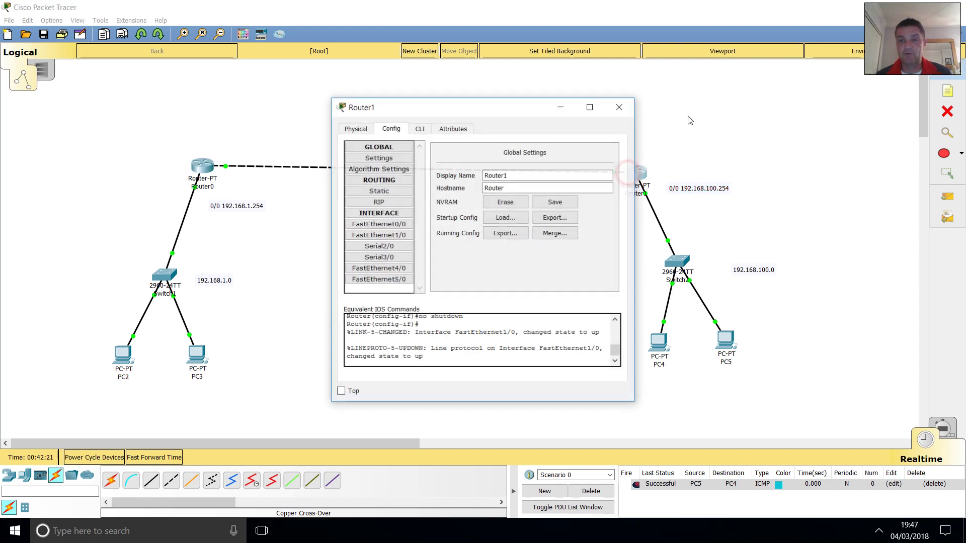
left_click(387, 225)
left_click(538, 209)
type("1")
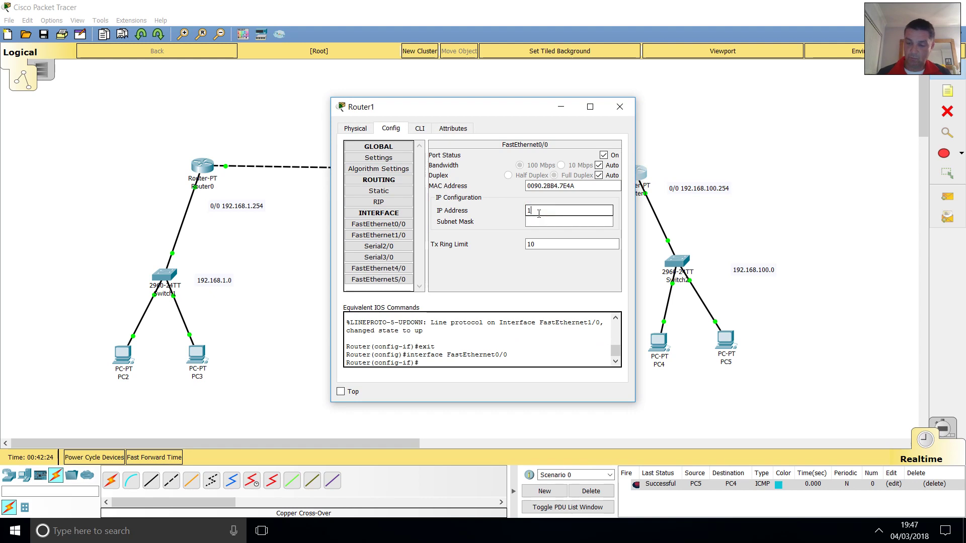
type("92.168.100.254")
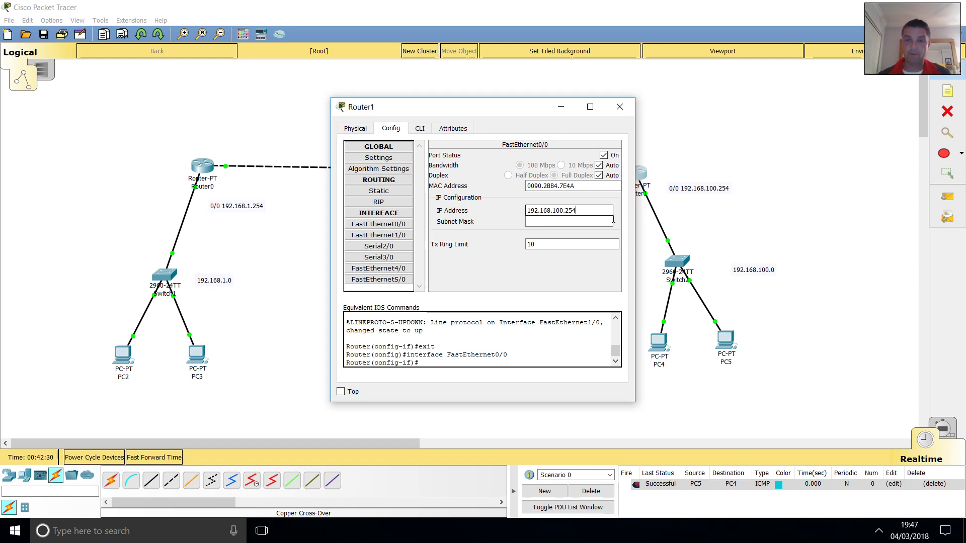
left_click(582, 221)
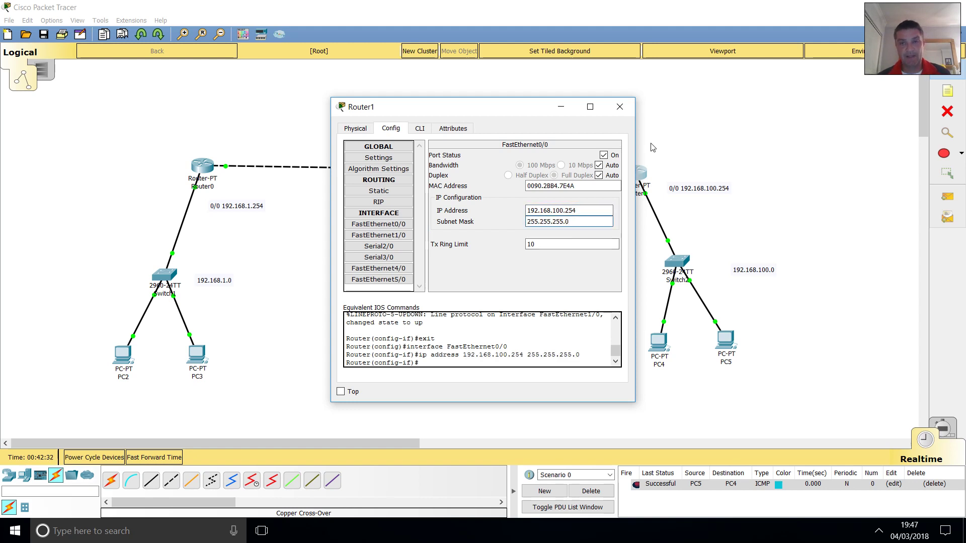
left_click(619, 107)
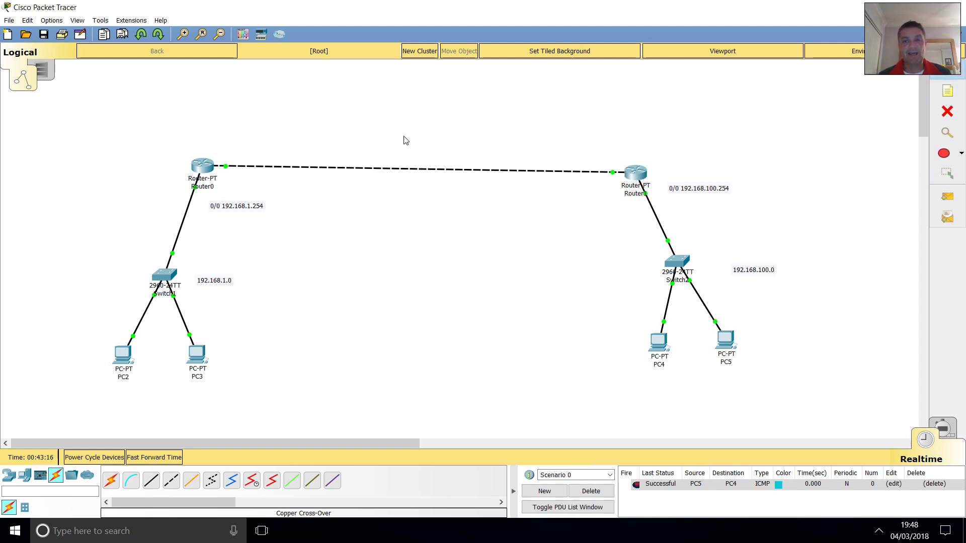
Label the ends of the inter-router link with notes reading 10.0.0.1 above Router0 and 10.0.0.2 above Router1.
left_click(948, 91)
left_click(218, 141)
type("10.0.0.1")
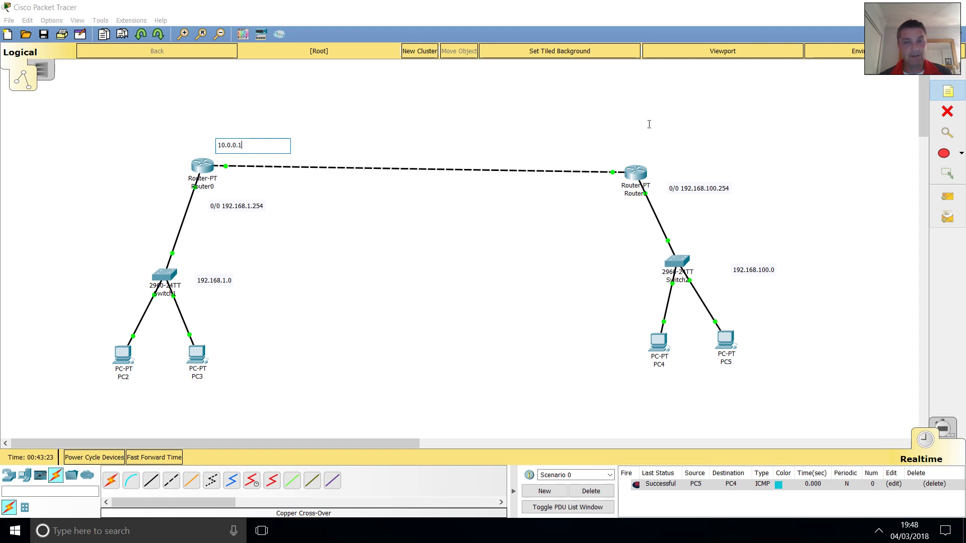
left_click(611, 141)
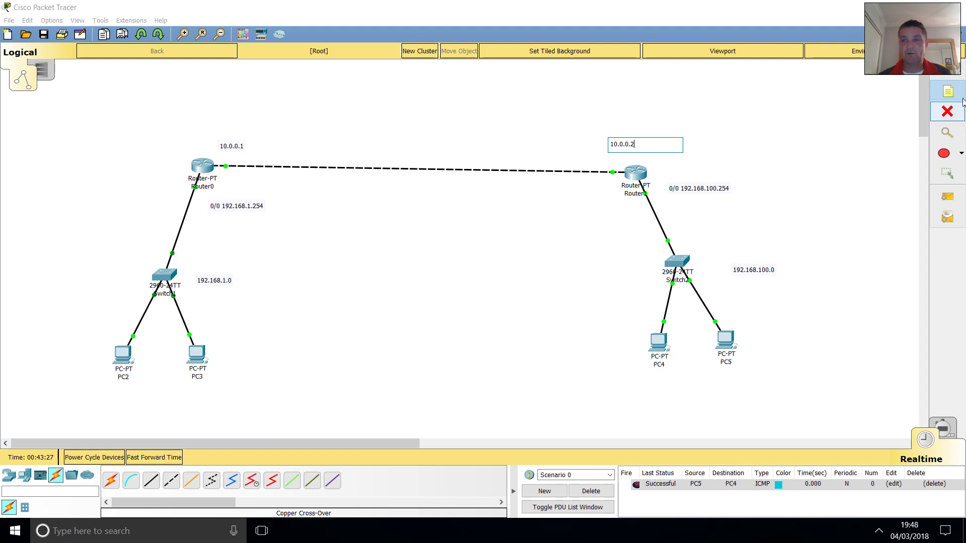
key("Escape")
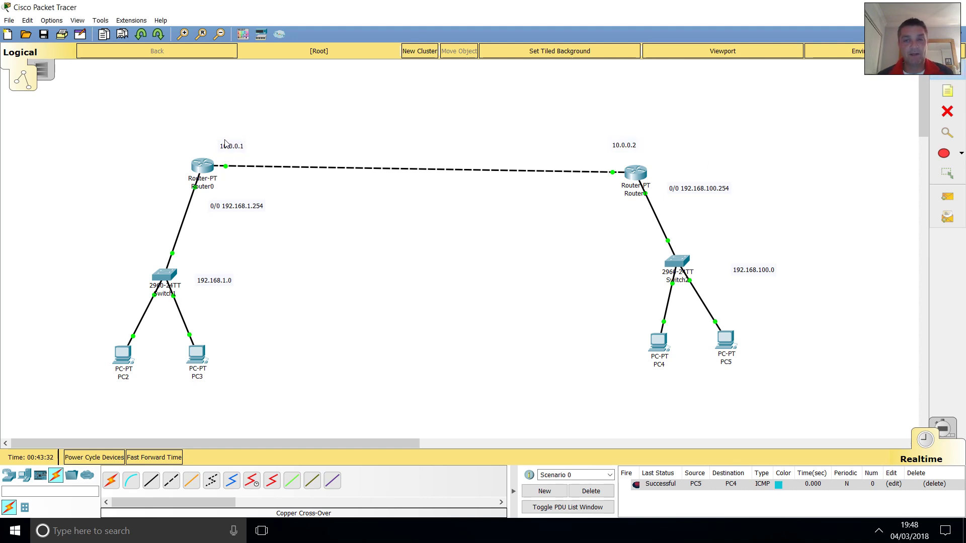
Prefix both link address notes with the interface number, making them 1/0 10.0.0.1 and 1/0 10.0.0.2.
double_click(228, 147)
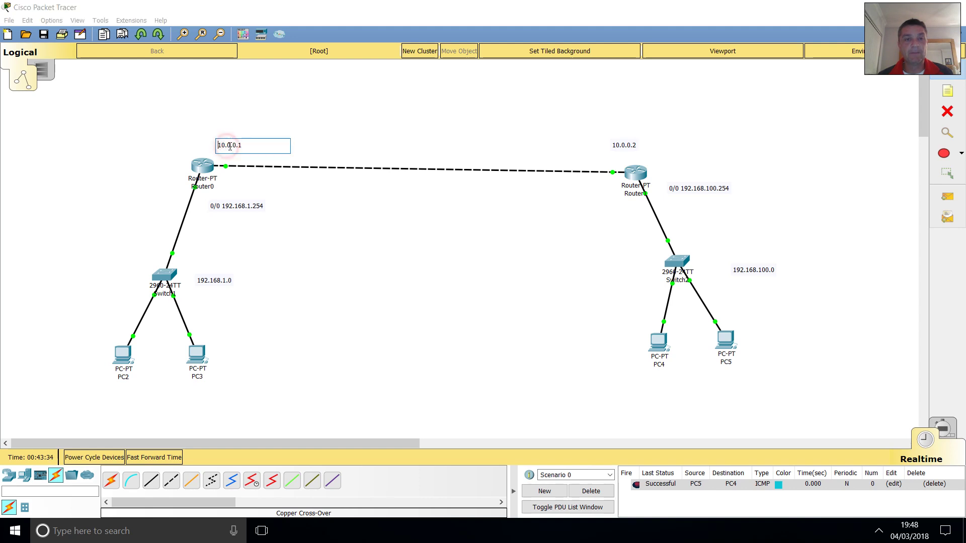
type("1/0")
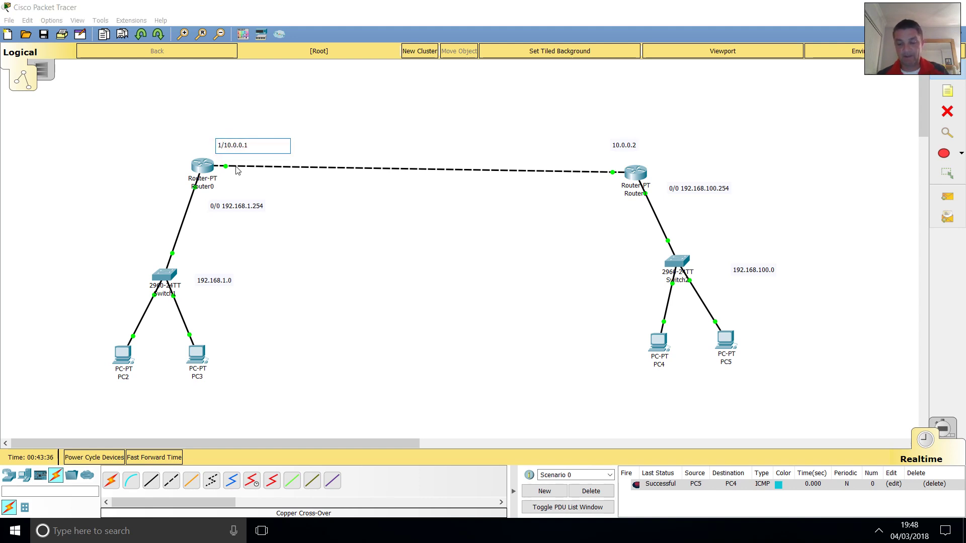
double_click(616, 144)
type("/")
key("BackSpace")
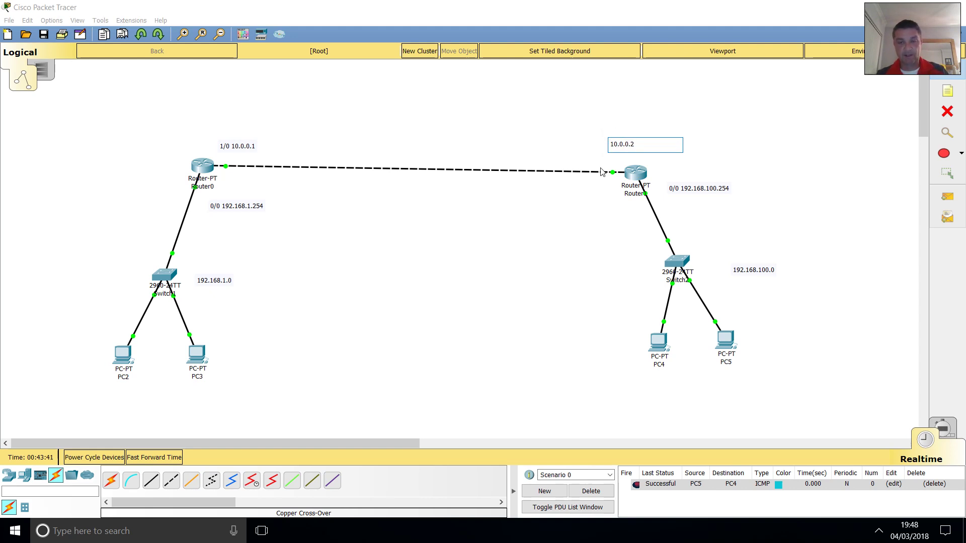
type("1/0")
left_click(537, 229)
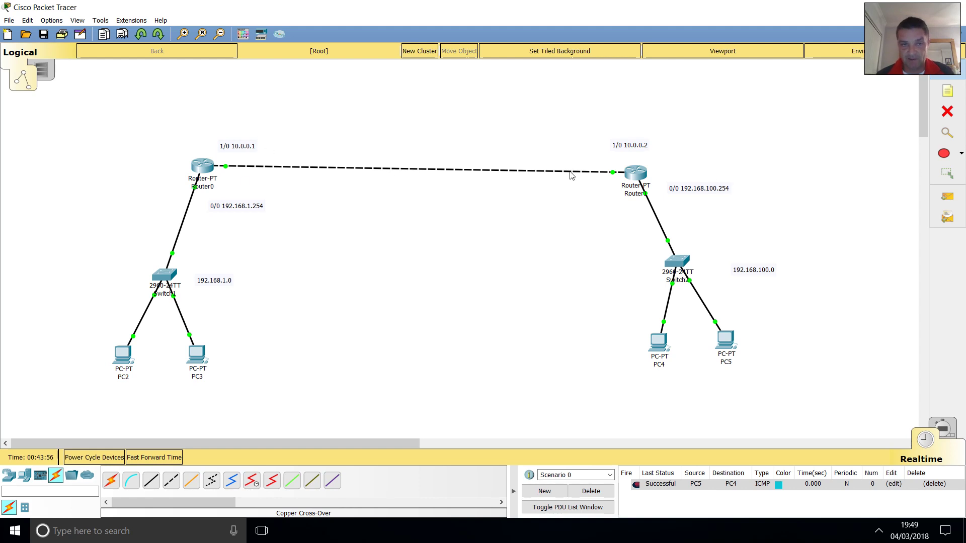
Assign Router0's FastEthernet1/0 interface the IP address 10.0.0.1 with subnet mask 255.0.0.0 and close its window.
left_click(207, 164)
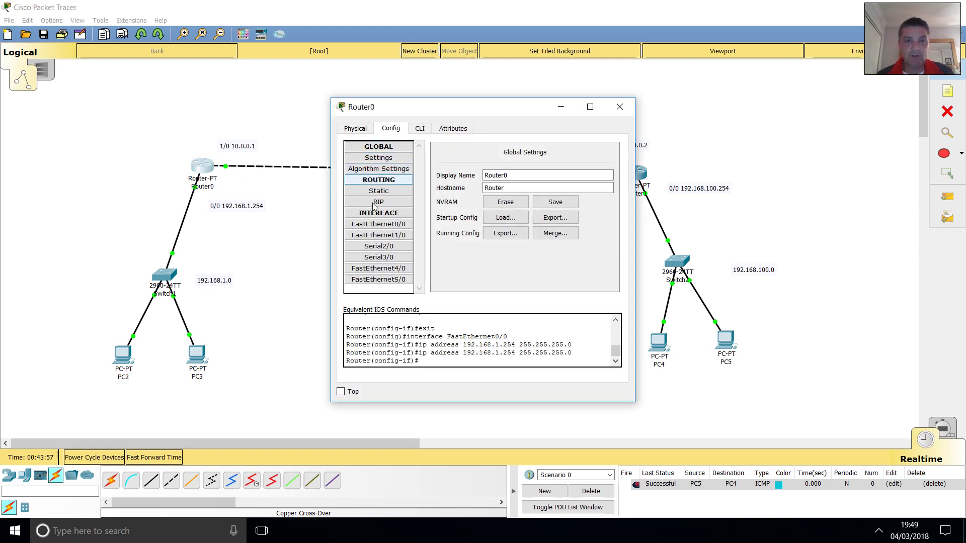
left_click(385, 235)
left_click(535, 210)
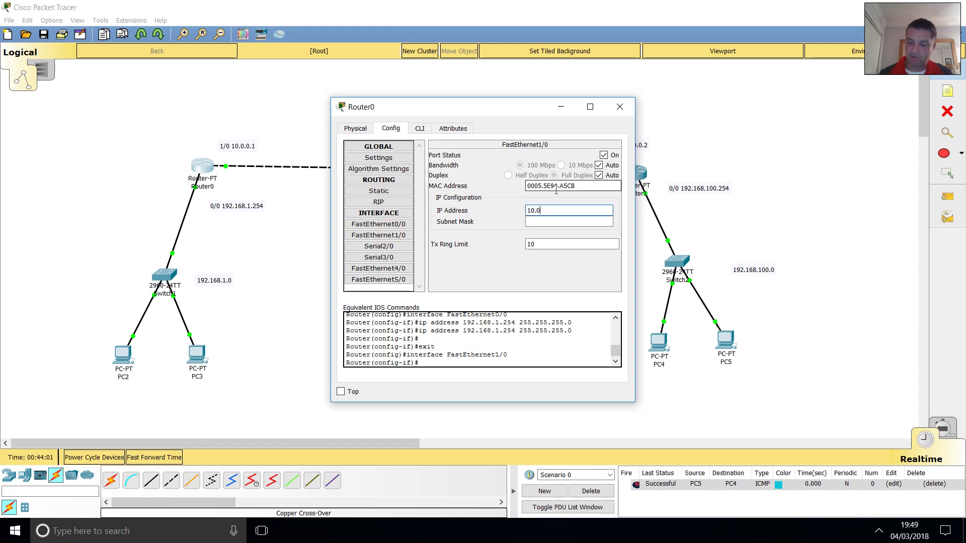
left_click(553, 220)
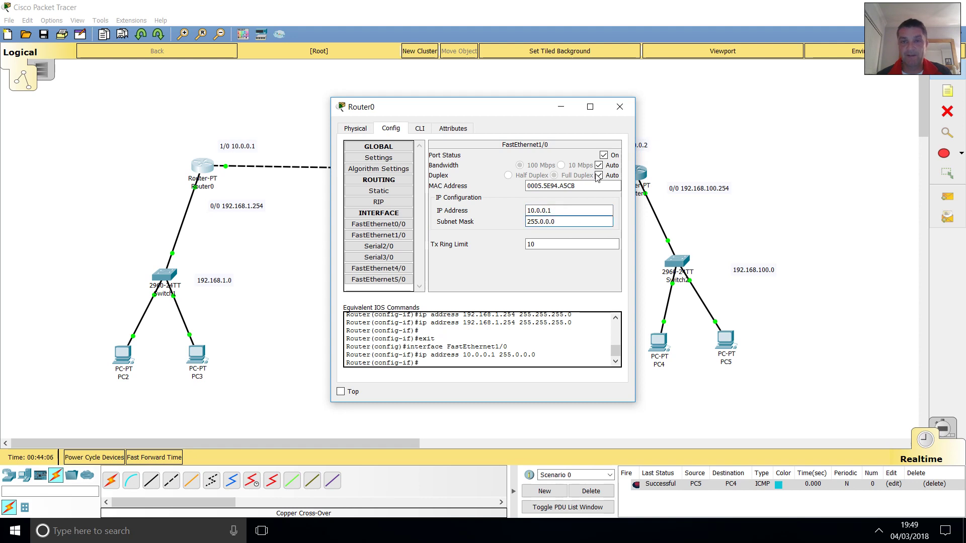
left_click(616, 114)
Assign Router1's FastEthernet1/0 interface the IP address 10.0.0.2 with subnet mask 255.0.0.0 and close its window.
left_click(634, 170)
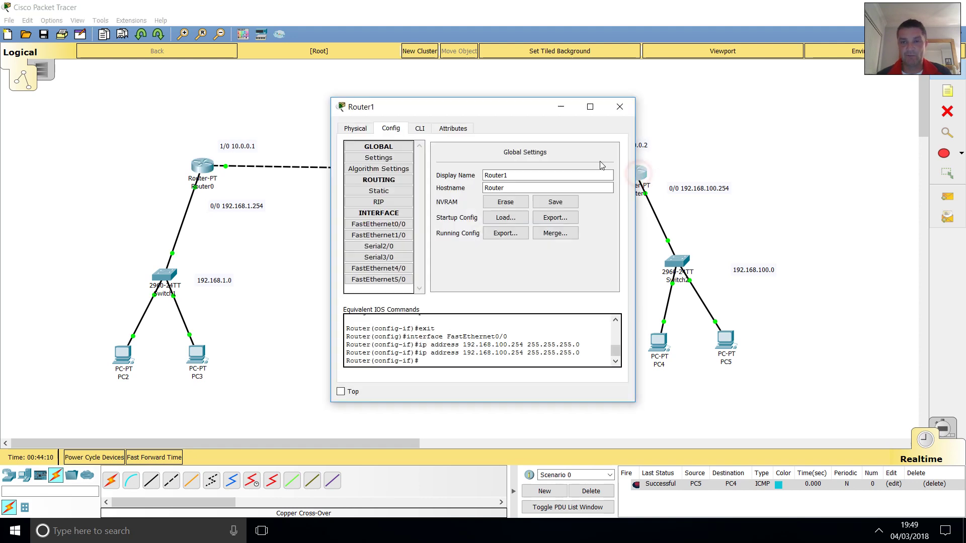
left_click(378, 235)
left_click(547, 211)
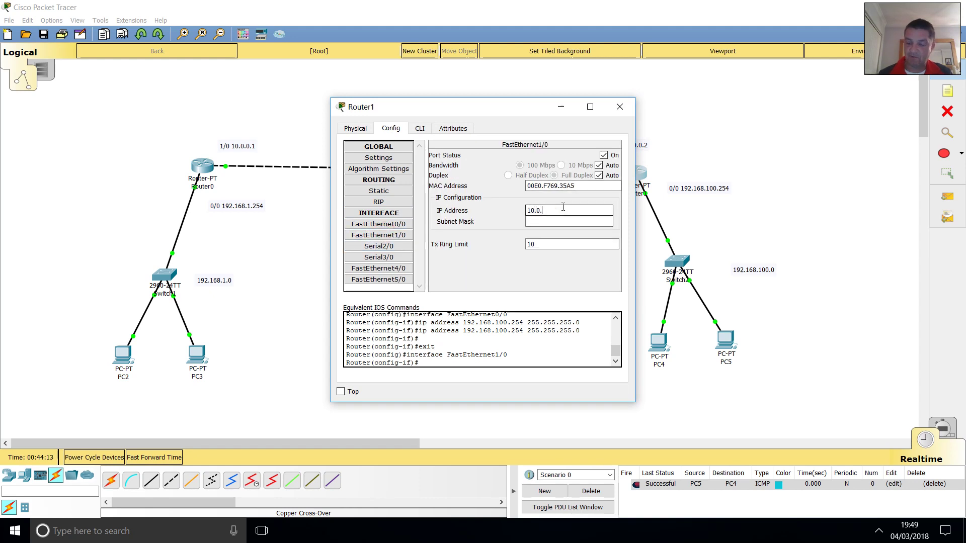
key("Tab")
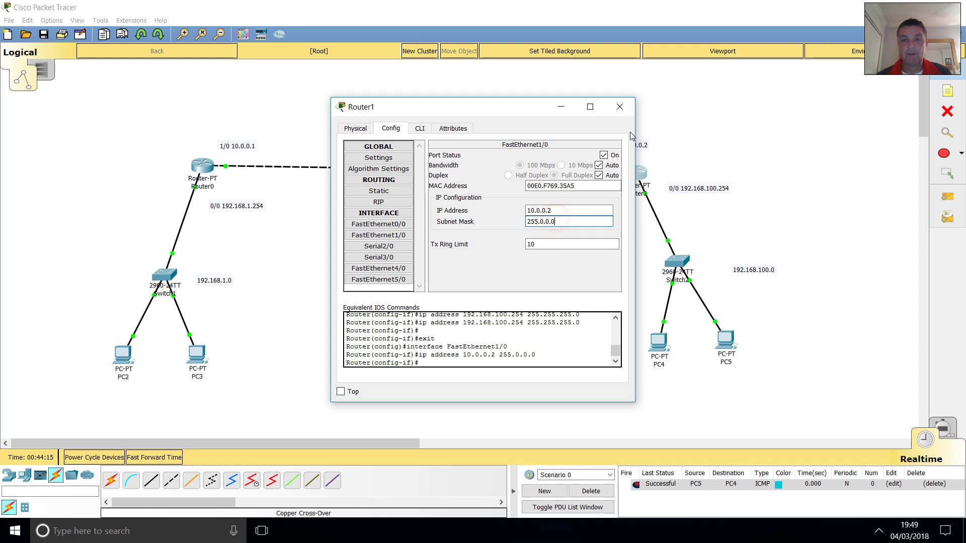
left_click(619, 107)
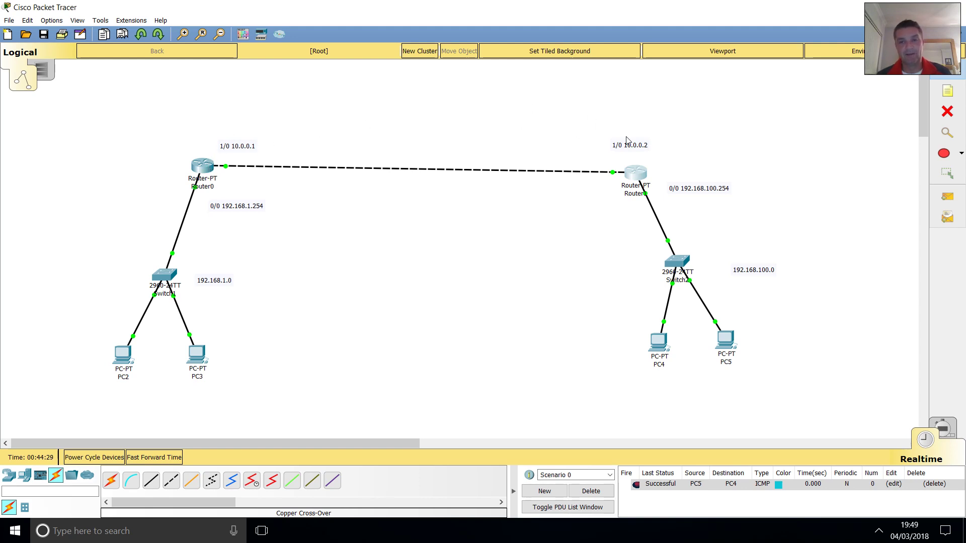
Clear the existing PDU test list and send a simple PDU from Router1 to Router0.
left_click(947, 217)
left_click(911, 485)
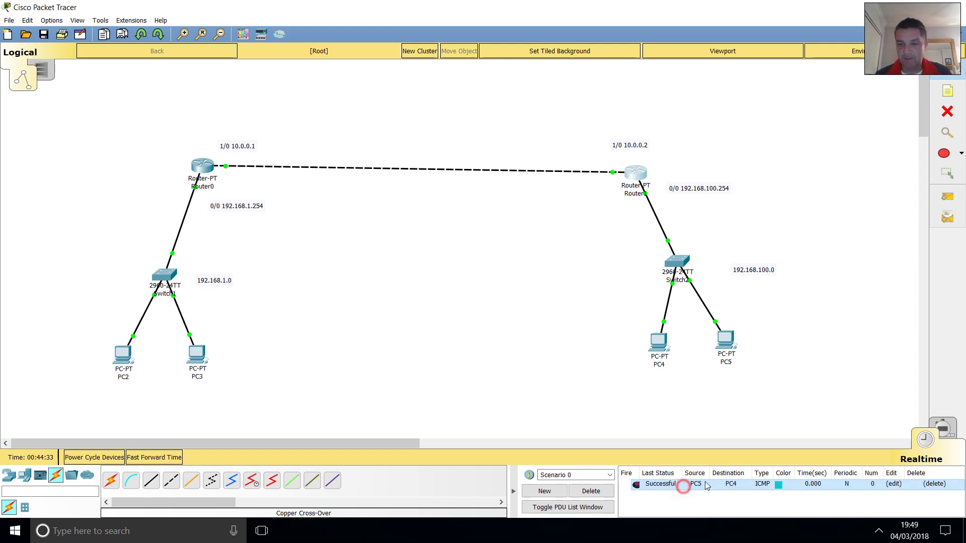
left_click(590, 491)
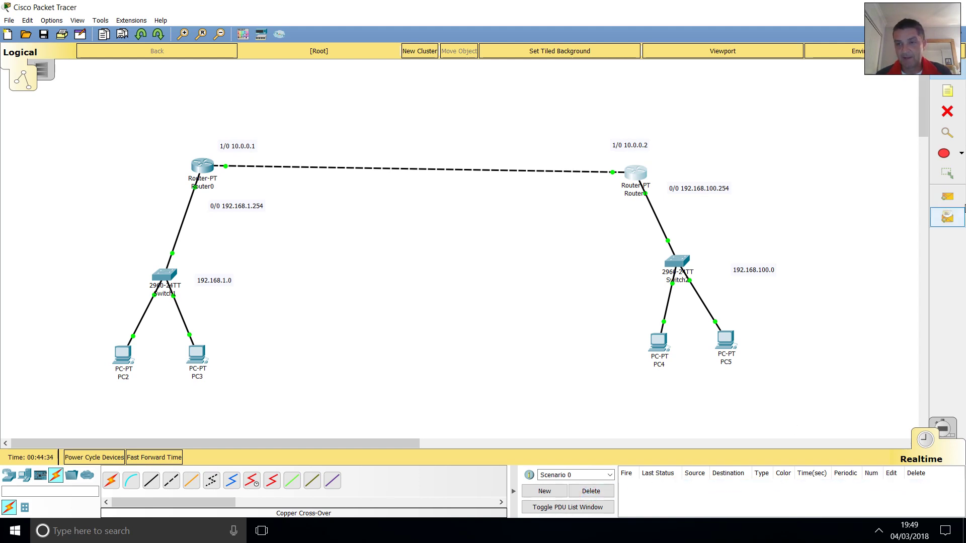
left_click(946, 199)
left_click(638, 174)
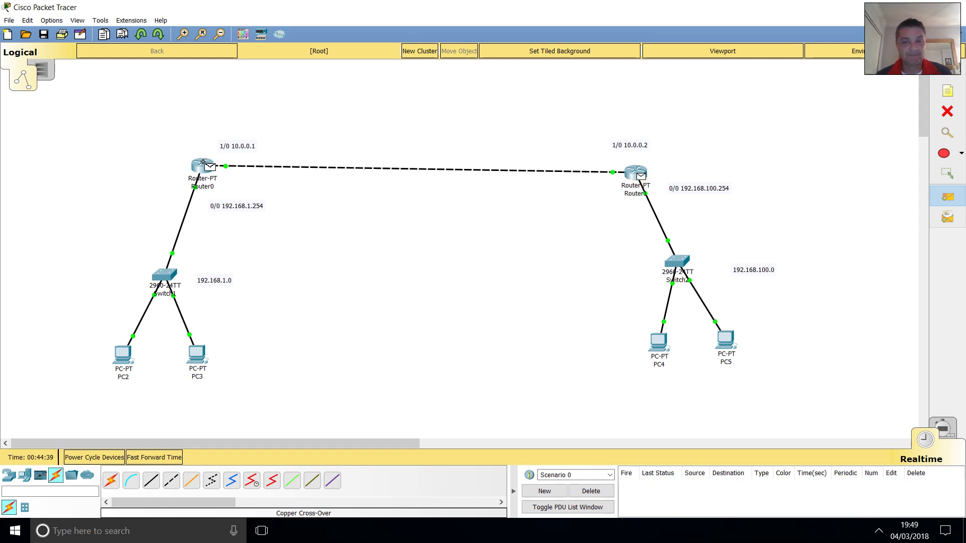
left_click(203, 162)
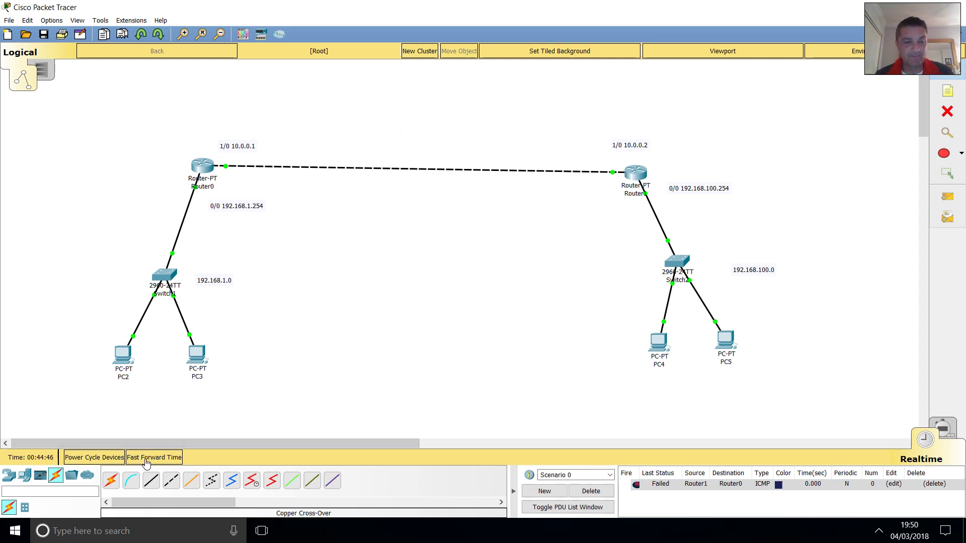
Fast-forward the simulation time and repeat the simple PDU test from Router1 to Router0 on a cleared list.
left_click(154, 457)
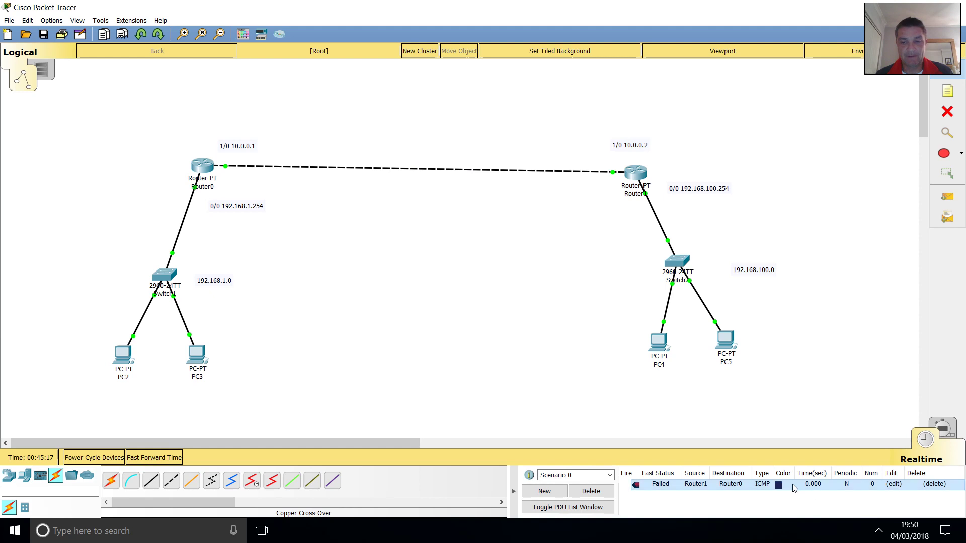
left_click(598, 492)
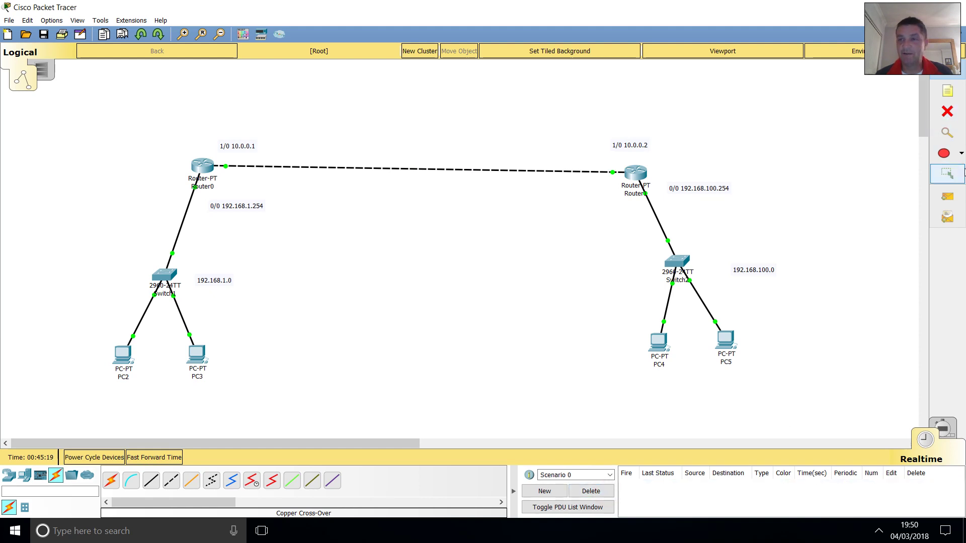
left_click(947, 199)
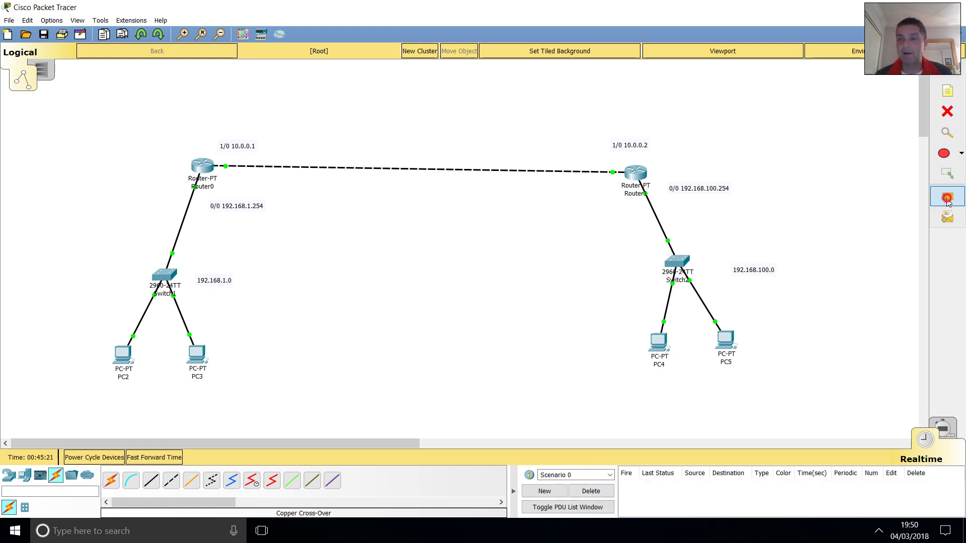
left_click(634, 172)
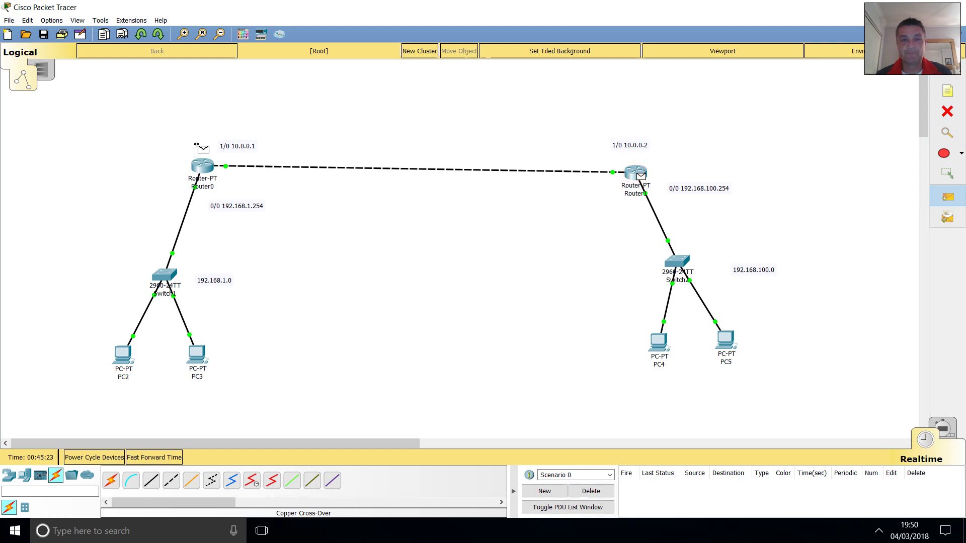
left_click(206, 167)
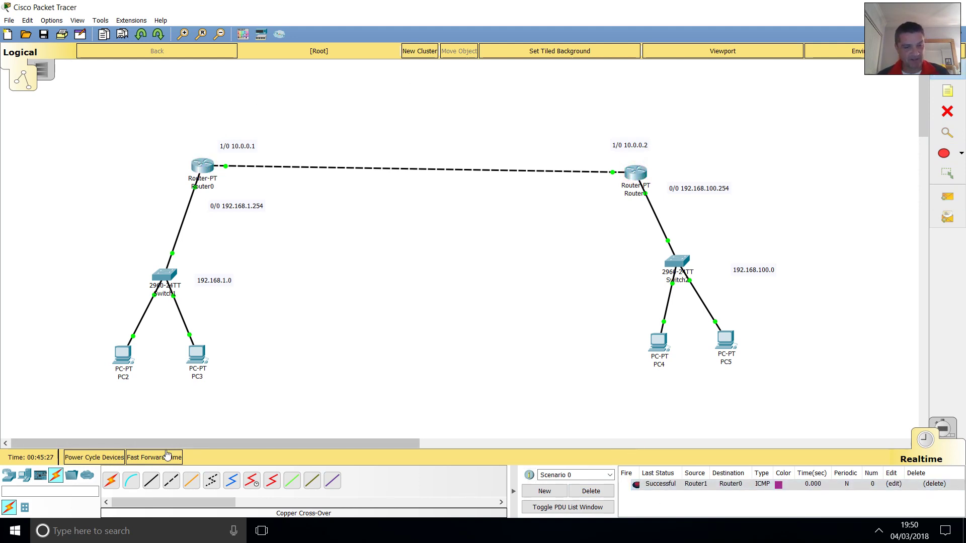
Review the equivalent IOS commands in Router0's configuration and close its window.
left_click(203, 168)
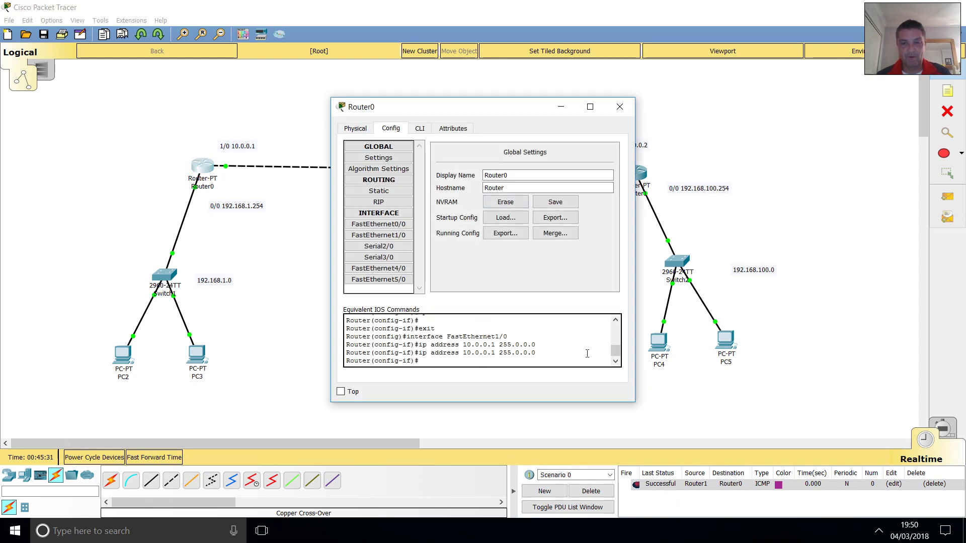
mouse_move(615, 351)
left_mouse_down()
mouse_move(614, 322)
mouse_move(614, 354)
left_mouse_up()
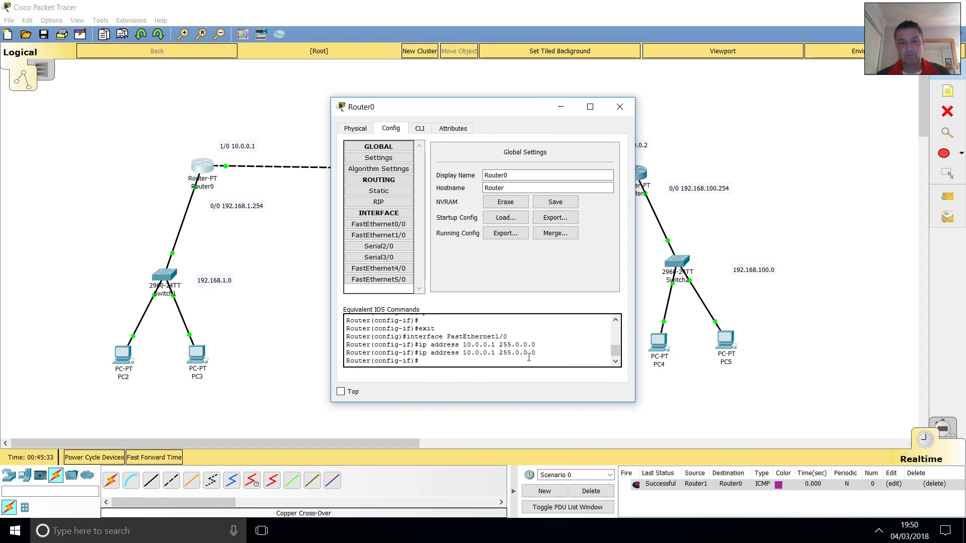
left_click(620, 107)
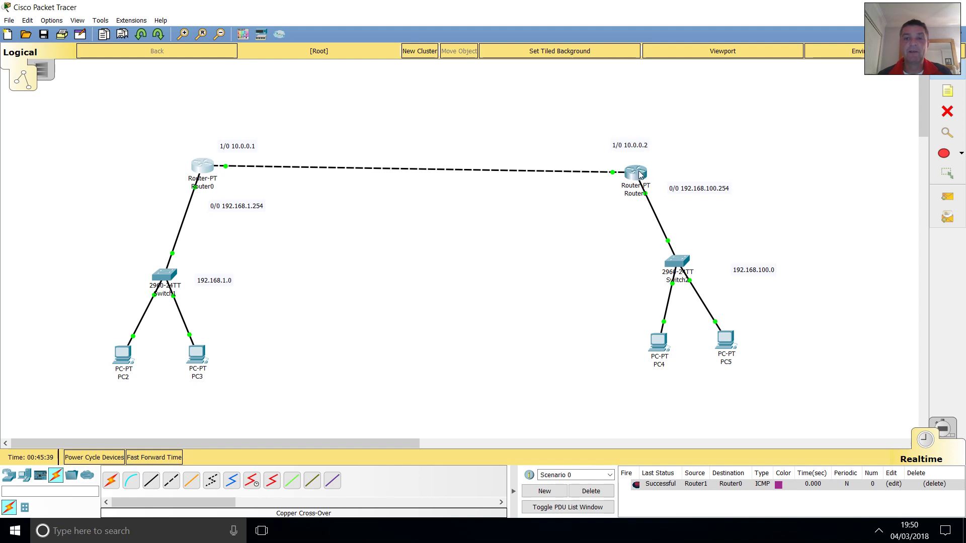
Shift Router1 slightly upward and test the second LAN with a simple PDU from PC5 to PC4.
left_click_drag(640, 174, 637, 170)
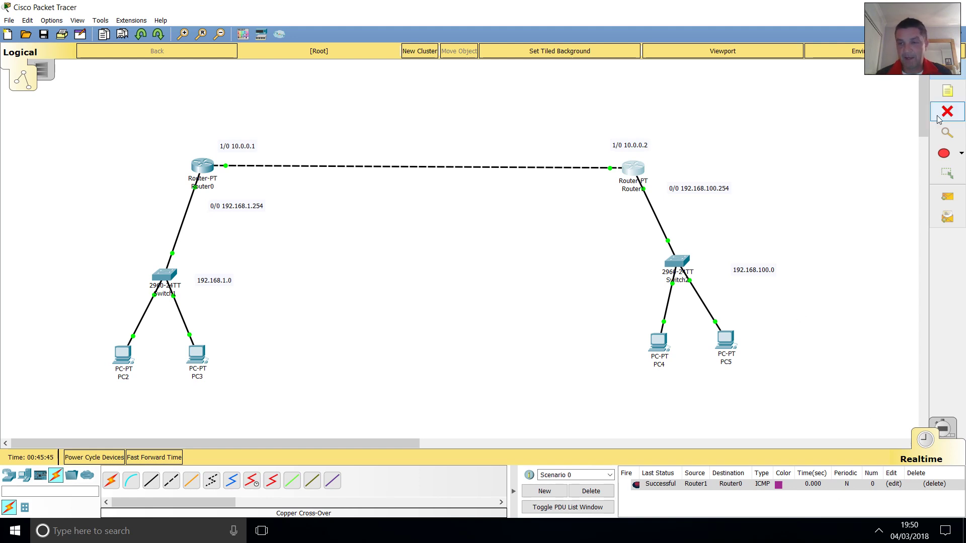
left_click(949, 201)
left_click(727, 342)
left_click(660, 344)
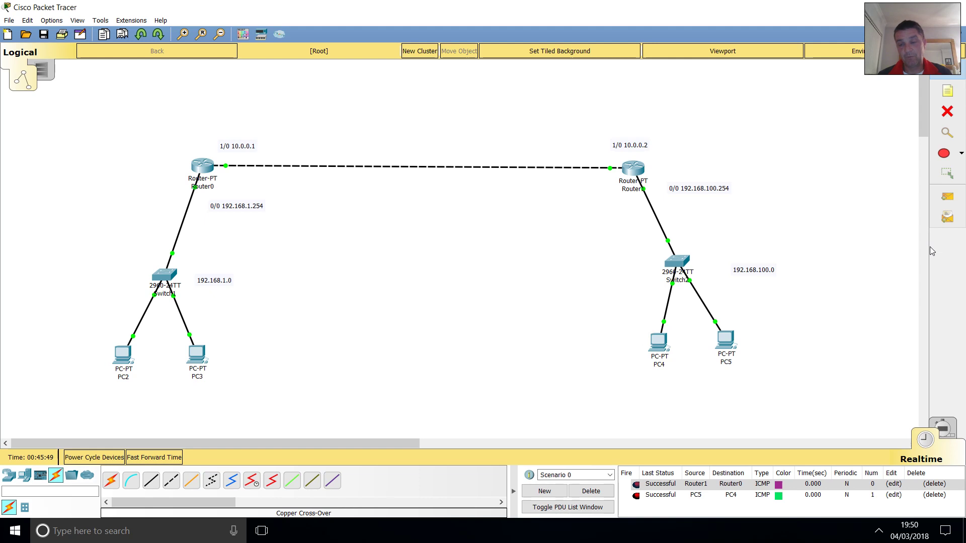
Clear the PDU test list and send a simple PDU across the networks from PC4 to PC3.
left_click(598, 491)
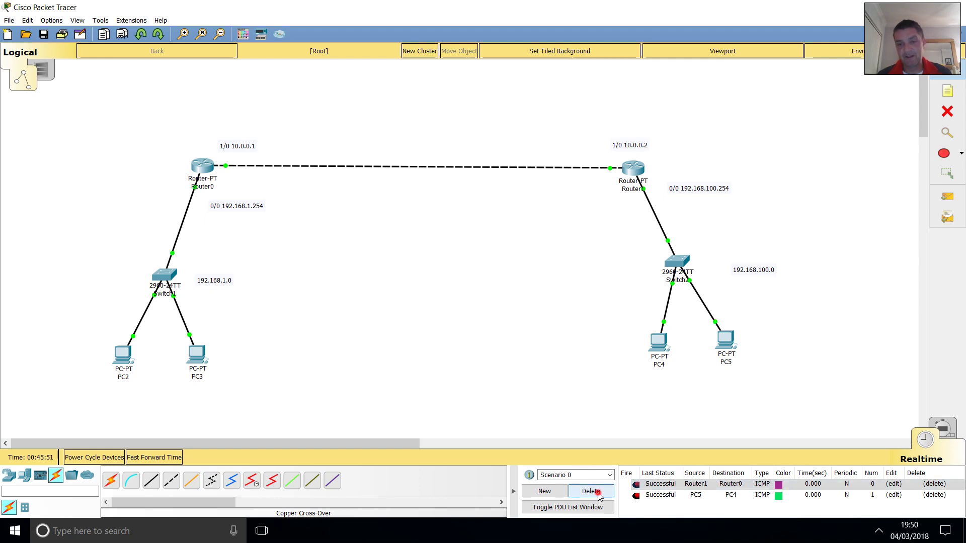
left_click(947, 196)
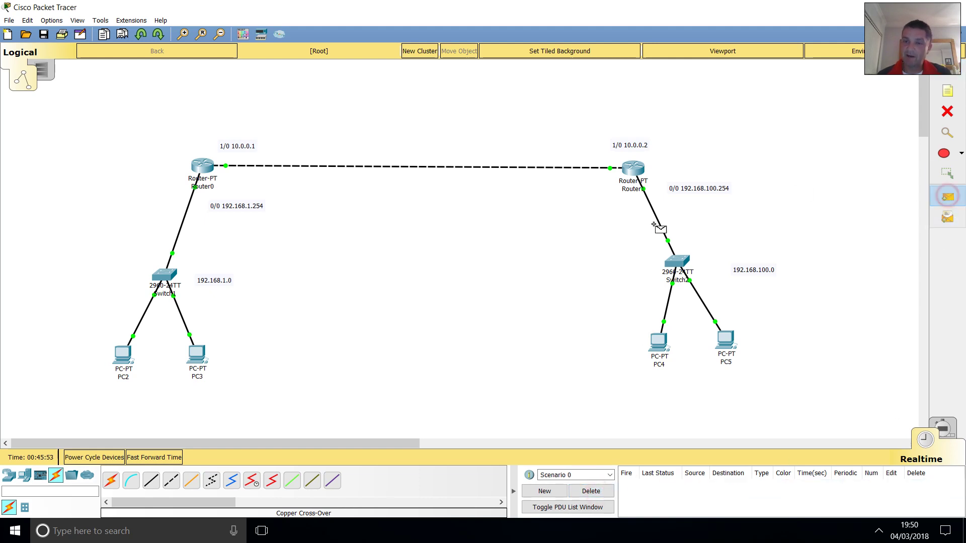
left_click(660, 340)
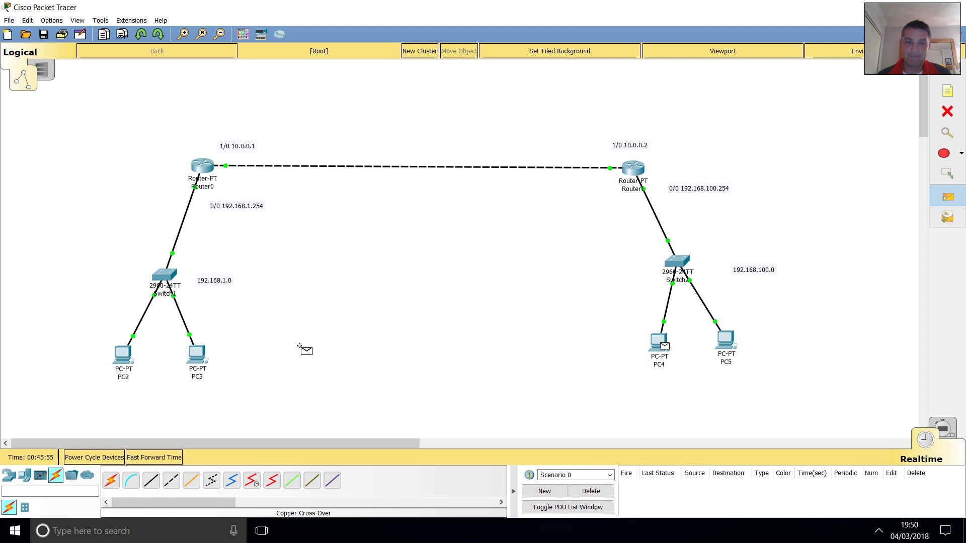
left_click(197, 355)
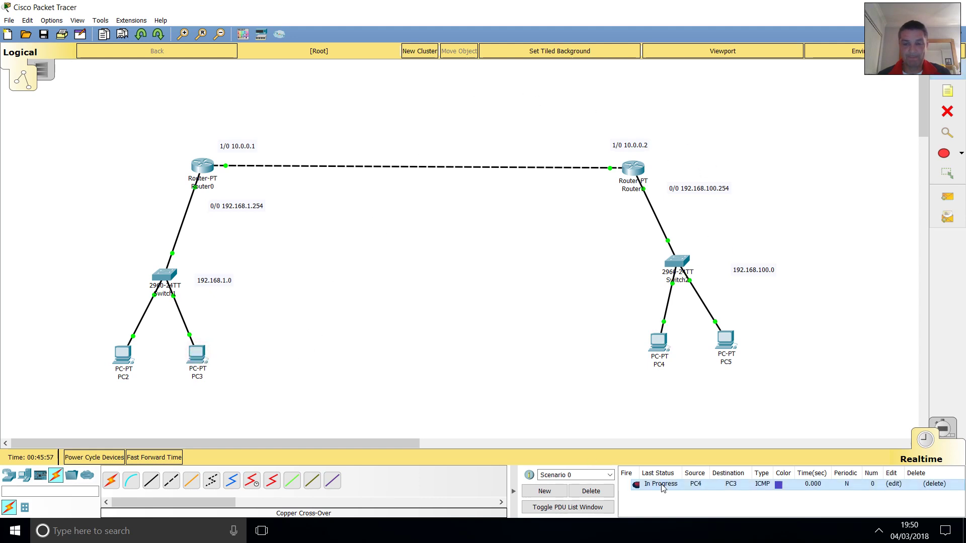
Add a simple PDU test from PC4 to Router1.
left_click(945, 197)
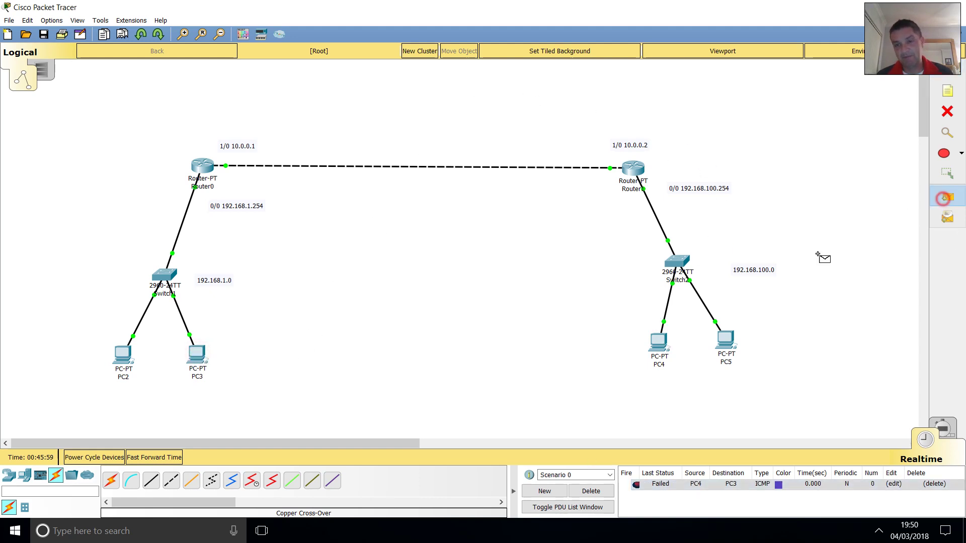
left_click(660, 342)
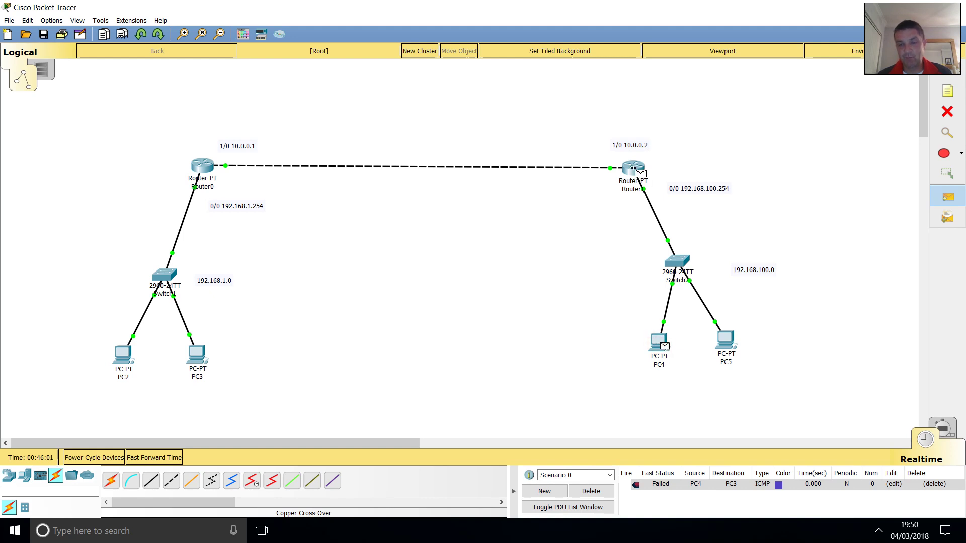
left_click(633, 168)
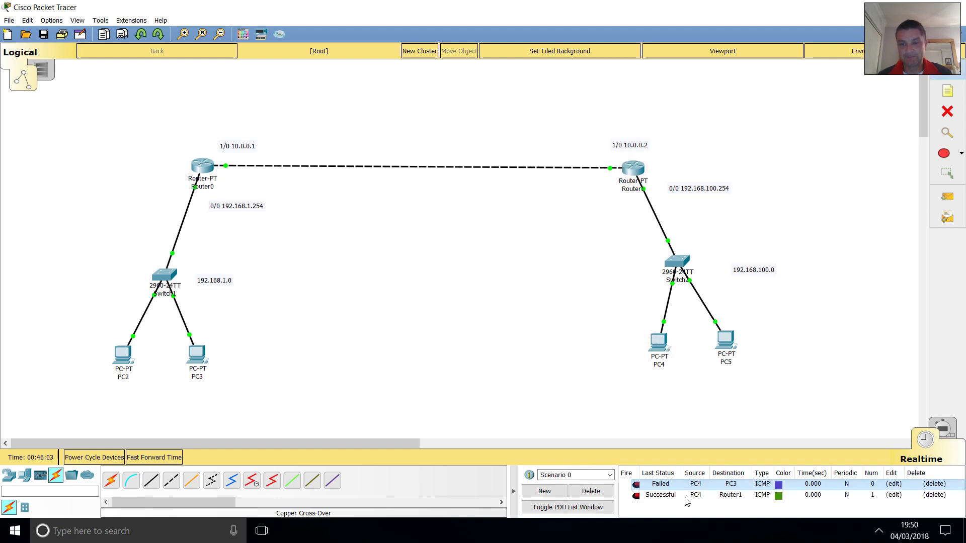
Delete both PDU tests from the scenario and resend the simple PDU from PC4 to Router1.
left_click(591, 491)
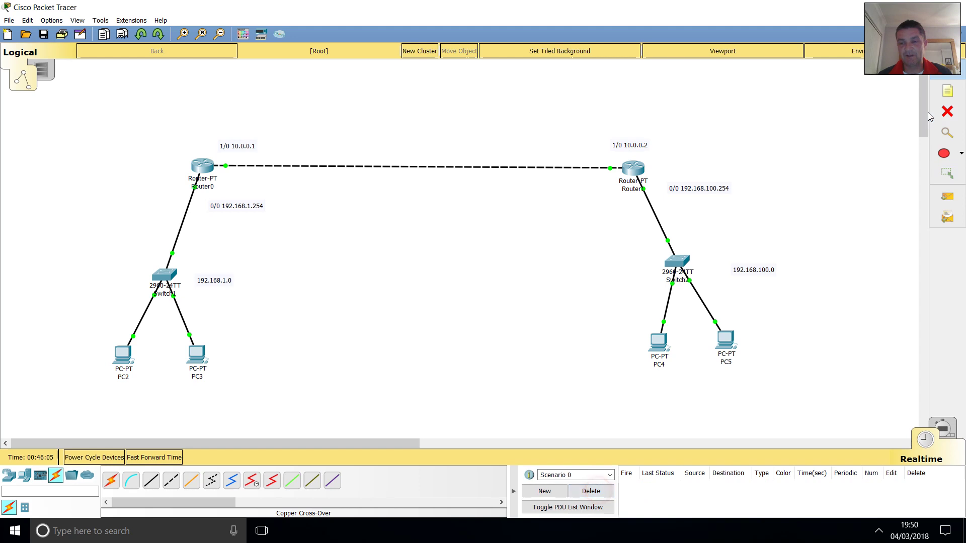
left_click(947, 197)
left_click(659, 347)
left_click(633, 168)
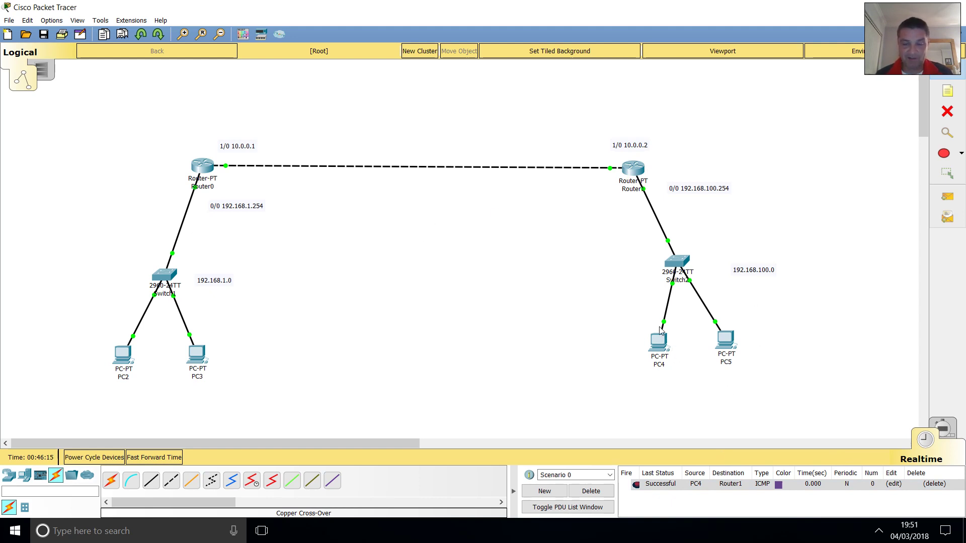
Set PC4's default gateway to 192.168.100.254 in its IP configuration and close its window.
left_click(664, 342)
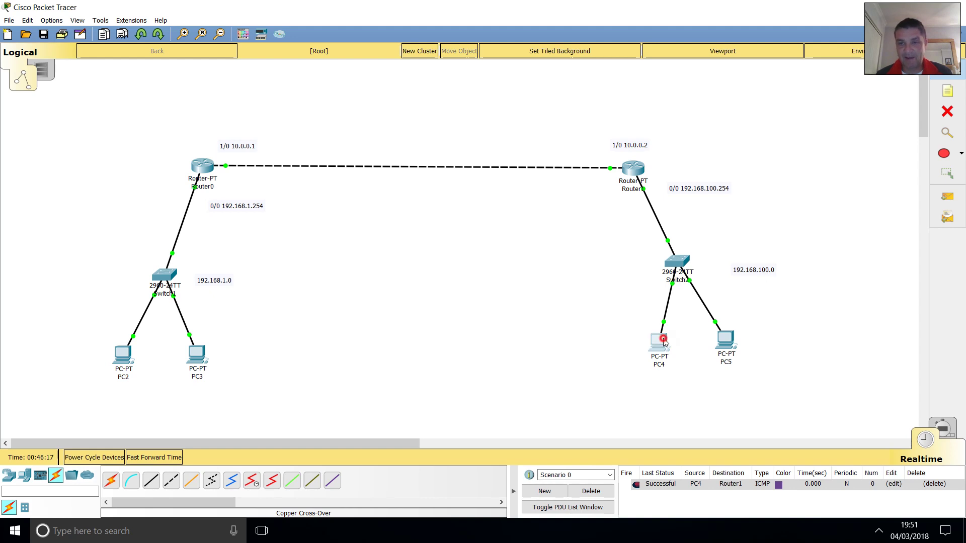
left_click(336, 142)
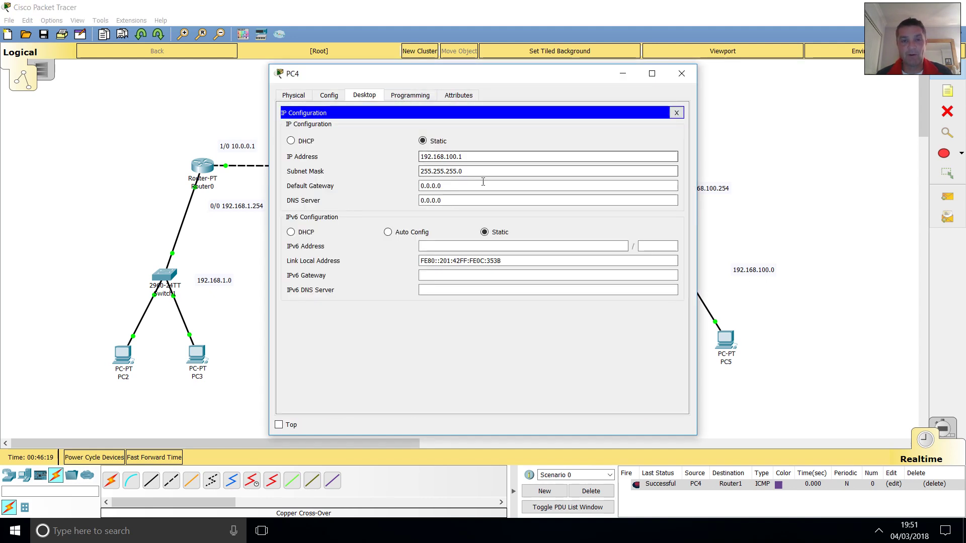
double_click(455, 187)
type("192.168.100.254")
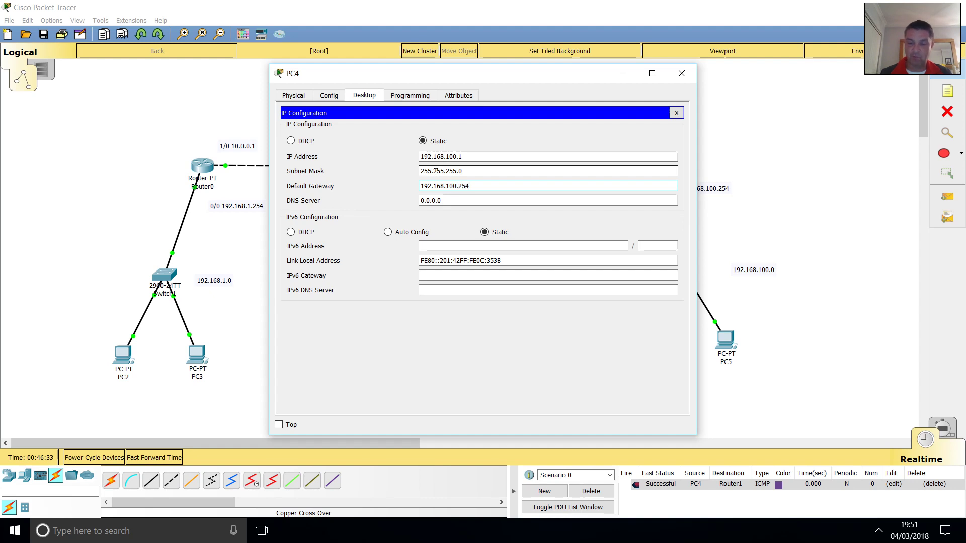
left_click(471, 331)
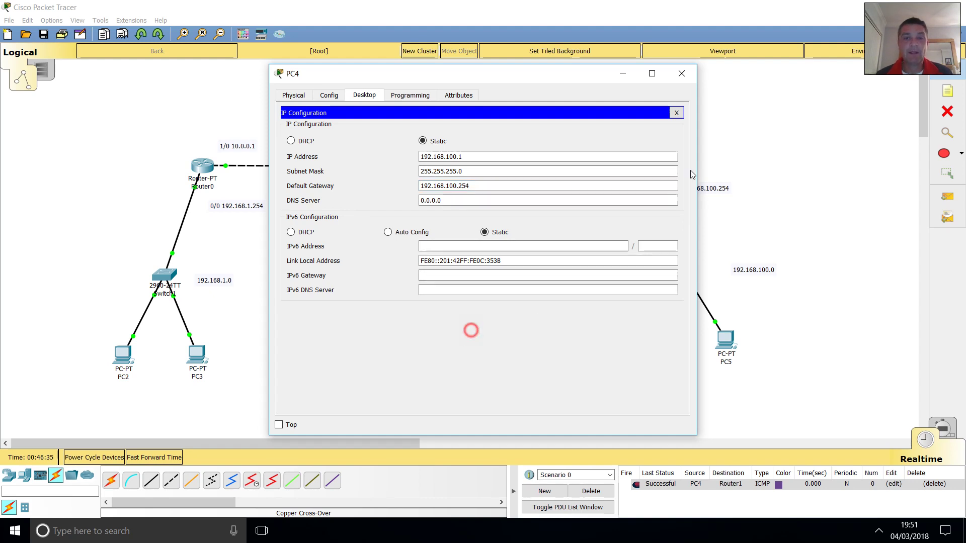
left_click(682, 74)
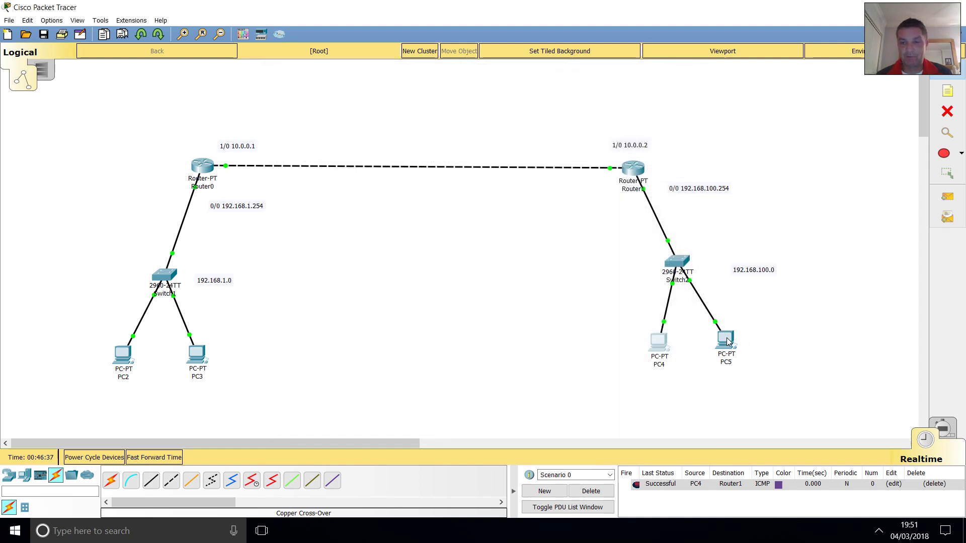
Set PC5's default gateway to 192.168.100.254, close its window and fast-forward the simulation time.
left_click(728, 341)
left_click(321, 122)
left_click_drag(453, 186, 330, 173)
type("192.168.100.254")
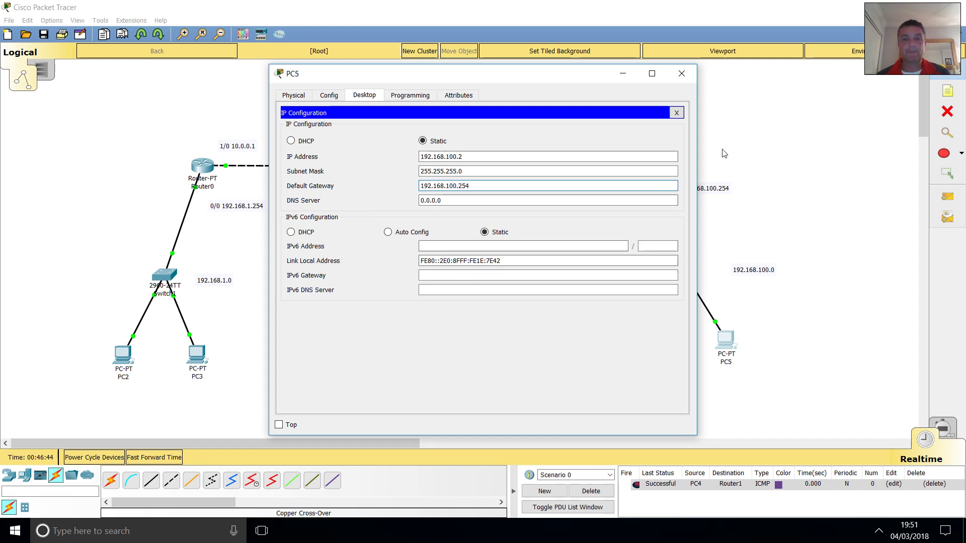
left_click(681, 73)
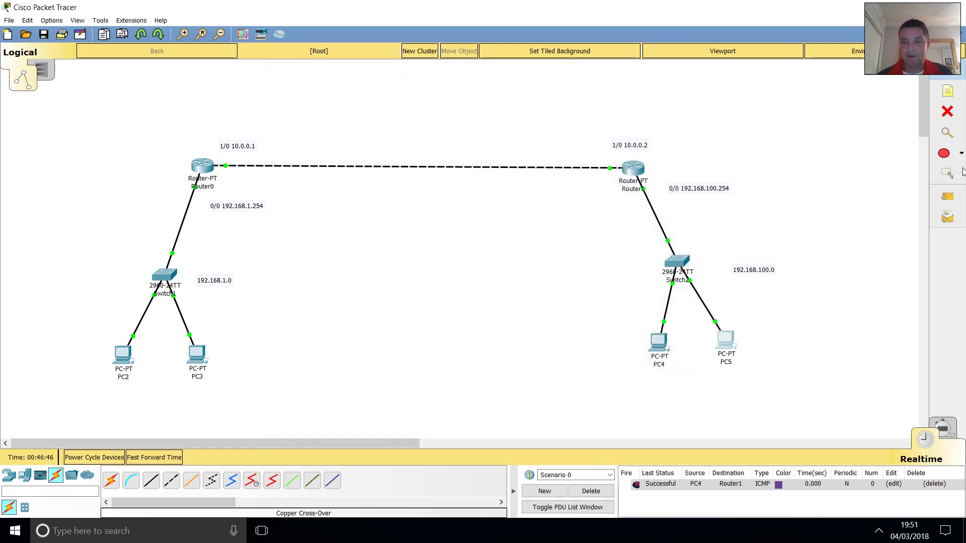
left_click(154, 458)
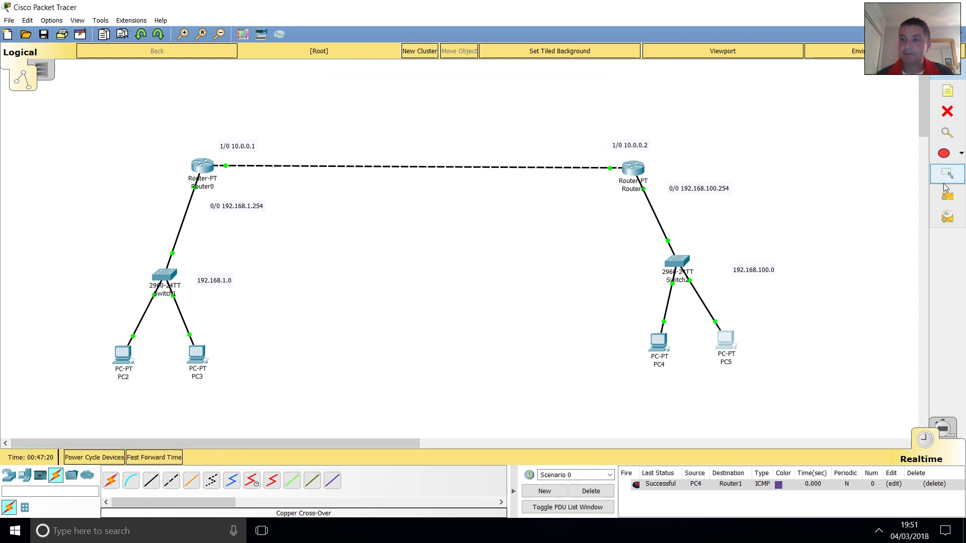
Send another simple PDU from PC4 to Router1 to test the link to the gateway.
left_click(945, 197)
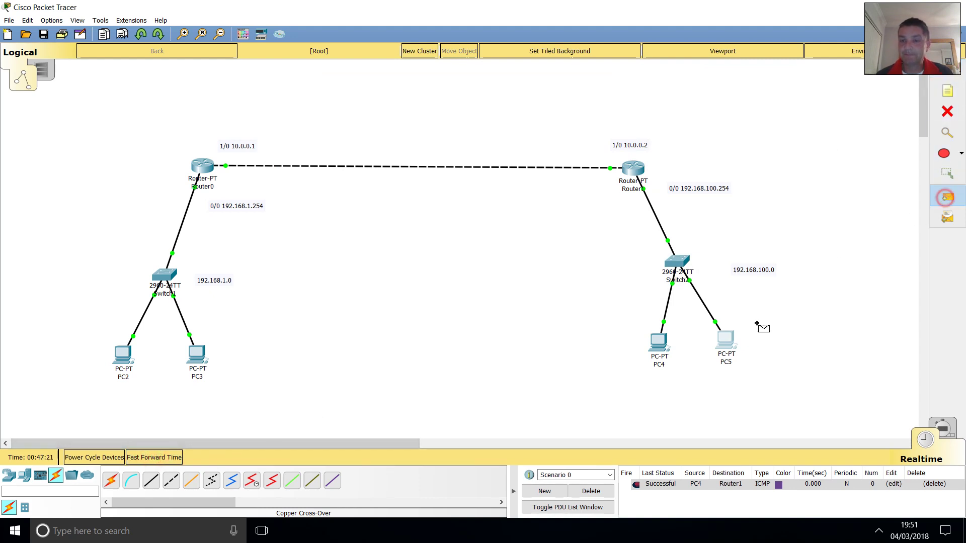
left_click(657, 343)
left_click(633, 170)
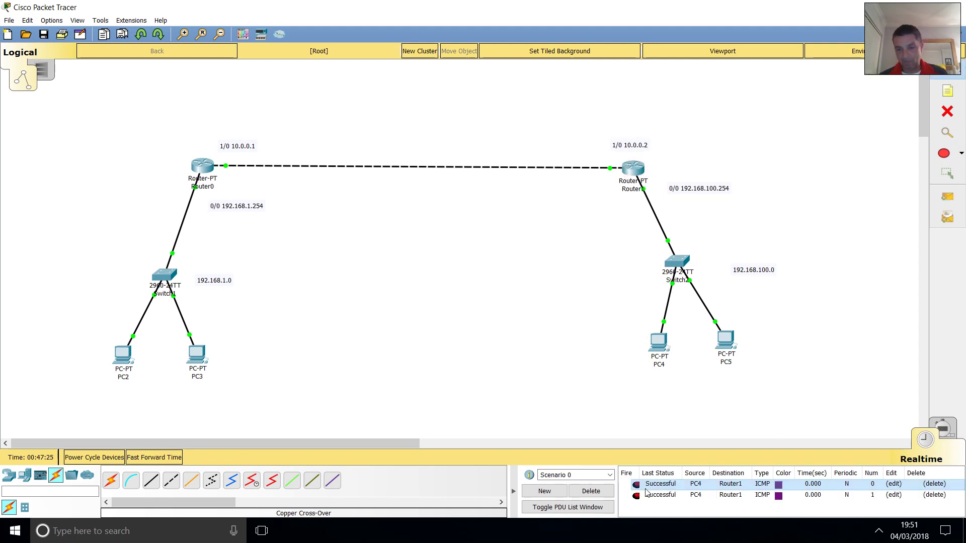
Set PC3's default gateway to 192.168.1.254 in its IP configuration and close its window.
left_click(198, 354)
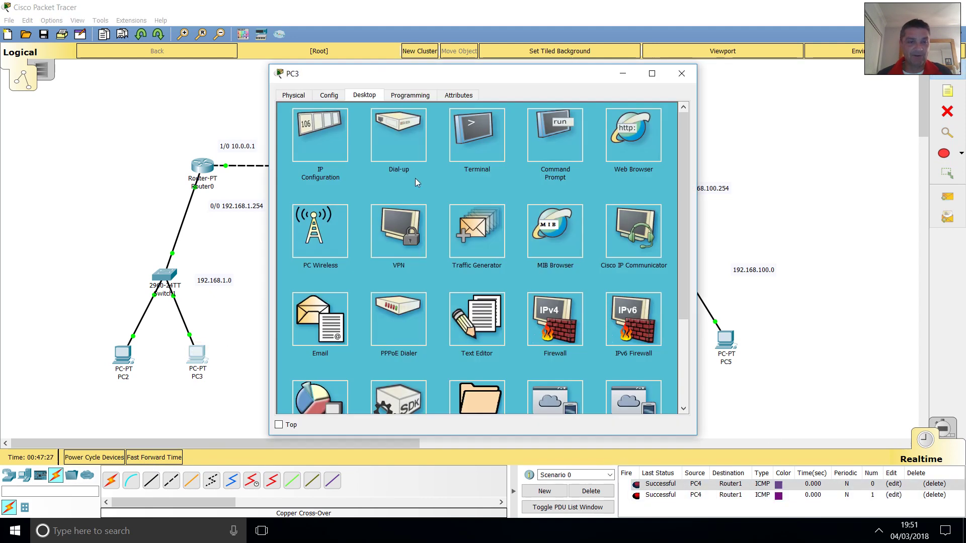
left_click(319, 135)
double_click(447, 186)
type("192")
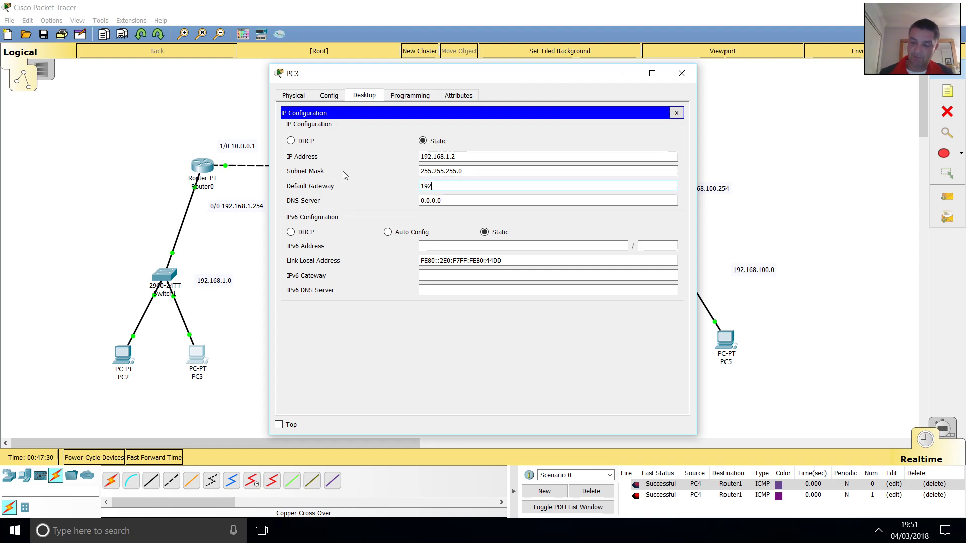
type(".168.1")
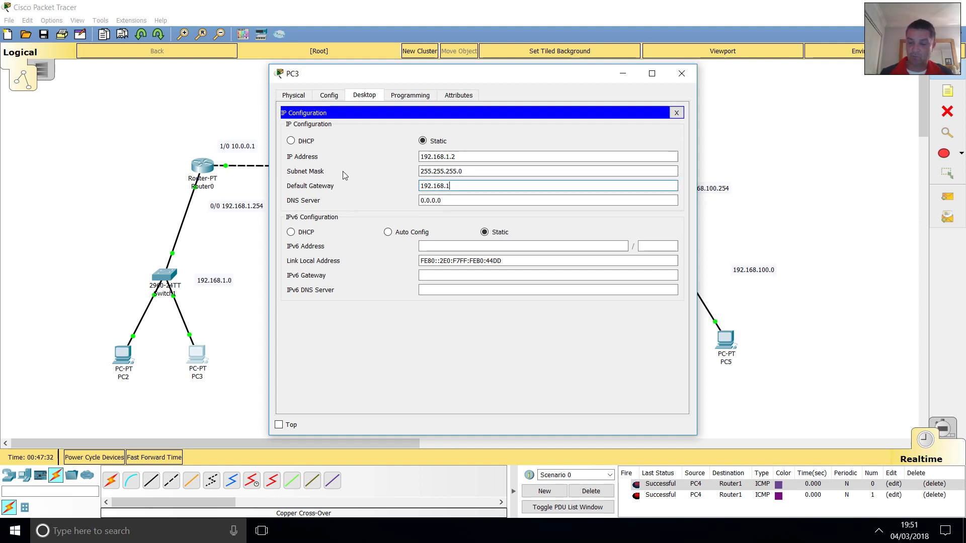
type(".254")
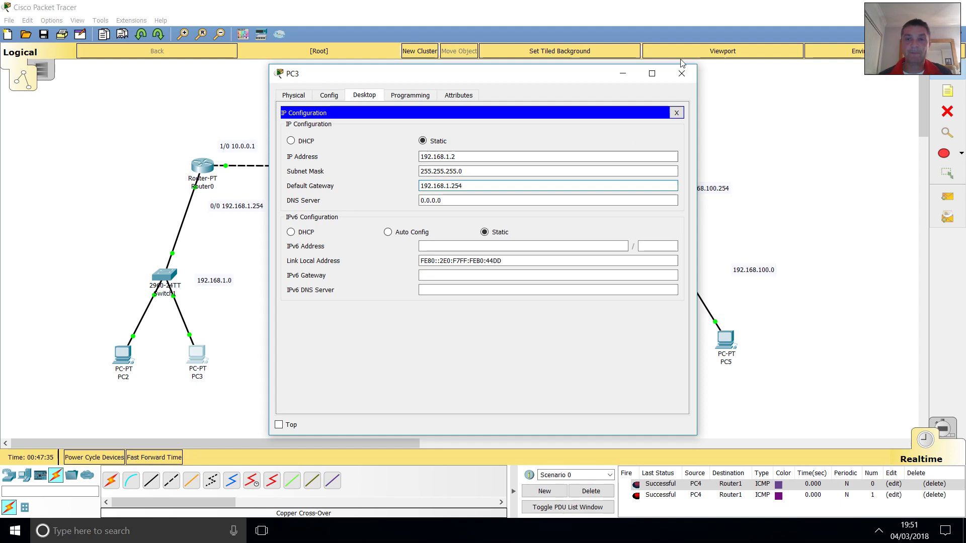
left_click(682, 73)
Set PC2's default gateway to 192.168.1.254 in its IP configuration and close its window.
left_click(121, 351)
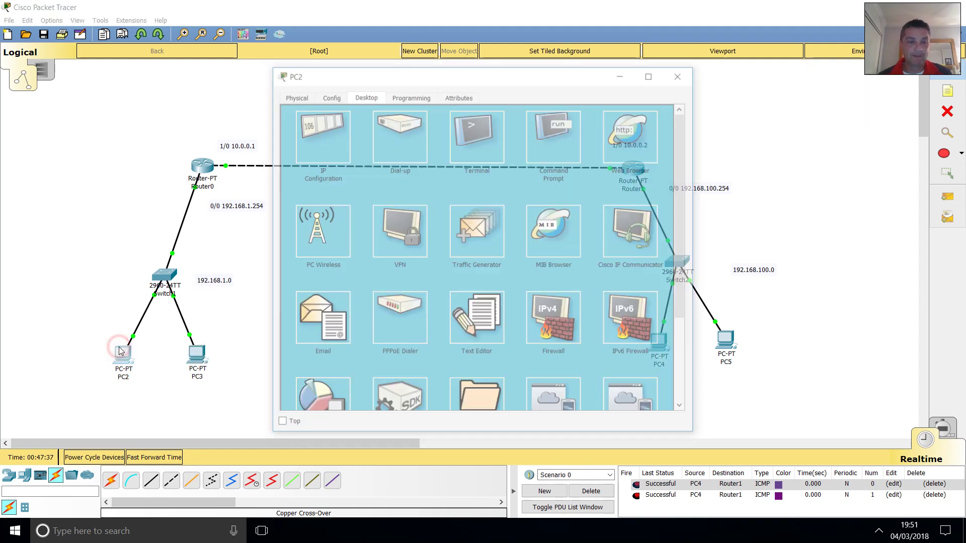
left_click(328, 142)
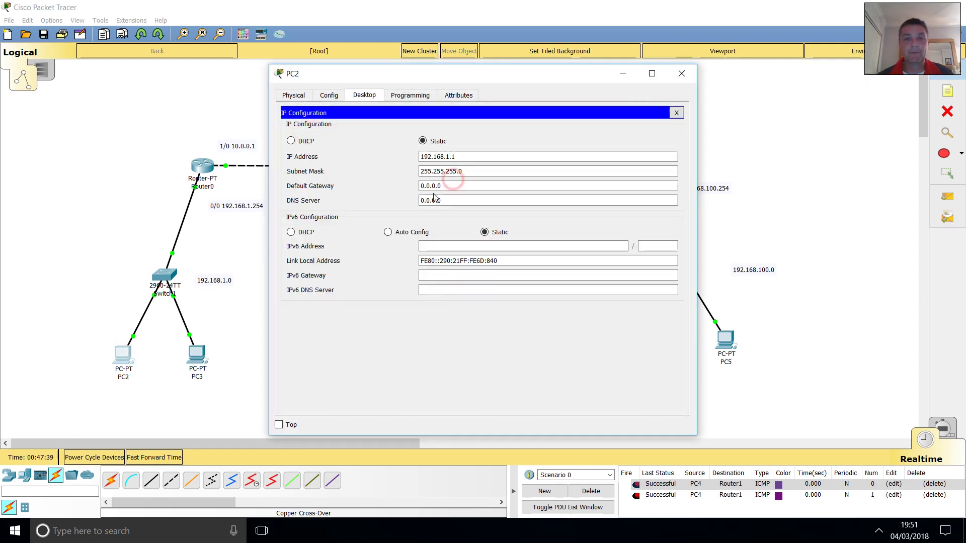
triple_click(454, 186)
type("192")
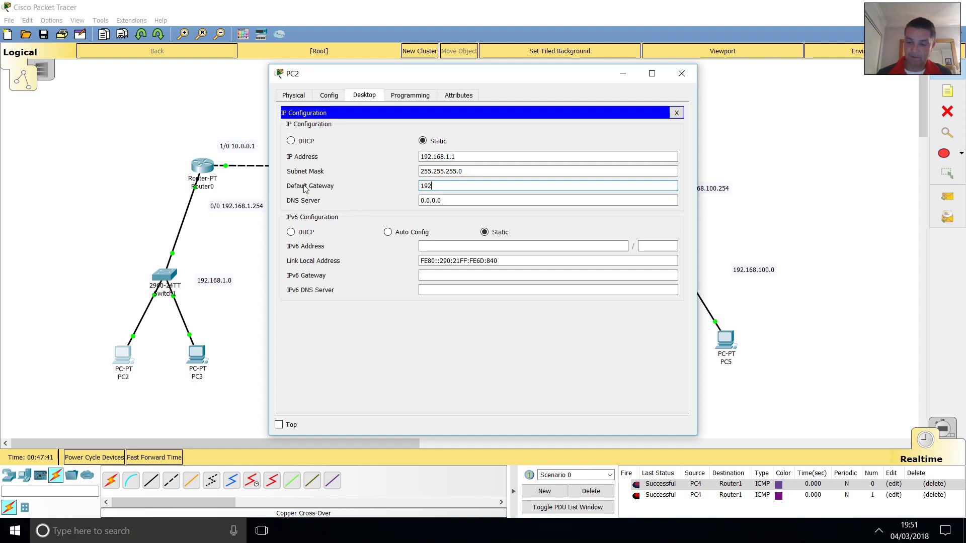
type(".168.1.254")
left_click(682, 73)
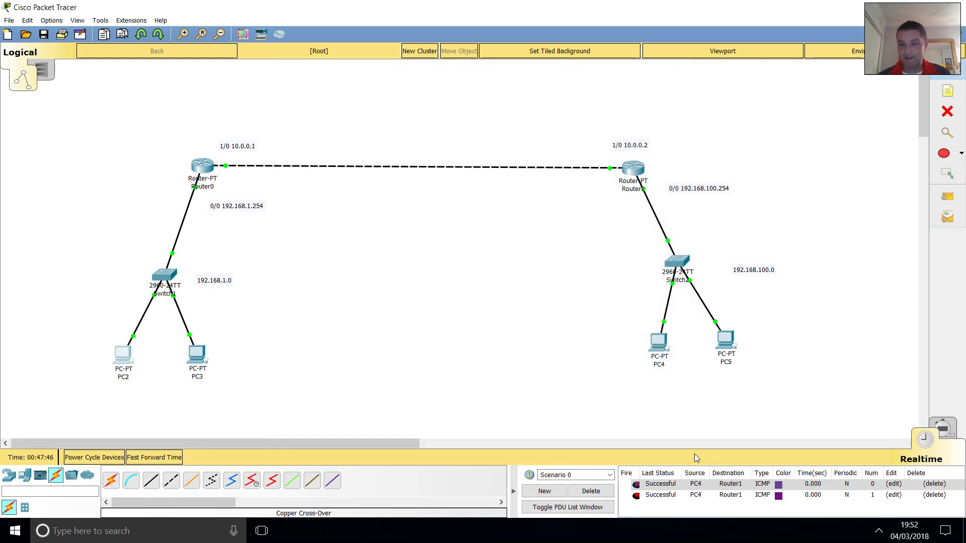
Clear the existing PDU tests from the scenario and send a simple PDU from PC2 to Router0.
left_click(589, 491)
left_click(945, 196)
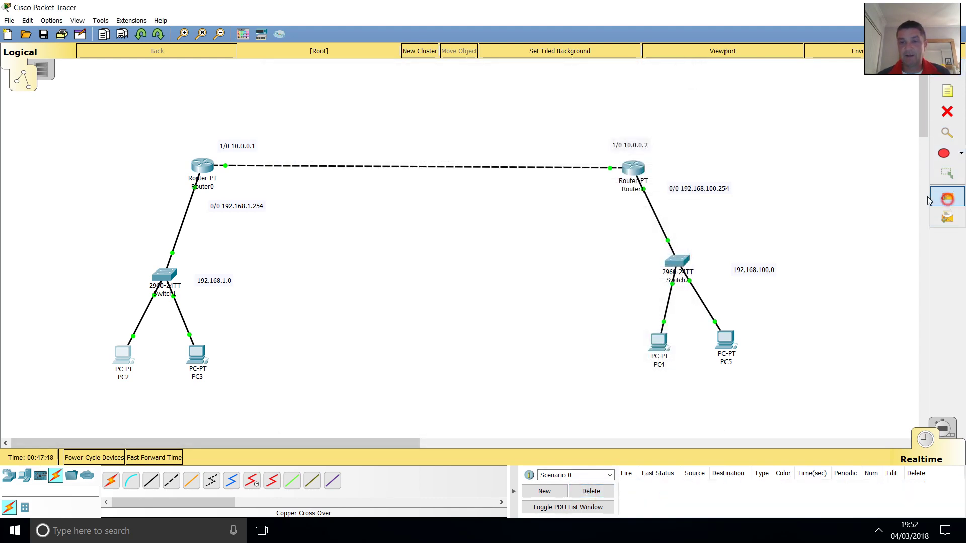
left_click(126, 356)
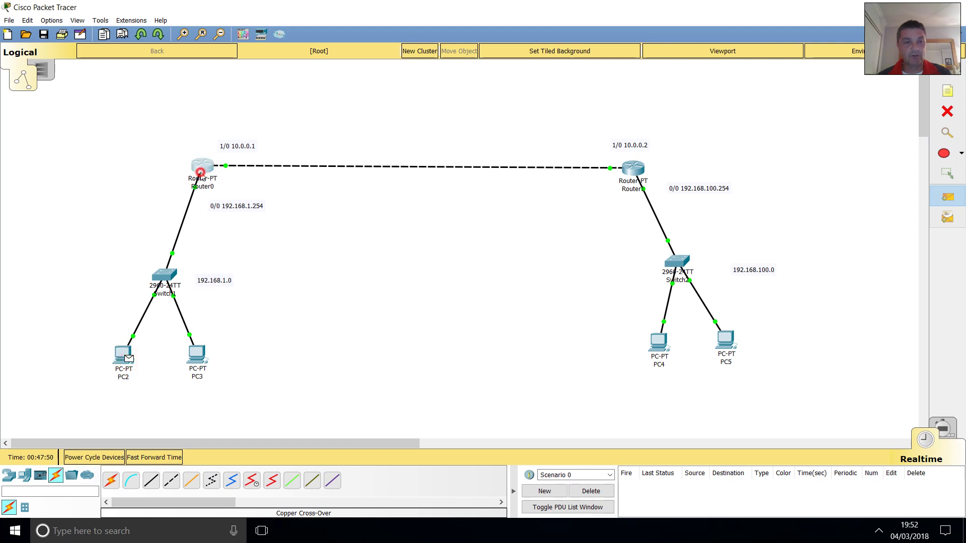
left_click(202, 167)
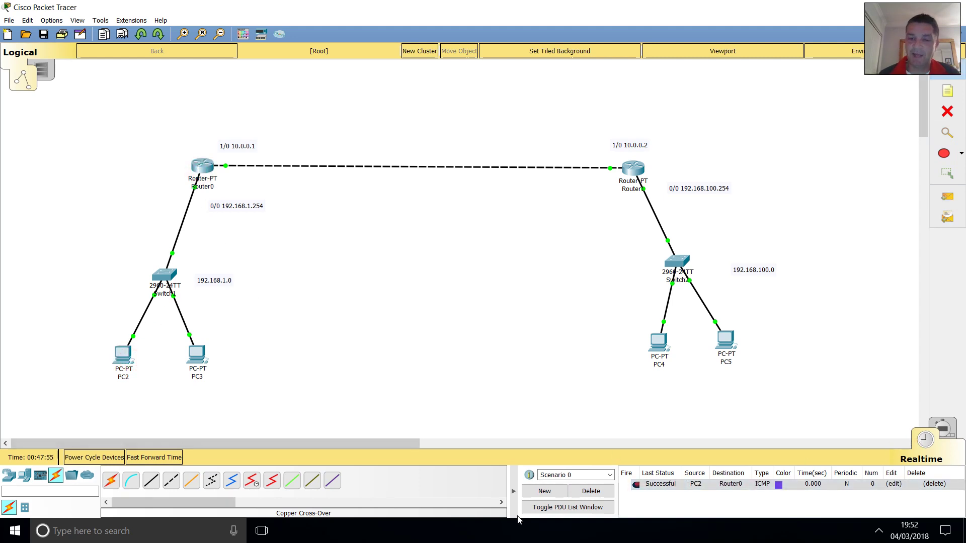
Delete the PC2 test from the scenario and send a simple PDU across the networks from PC3 to PC4.
left_click(578, 491)
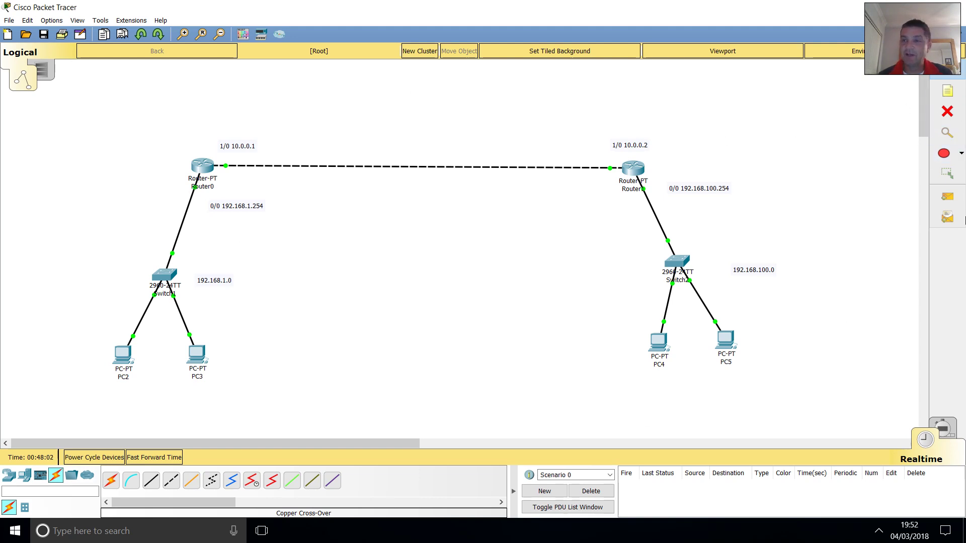
left_click(946, 201)
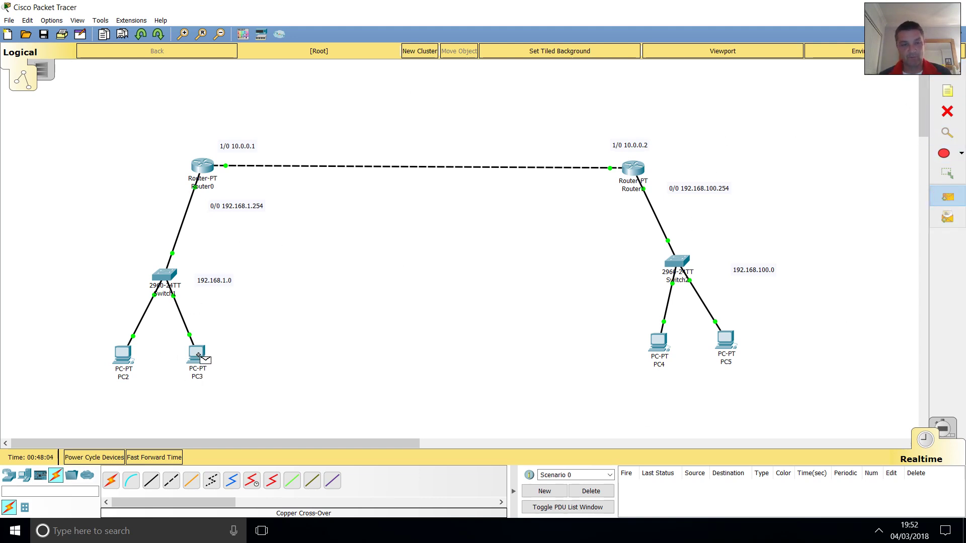
left_click(197, 356)
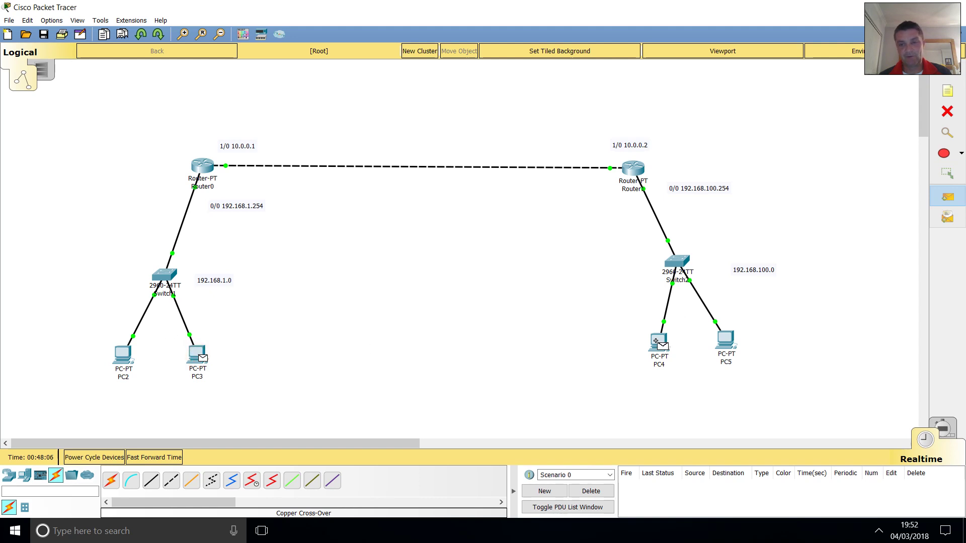
left_click(657, 344)
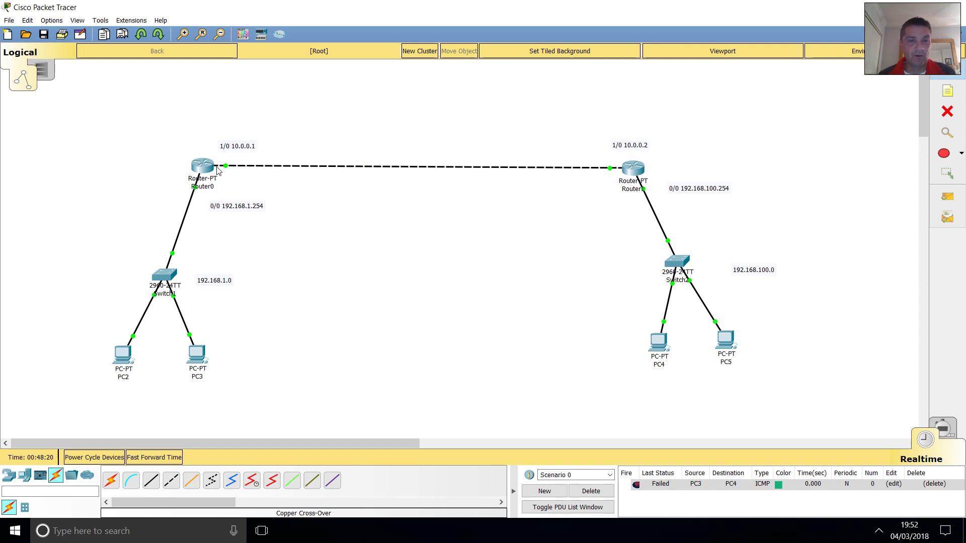
Open Router0's static routing configuration and move its window so that Router1 is uncovered.
mouse_move(195, 171)
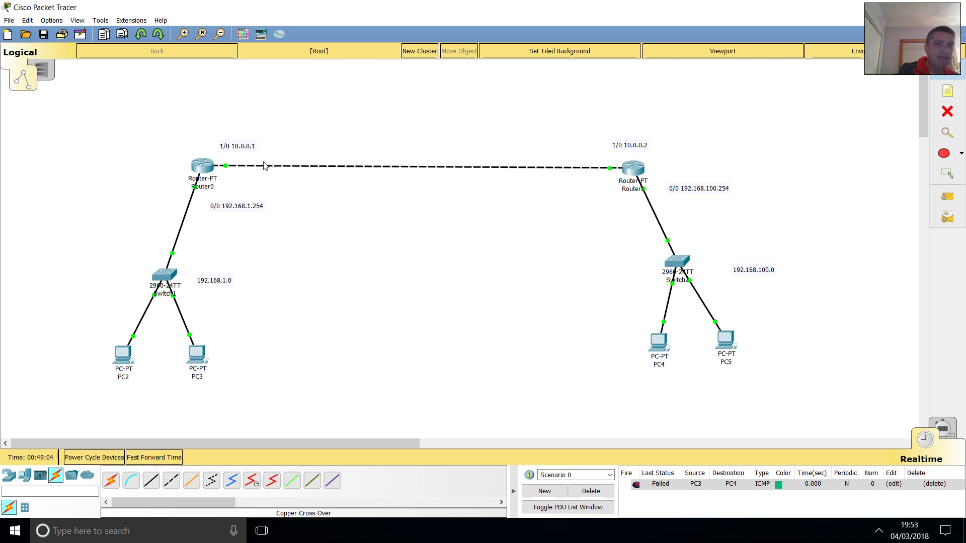
left_click(204, 167)
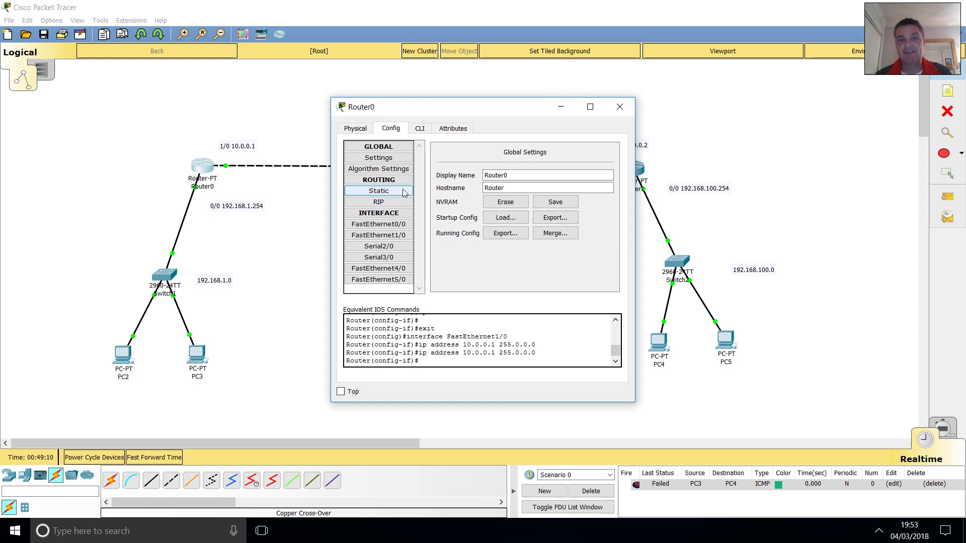
left_click(384, 205)
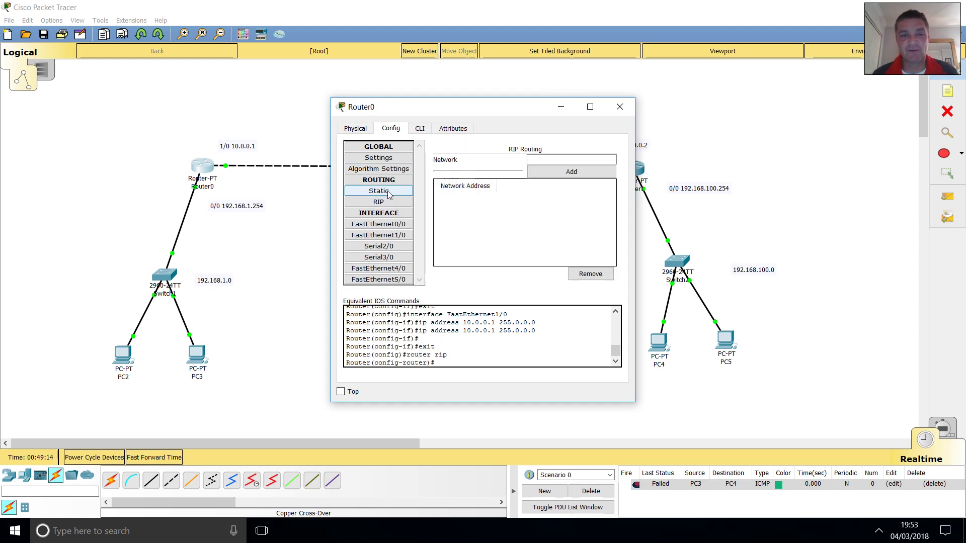
left_click(391, 191)
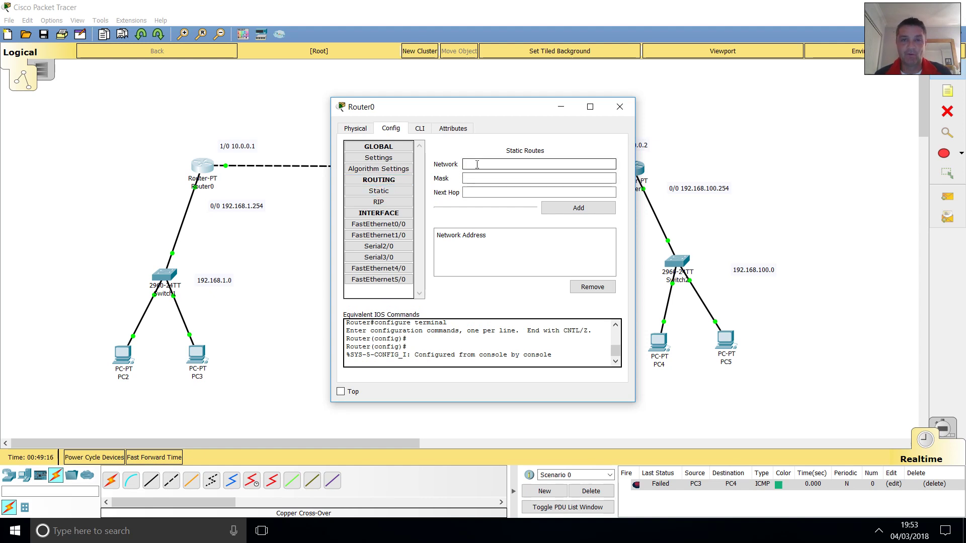
left_click_drag(500, 112, 443, 122)
Add a static route on Router0 to network 192.168.100.0, mask 255.255.255.0, with next hop 10.0.0.2.
left_click(403, 180)
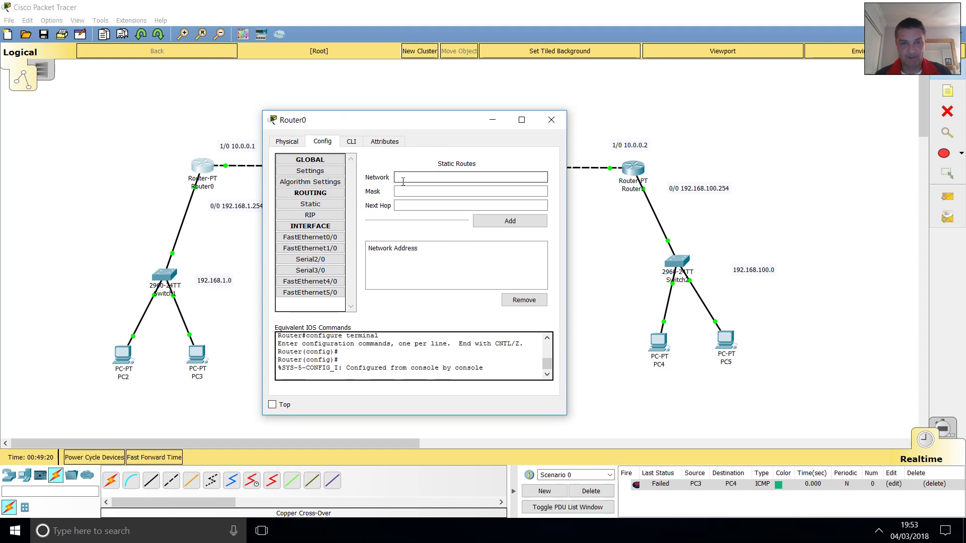
left_click(411, 177)
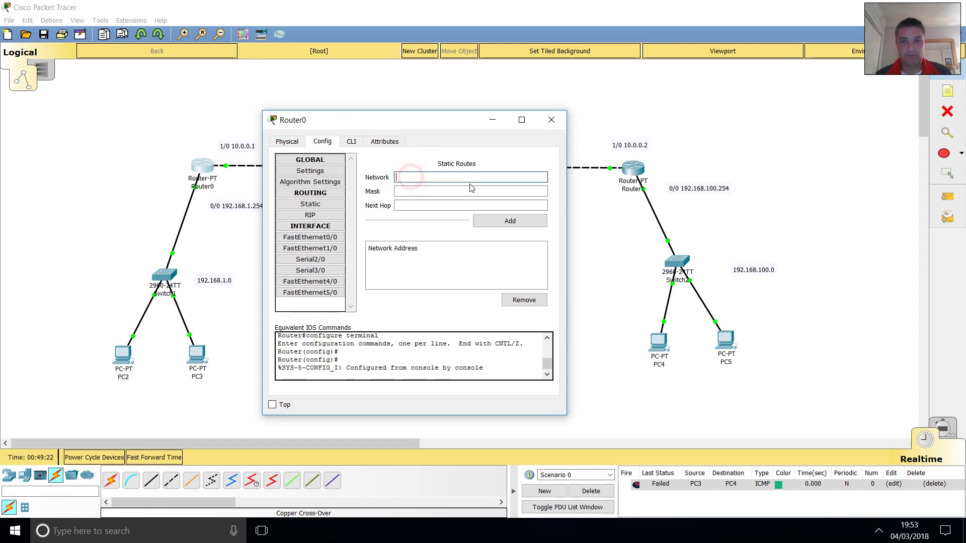
left_click(143, 168)
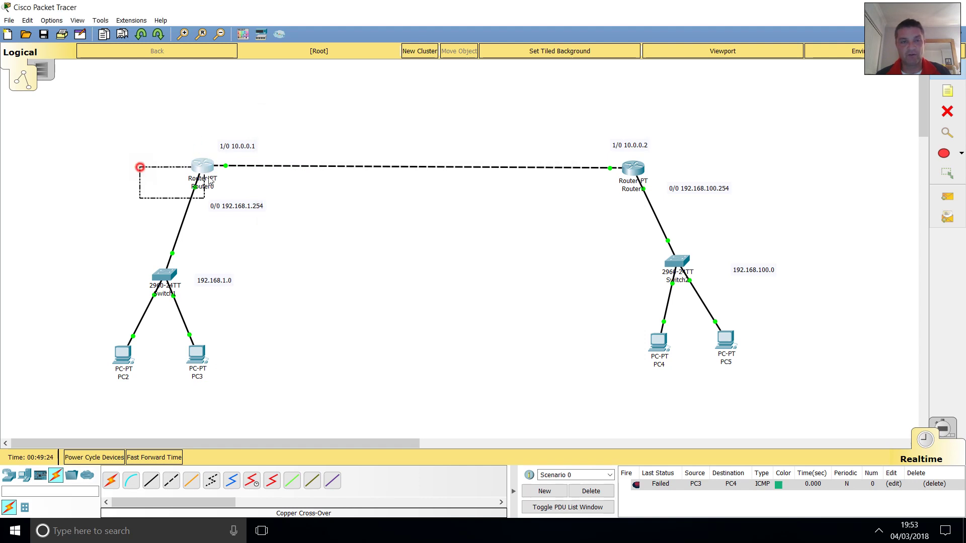
left_click(195, 168)
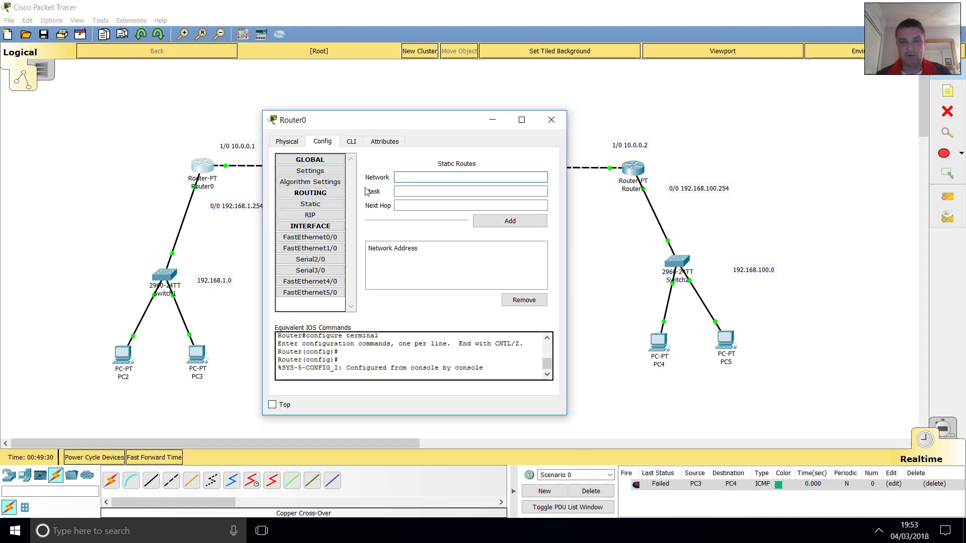
type("192.168.100.0")
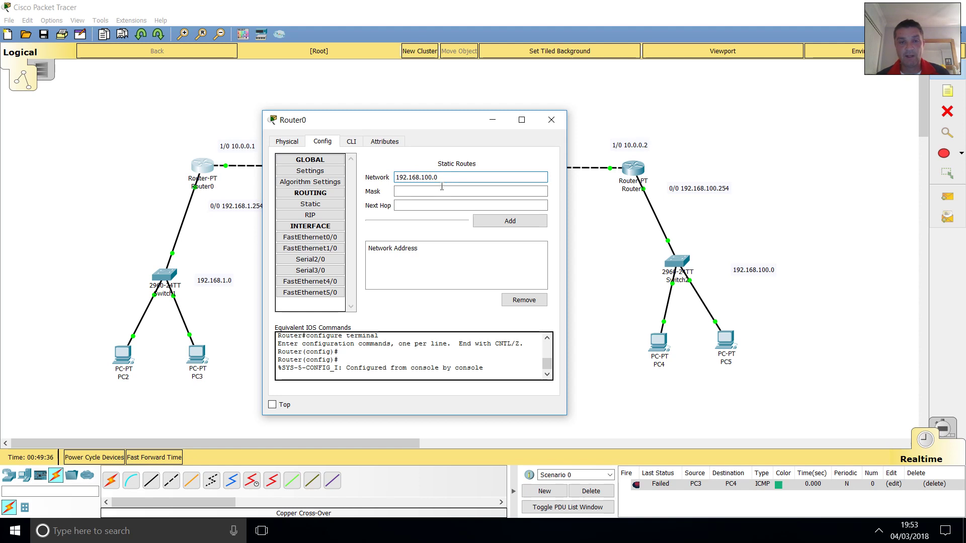
left_click(414, 192)
type("255.255")
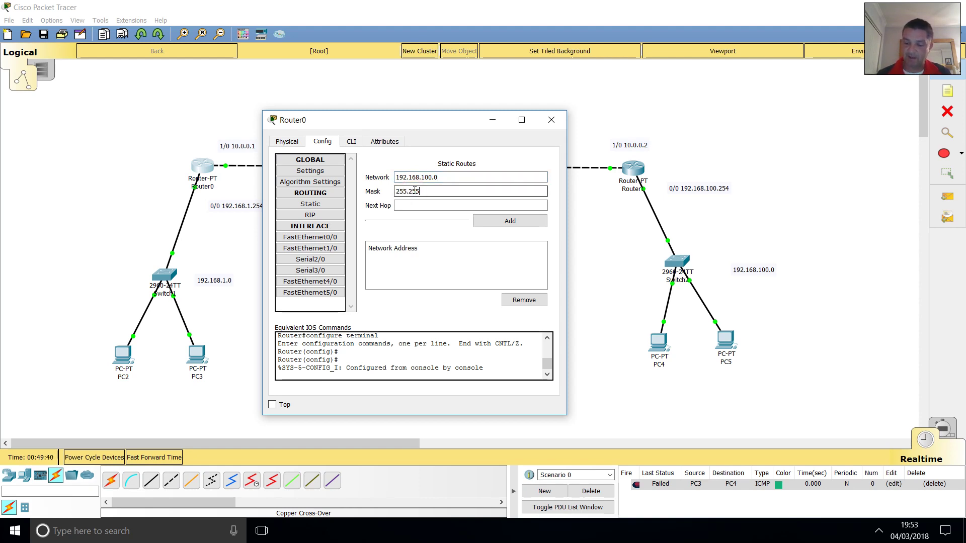
type(".255.0")
left_click(417, 204)
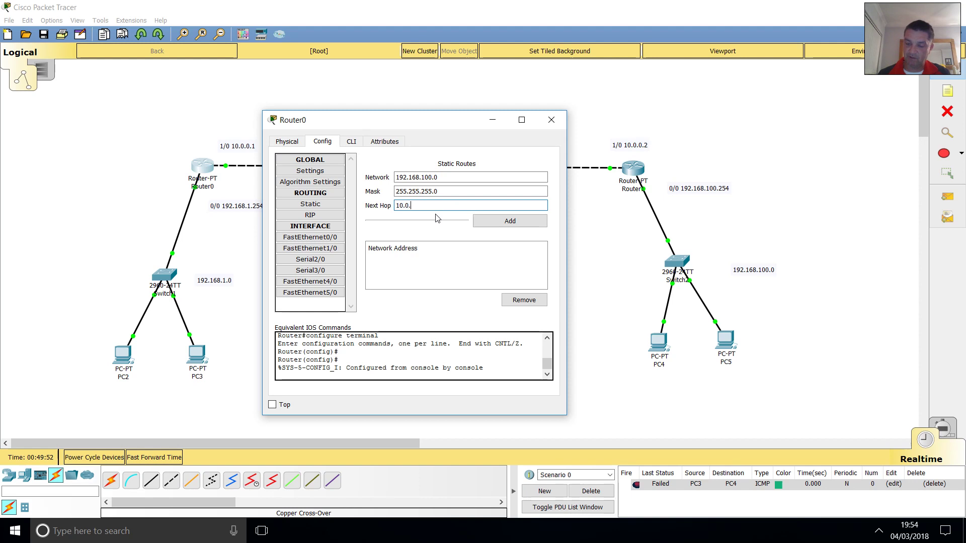
type("2")
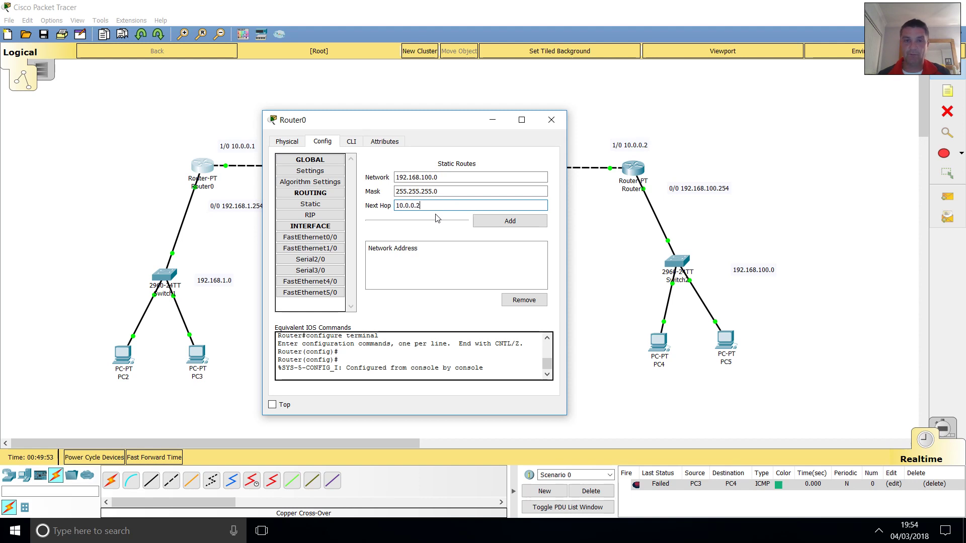
left_click(515, 222)
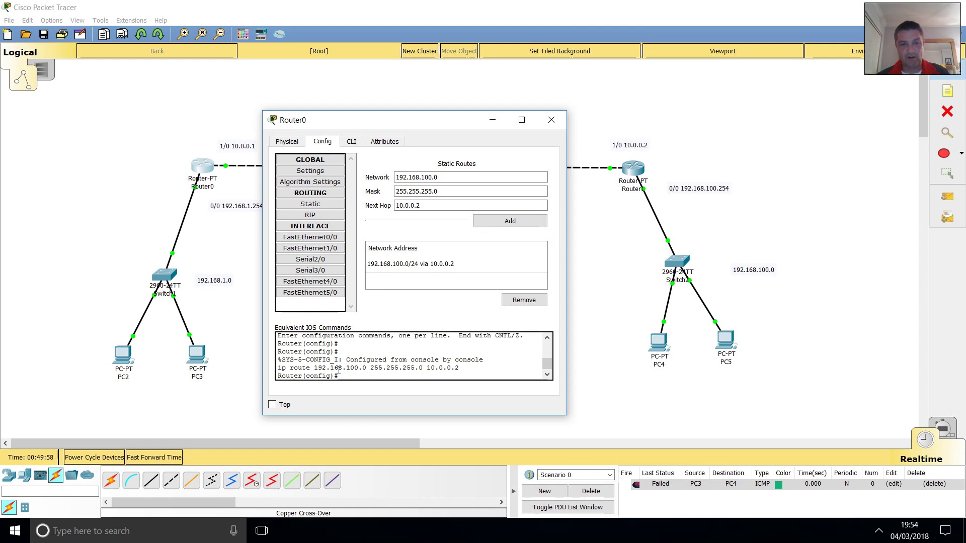
Highlight the ip route command in Router0's equivalent IOS commands, then close the router's window.
left_click_drag(465, 369, 318, 369)
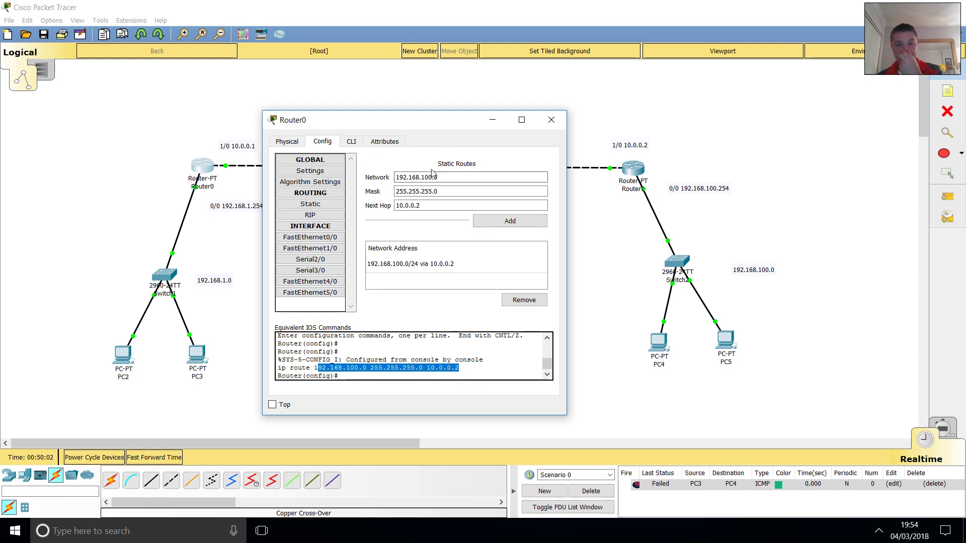
left_click_drag(279, 368, 459, 369)
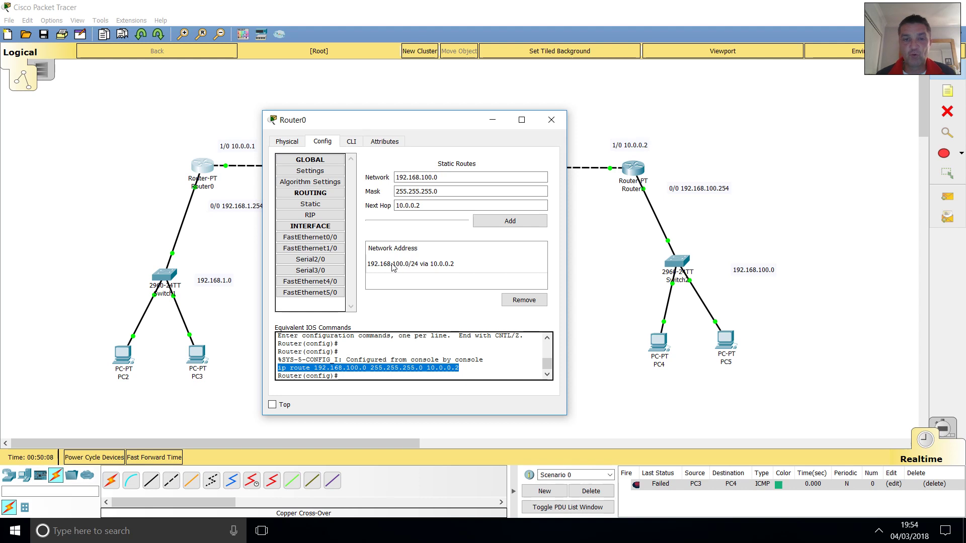
left_click(551, 120)
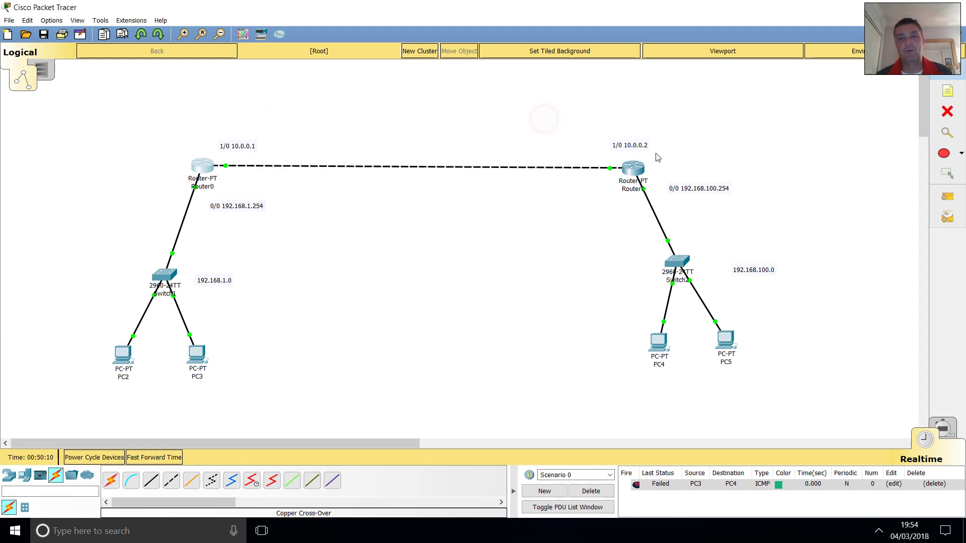
Add a static route on Router1 to network 192.168.1.0, mask 255.255.255.0, with next hop 10.0.0.1, and close its window.
left_click(396, 190)
left_click(490, 164)
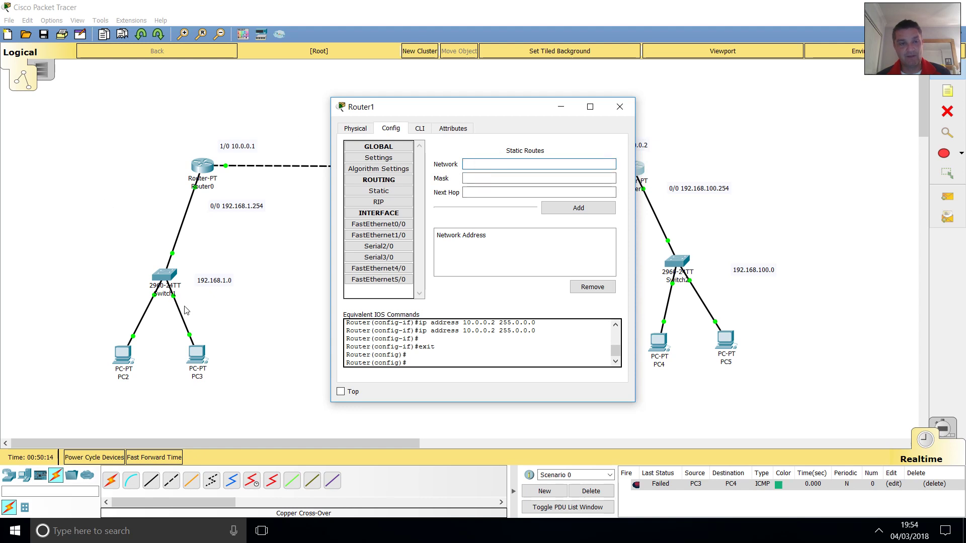
type("192")
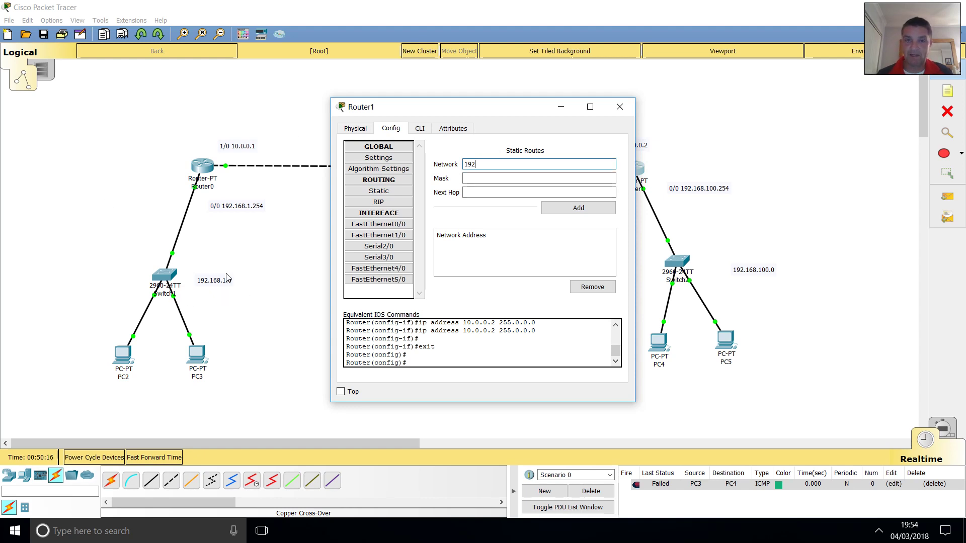
type(".168.1.0")
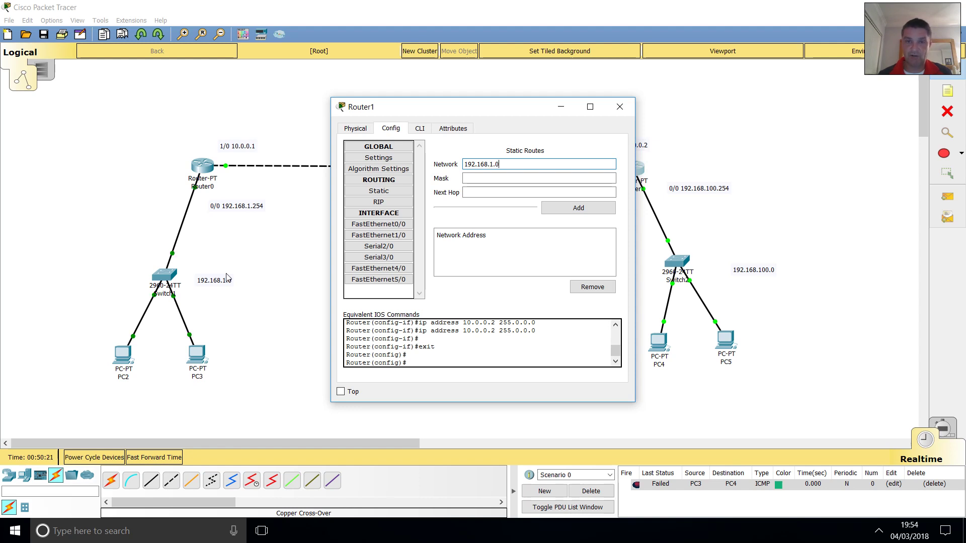
left_click(488, 179)
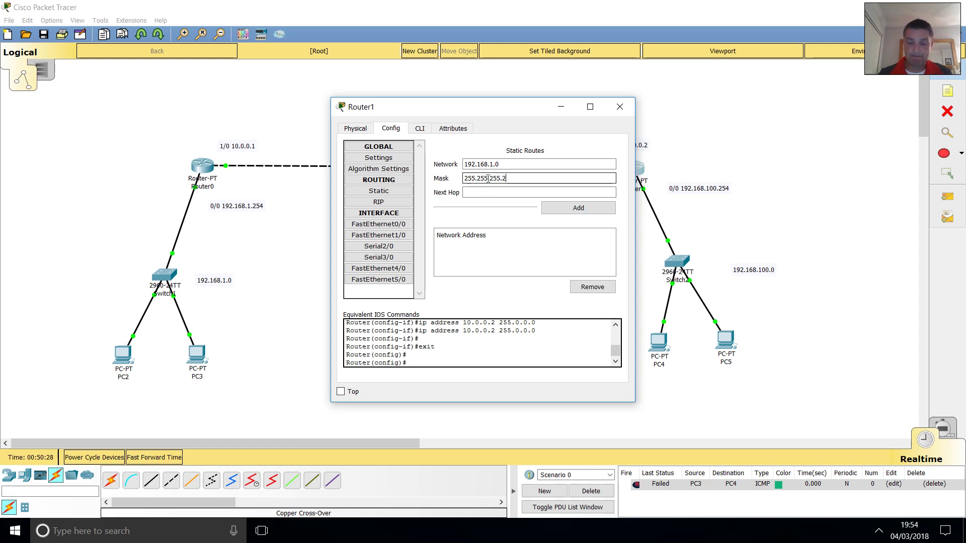
key("BackSpace")
type("0")
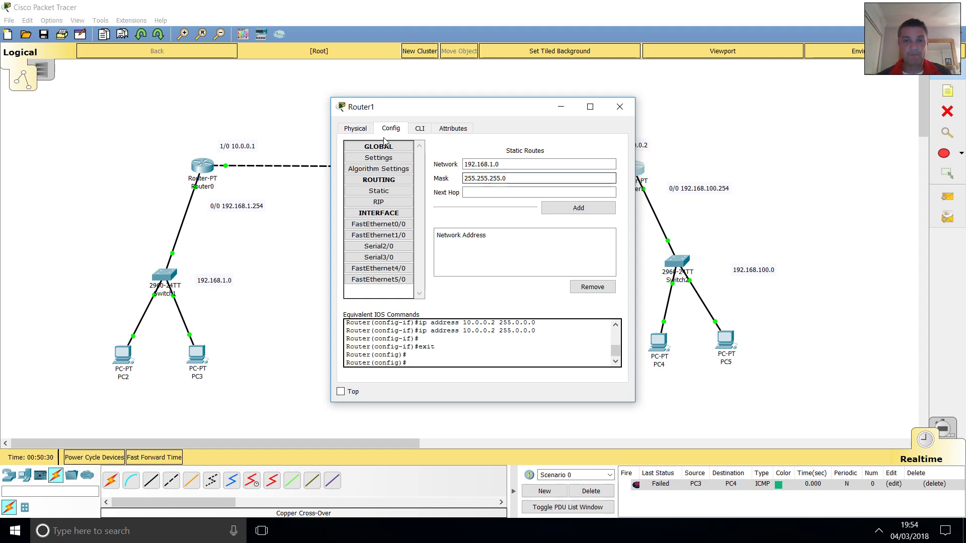
left_click(499, 192)
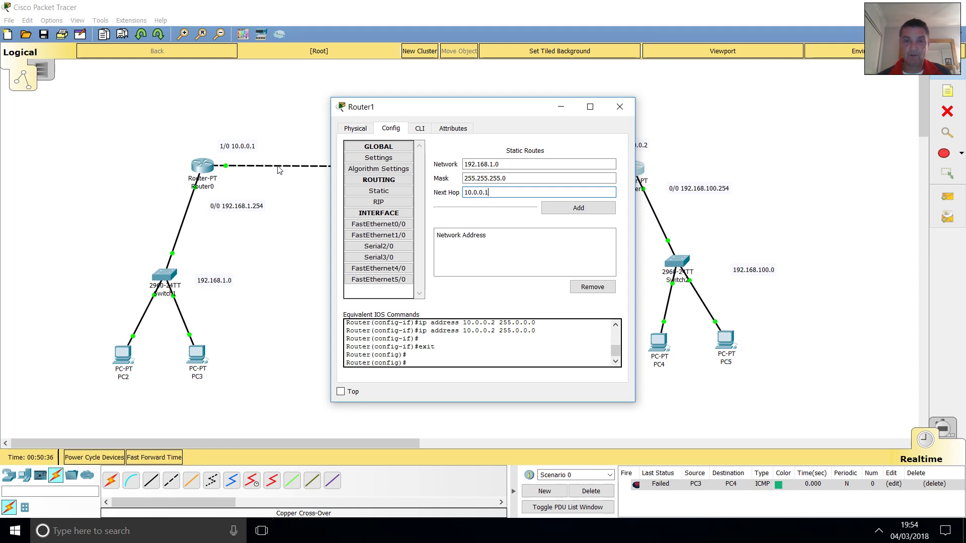
left_click(576, 207)
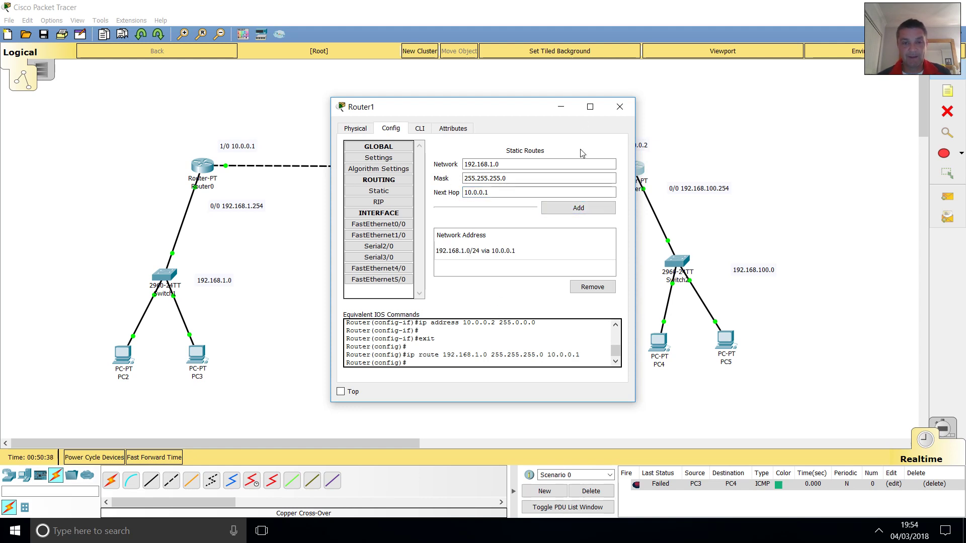
left_click(620, 107)
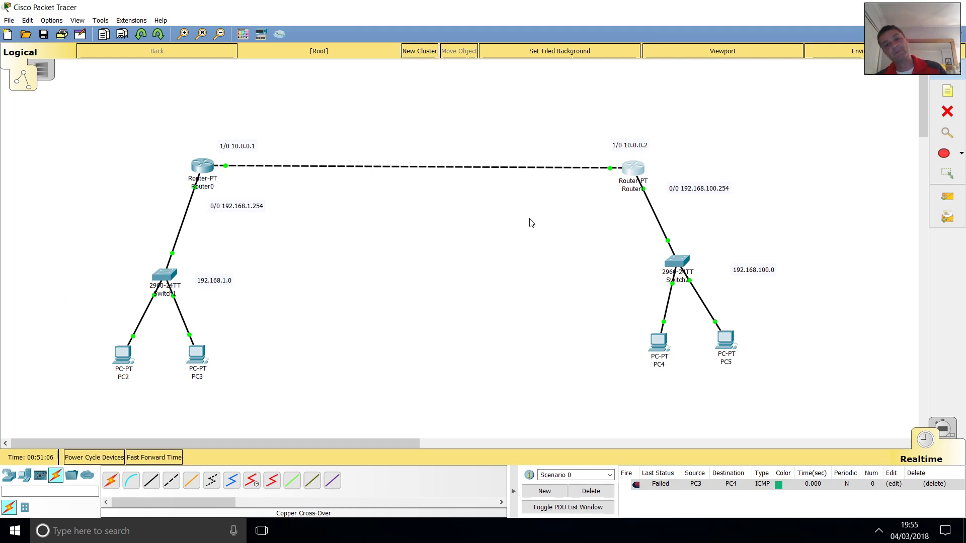
Fast-forward the network time and delete the PC3-to-PC4 test from Scenario 0.
left_click(144, 458)
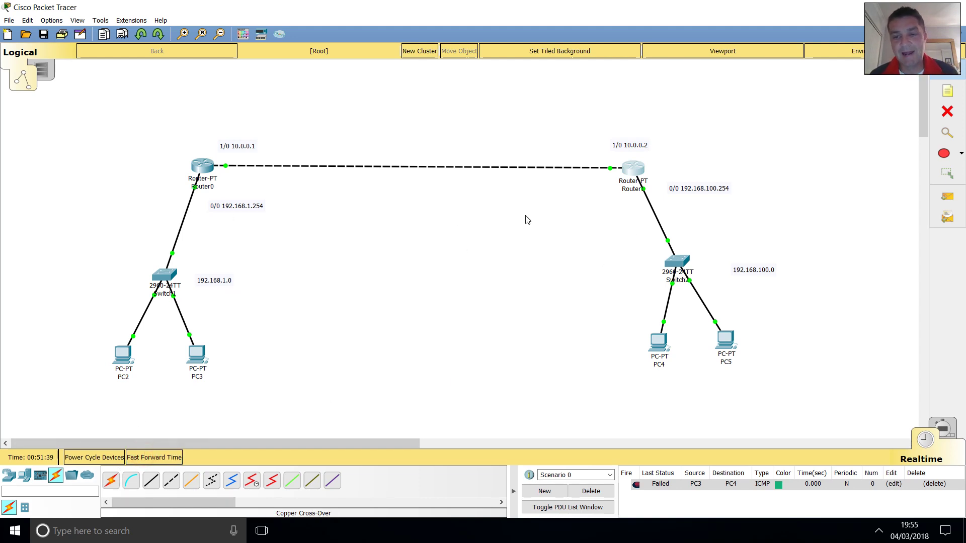
left_click(591, 490)
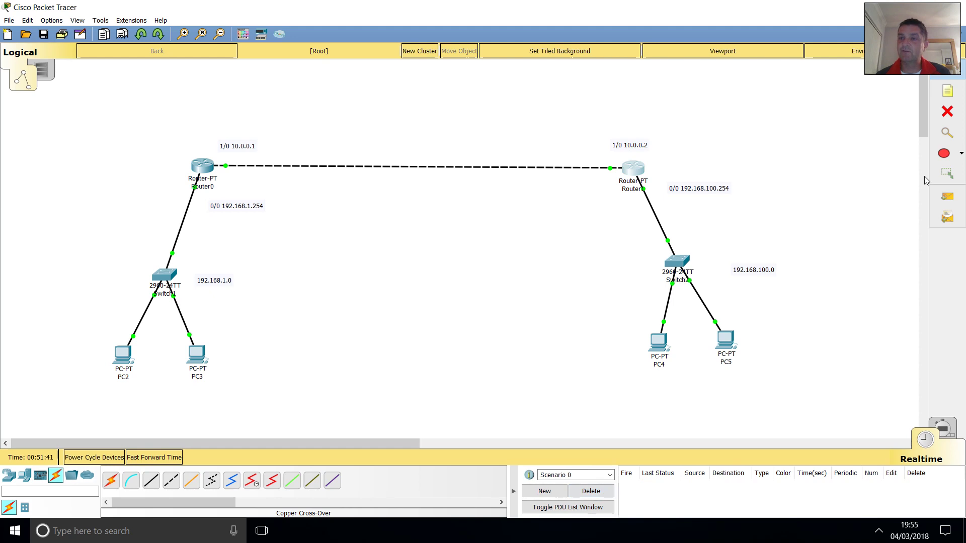
Test both directions across the networks by sending simple PDUs from PC3 to PC4 and from PC5 to PC3.
left_click(947, 197)
left_click(201, 355)
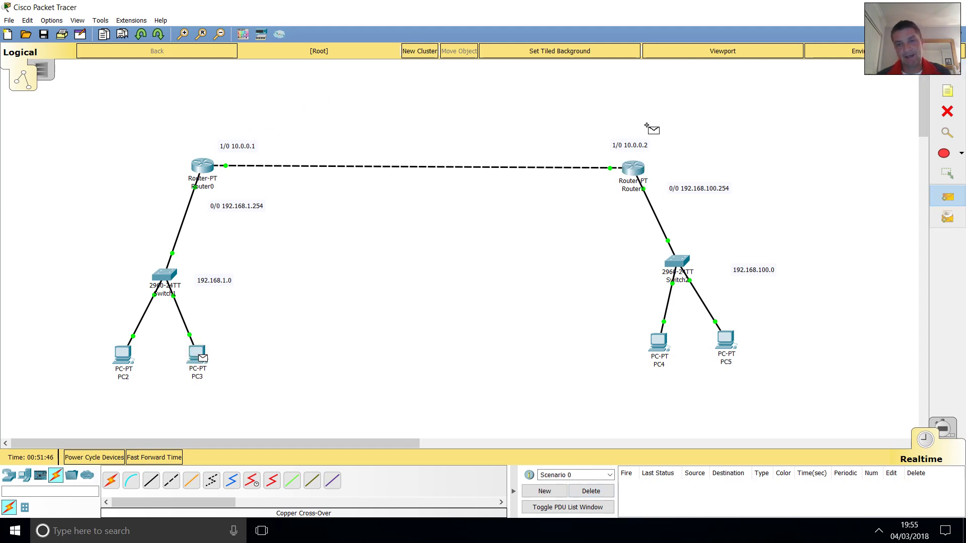
mouse_move(656, 344)
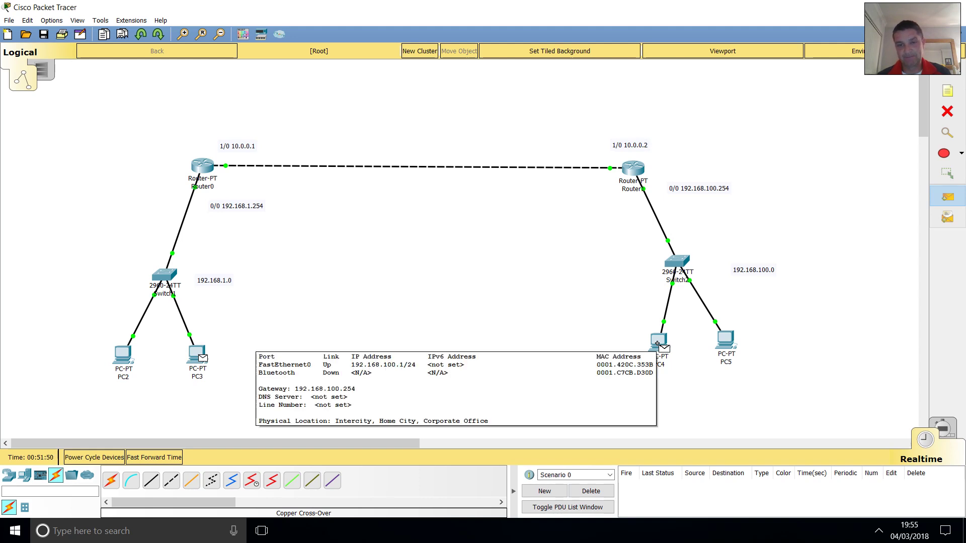
left_click(656, 344)
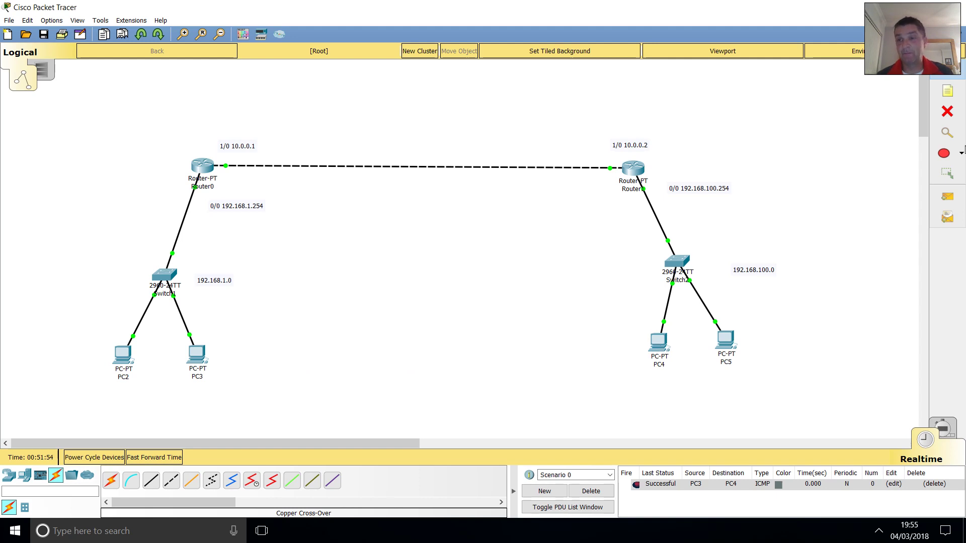
left_click(947, 197)
left_click(730, 339)
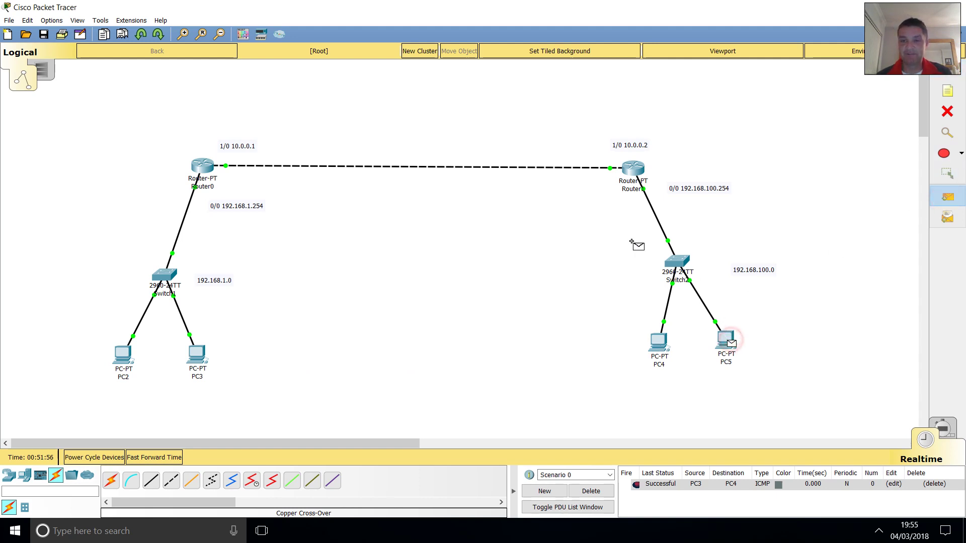
left_click(198, 353)
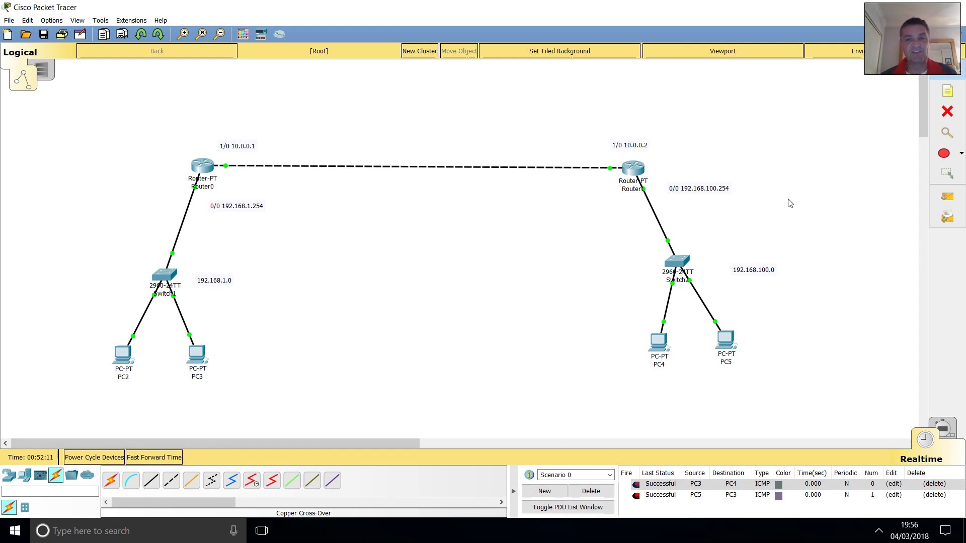
Switch to Simulation mode and add a simple PDU from PC4 to PC3.
left_click(942, 428)
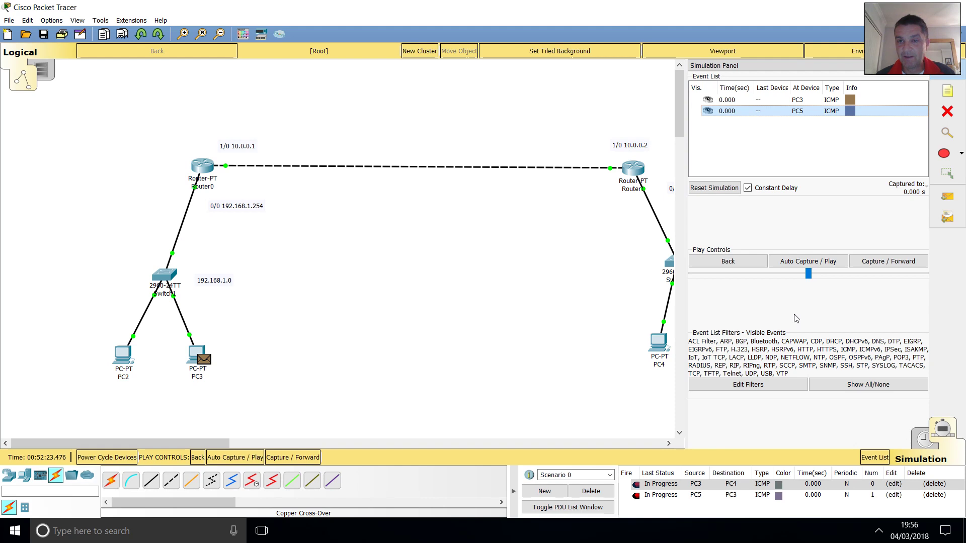
left_click(924, 441)
left_click(943, 429)
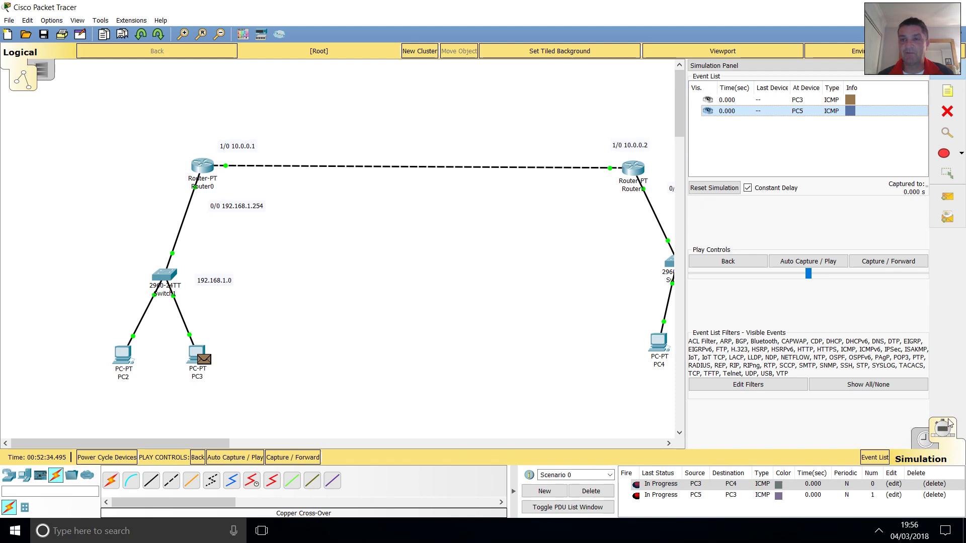
left_click(947, 196)
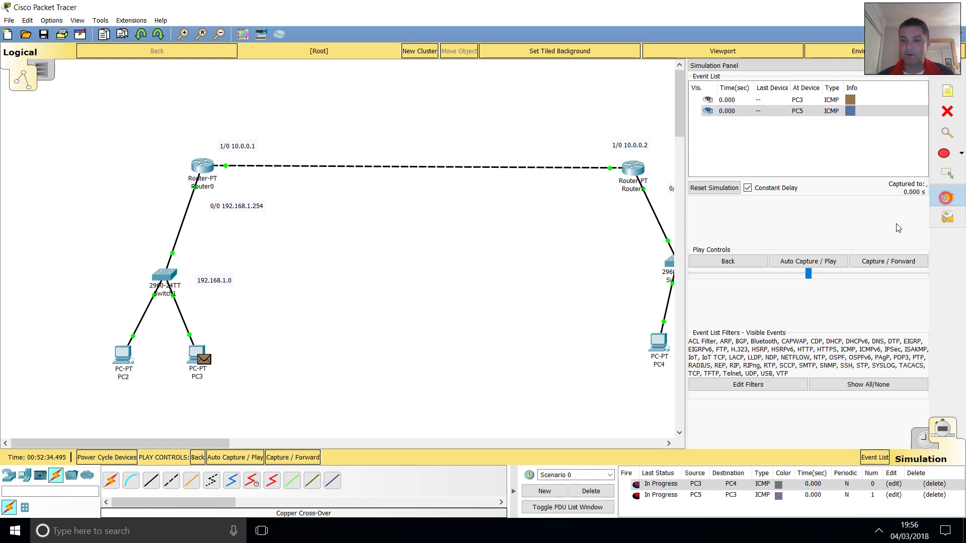
left_click(657, 342)
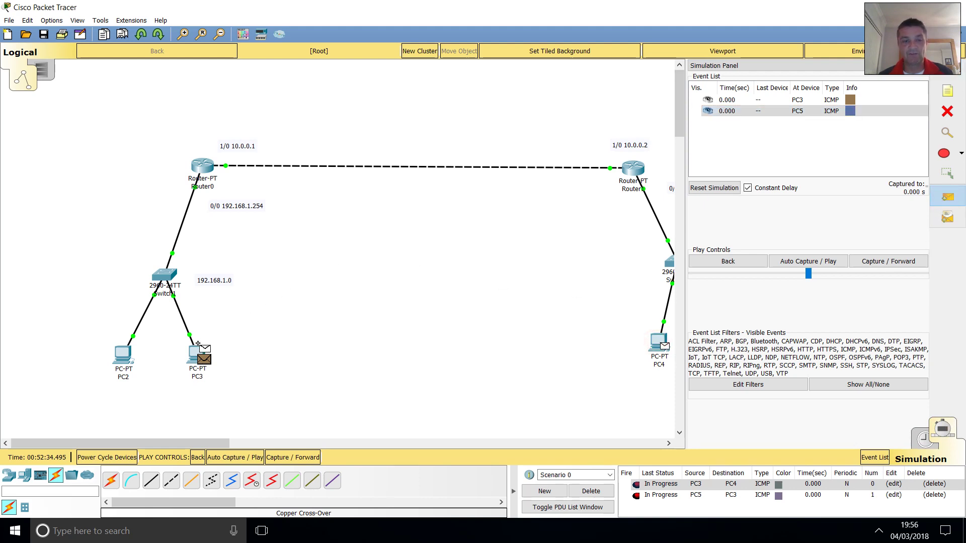
left_click(199, 353)
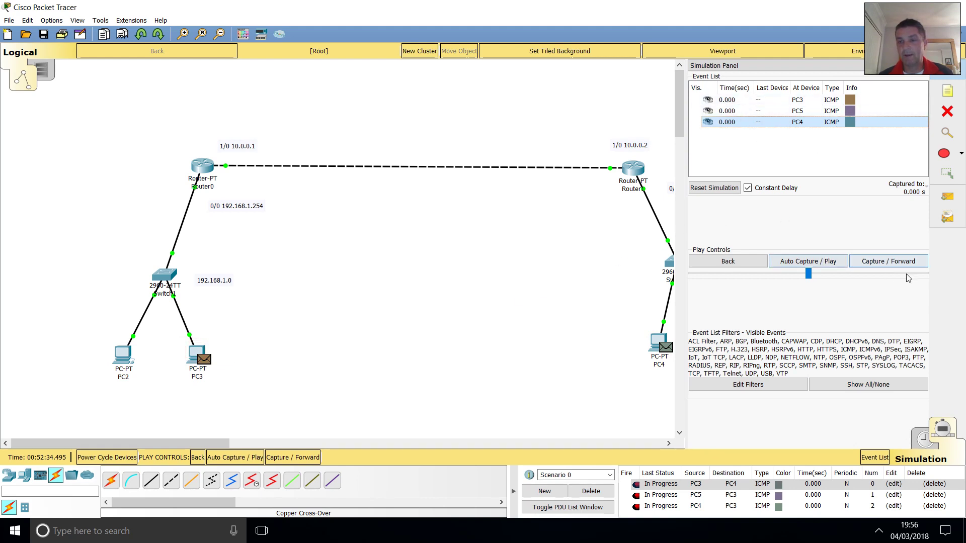
Raise the simulation's playback speed, auto-capture the packets' travel, and advance through the events until the PDUs have been delivered.
left_click_drag(808, 273, 866, 284)
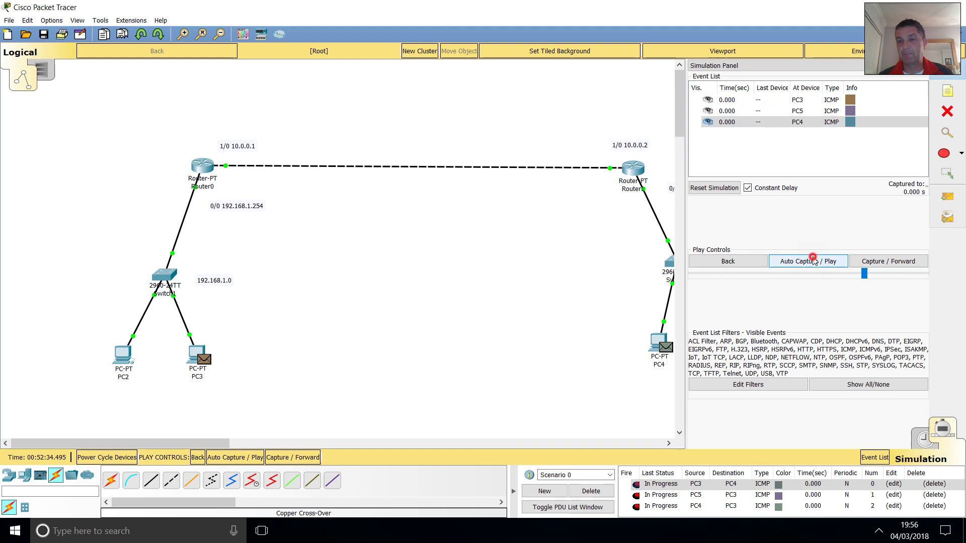
left_click(813, 261)
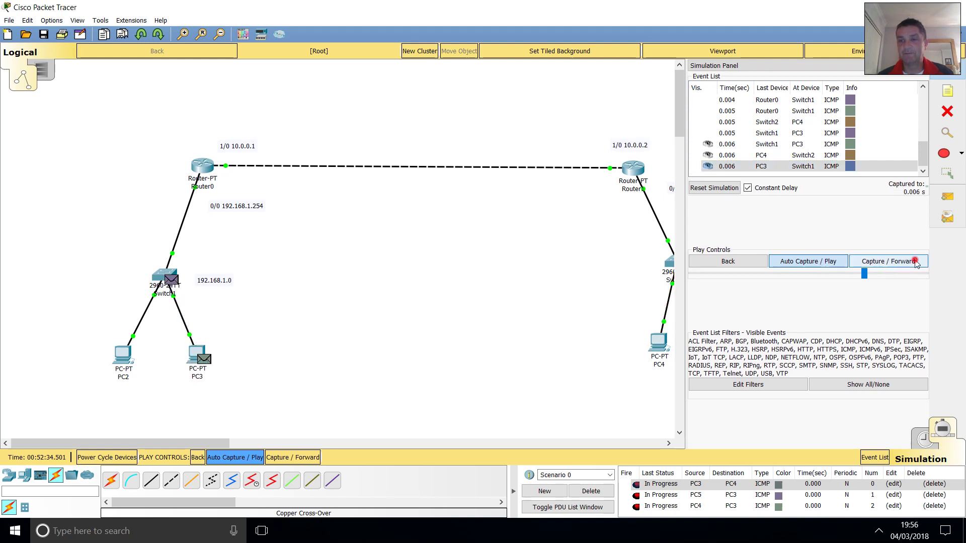
left_click(914, 261)
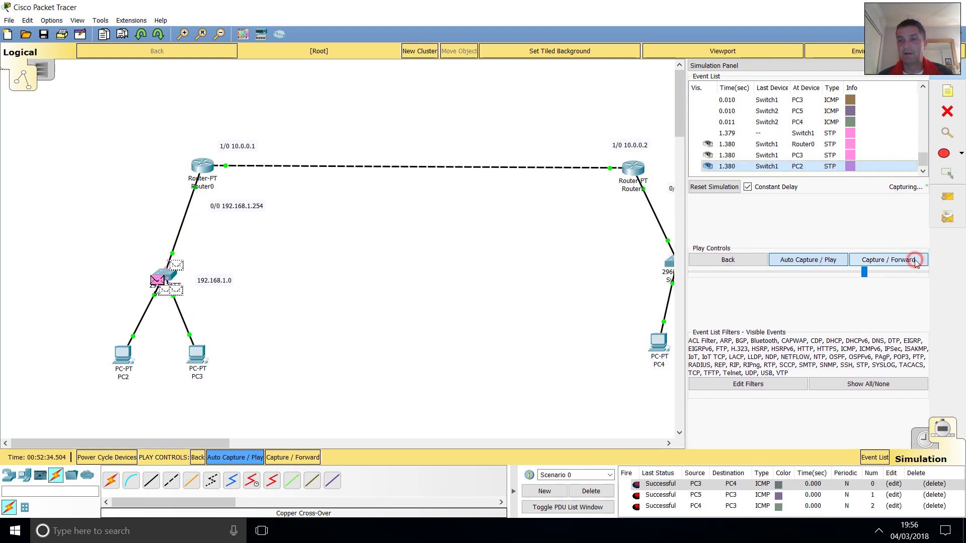
left_click(915, 262)
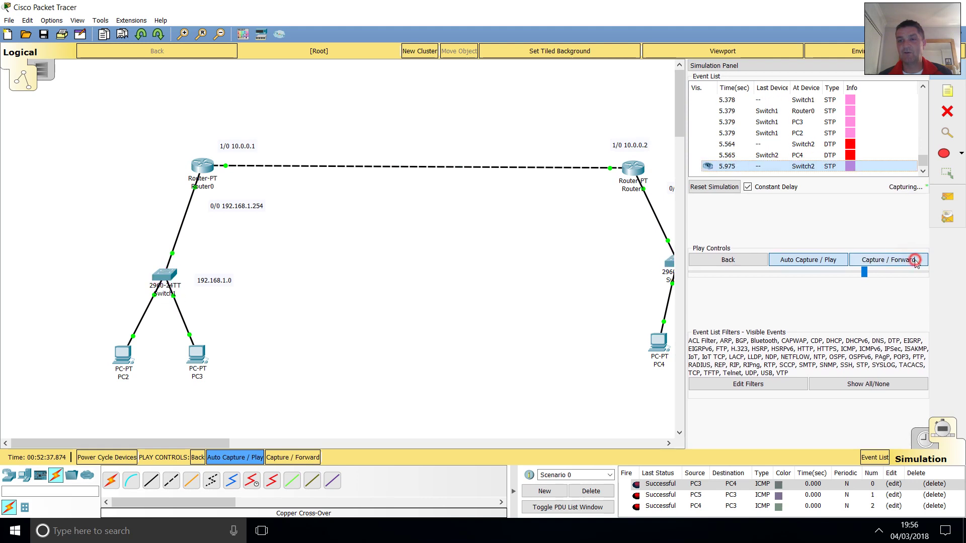
left_click(916, 261)
left_click(916, 261)
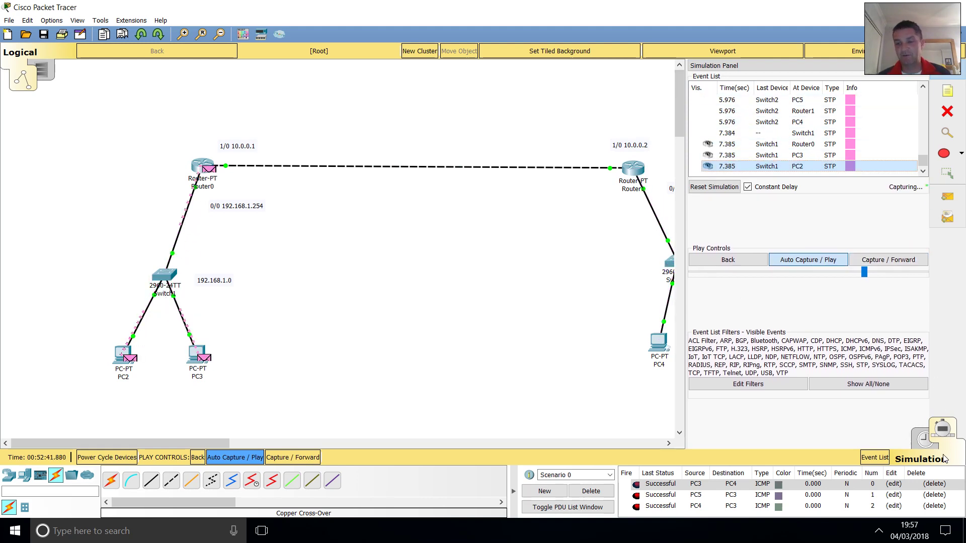
Return to Realtime mode and delete all PDU tests from Scenario 0.
left_click(928, 442)
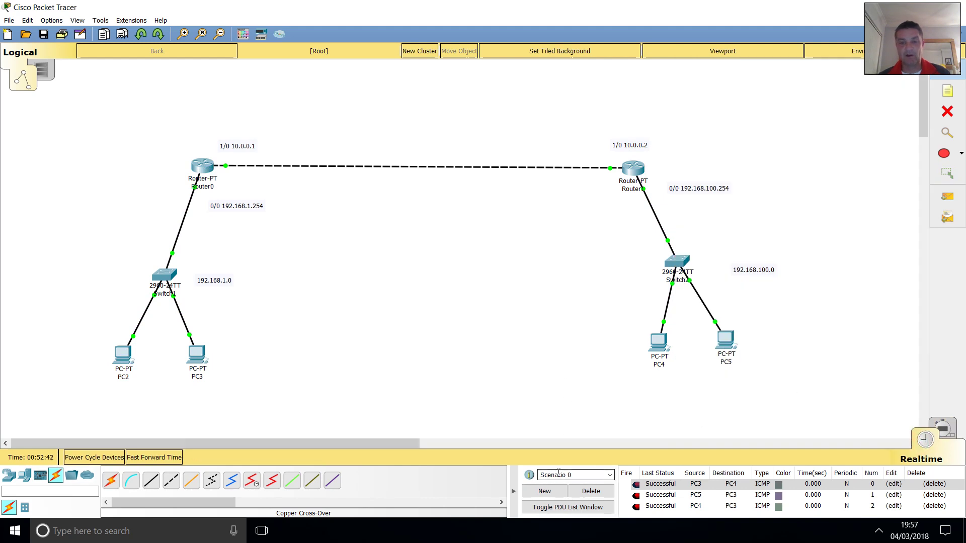
left_click(591, 491)
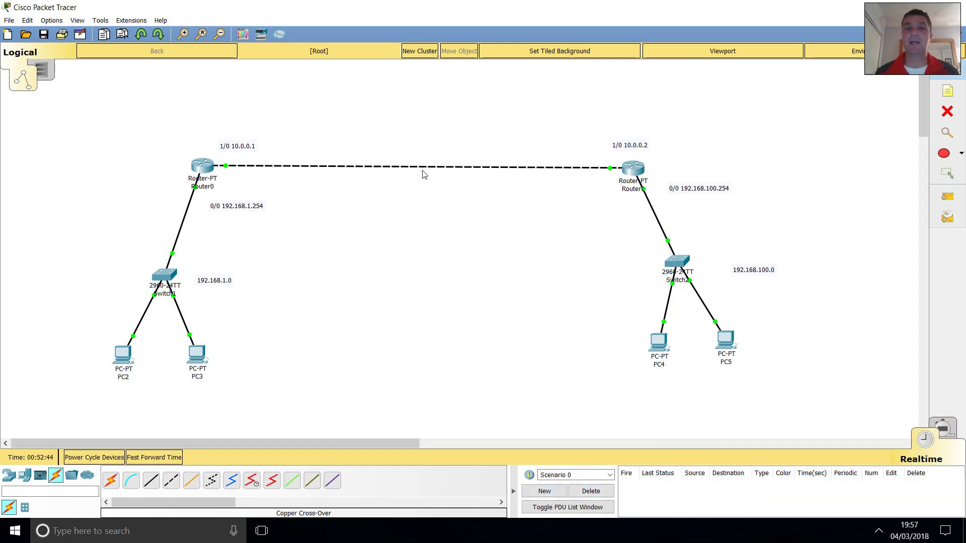